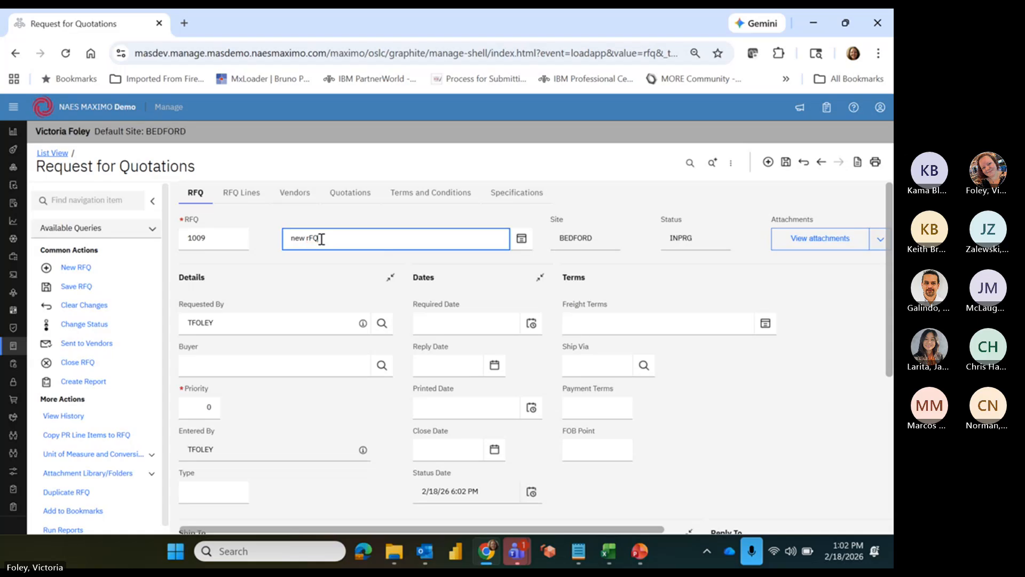
Step: Replace the RFQ's description with "New RFQ"
key("ctrl+a")
key("BackSpace")
type("N")
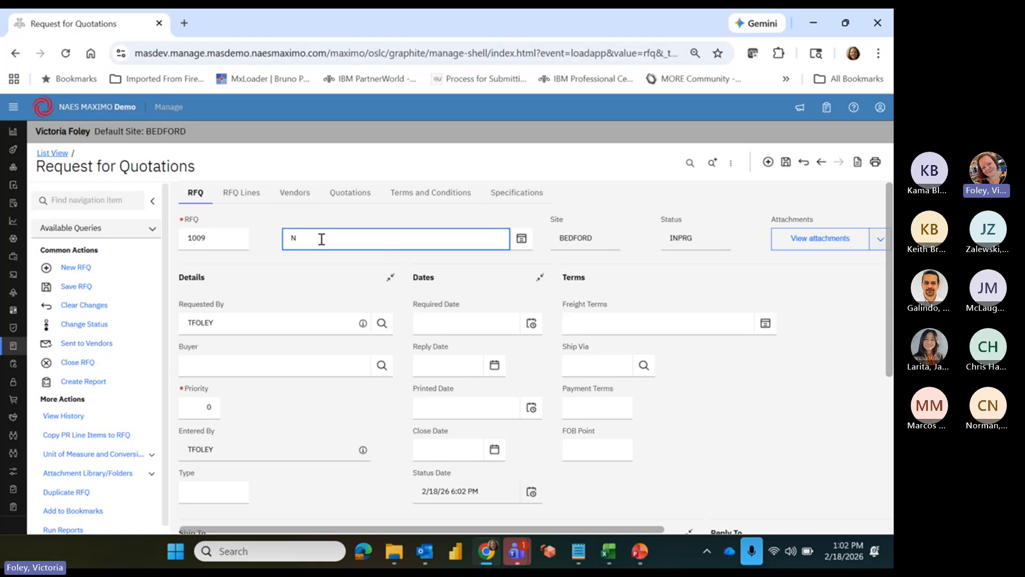
type("ew RFQ")
scroll(888, 267, "down", 1)
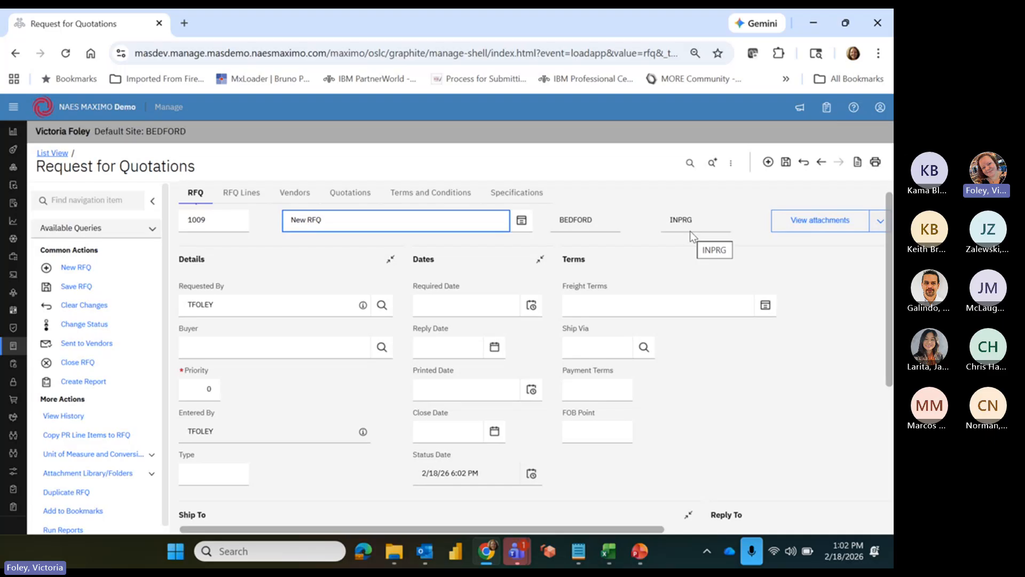
left_click_drag(886, 272, 885, 280)
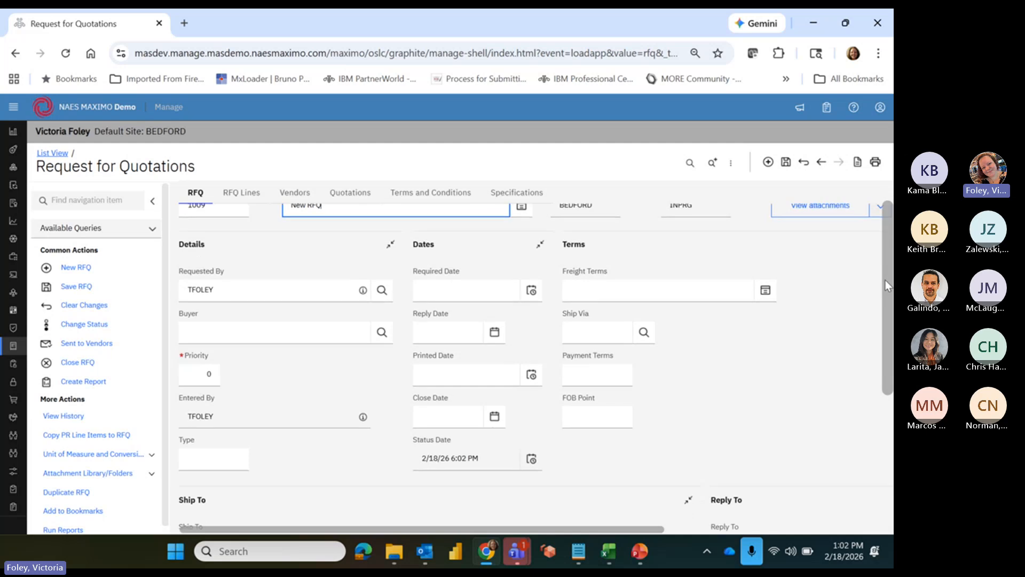
left_click(289, 279)
left_click(464, 245)
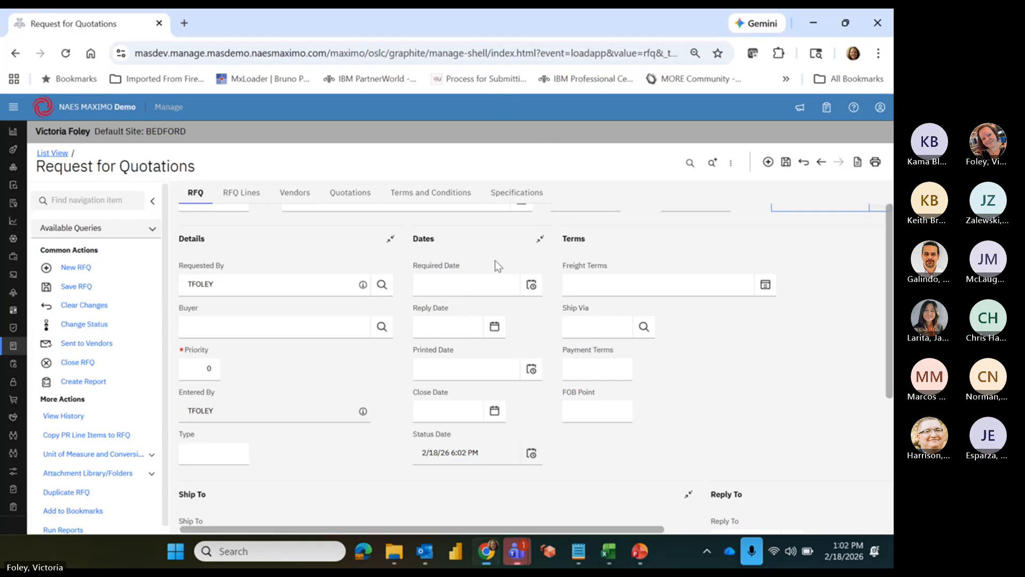
left_click(443, 324)
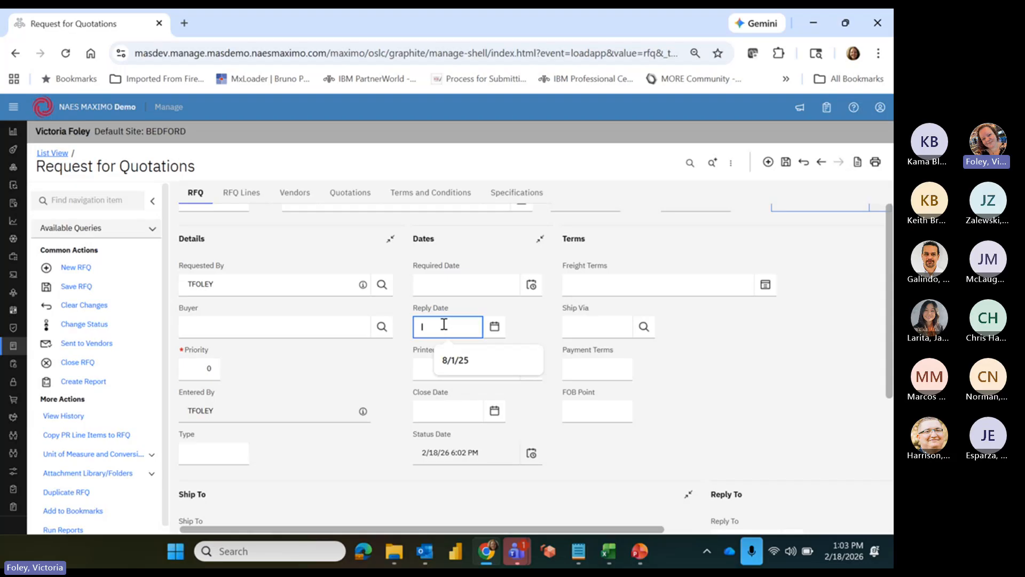
left_click(402, 374)
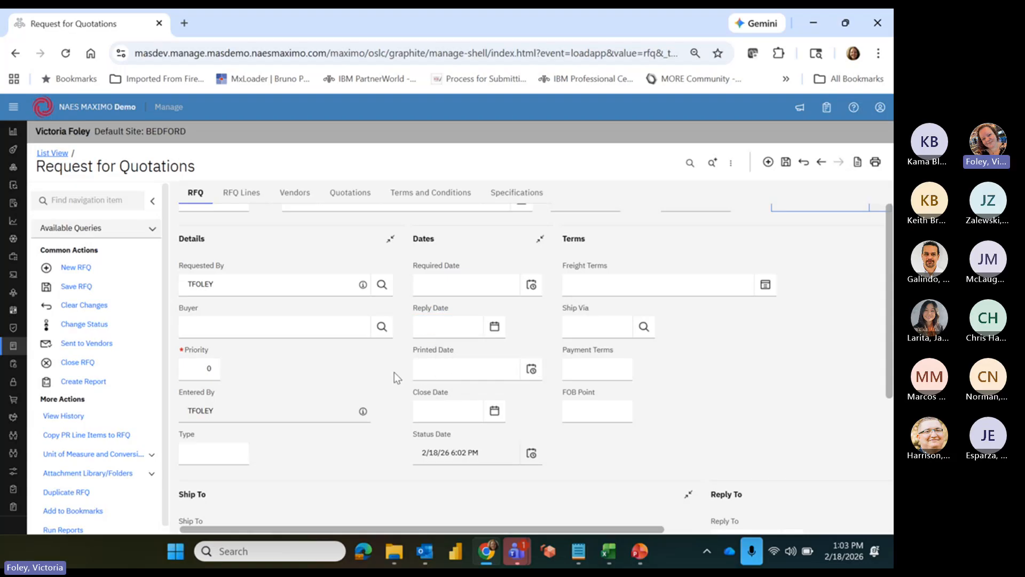
left_click(423, 412)
Step: Set the RFQ's Required Date to March 31, 2026 using the calendar
left_click(532, 287)
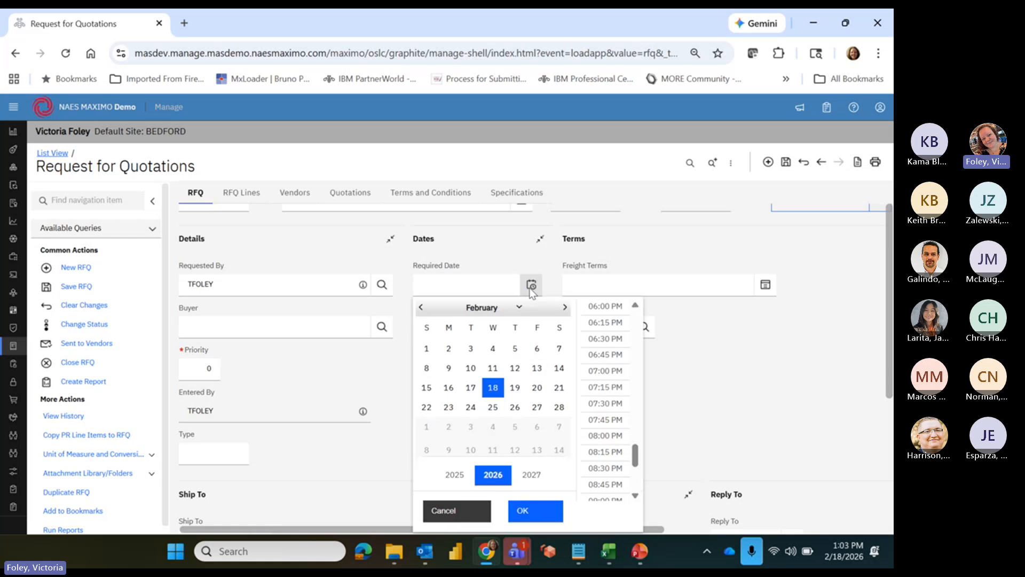
left_click(565, 308)
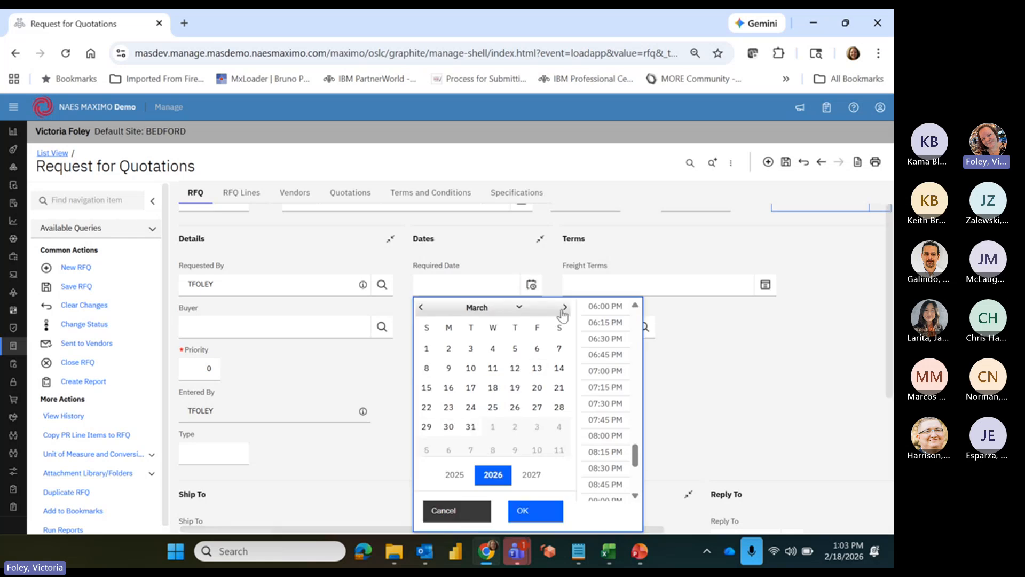
left_click(471, 425)
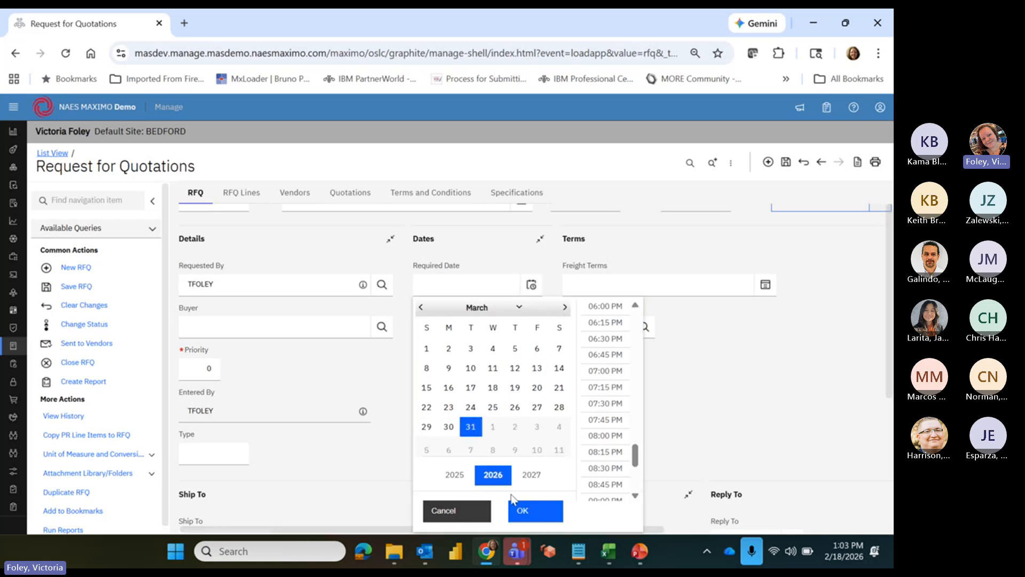
left_click(519, 512)
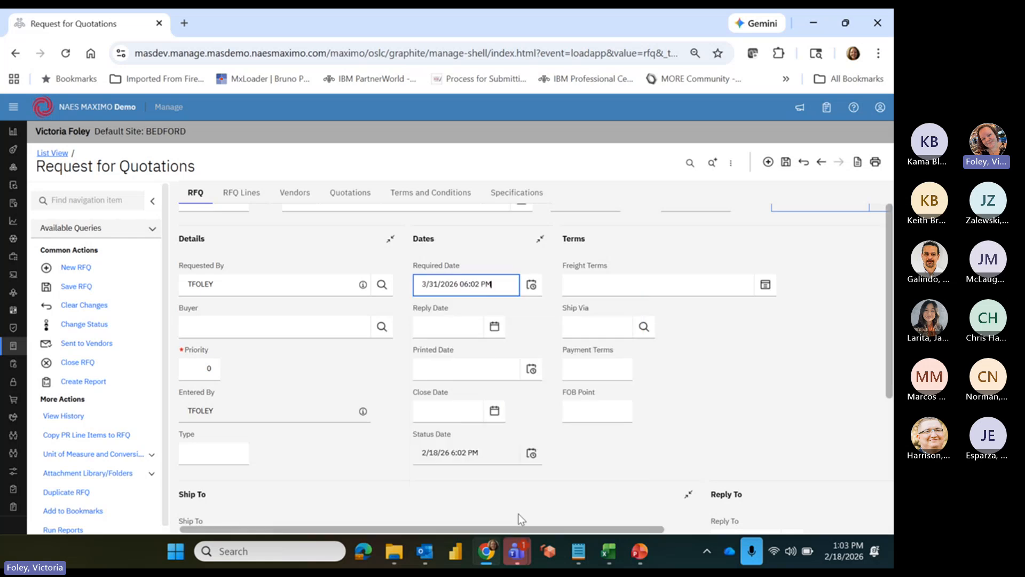
Step: Set the RFQ's Reply Date to March 16, 2026
left_click(494, 328)
left_click(561, 346)
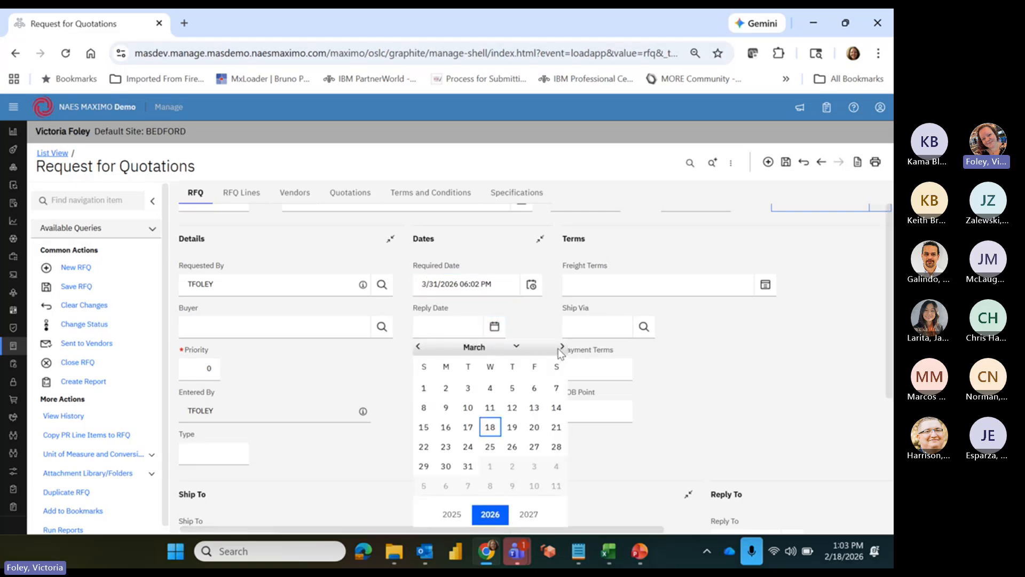
left_click(447, 427)
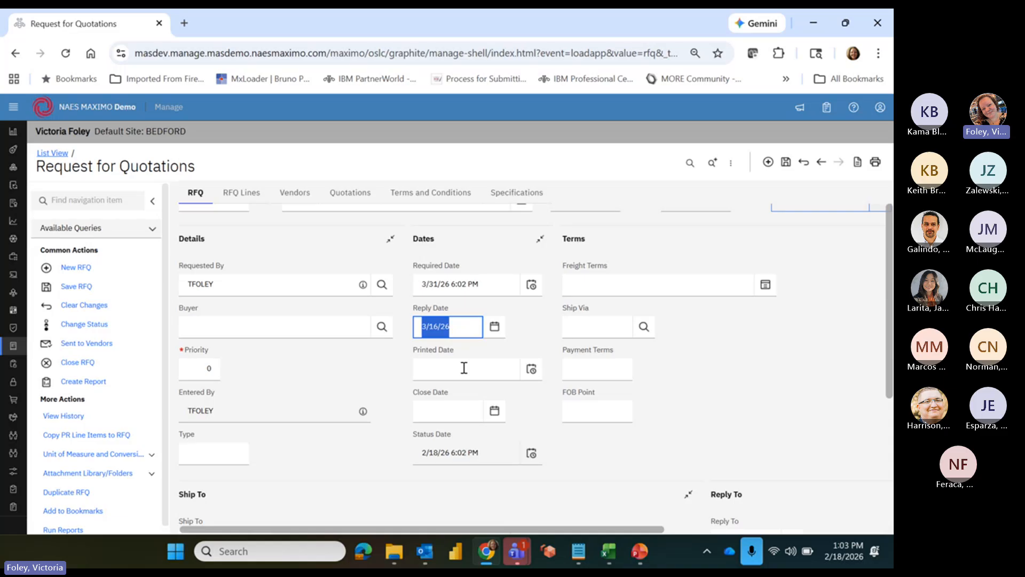
Step: Set the RFQ's Close Date to March 20, 2026
left_click(494, 411)
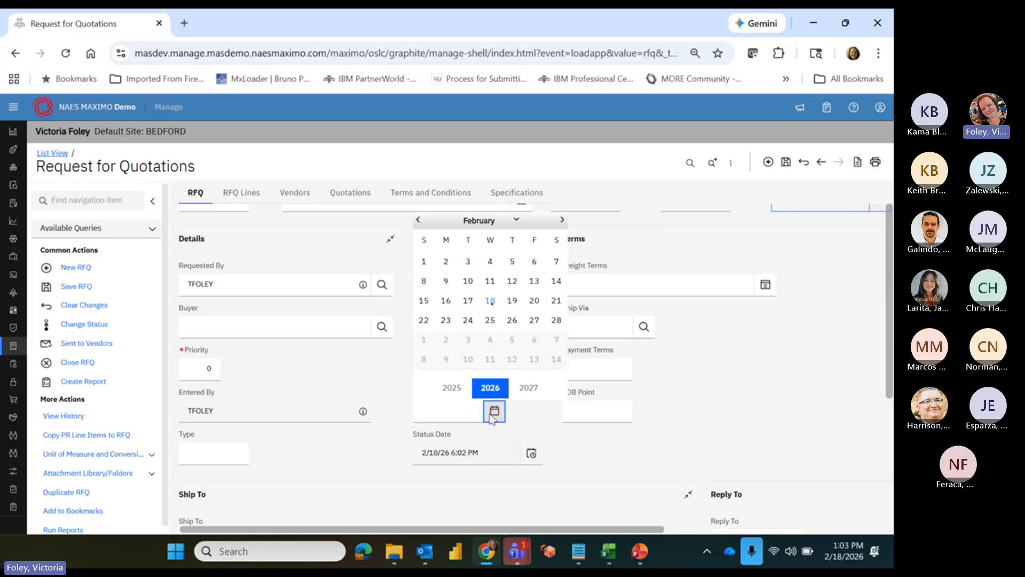
left_click(562, 220)
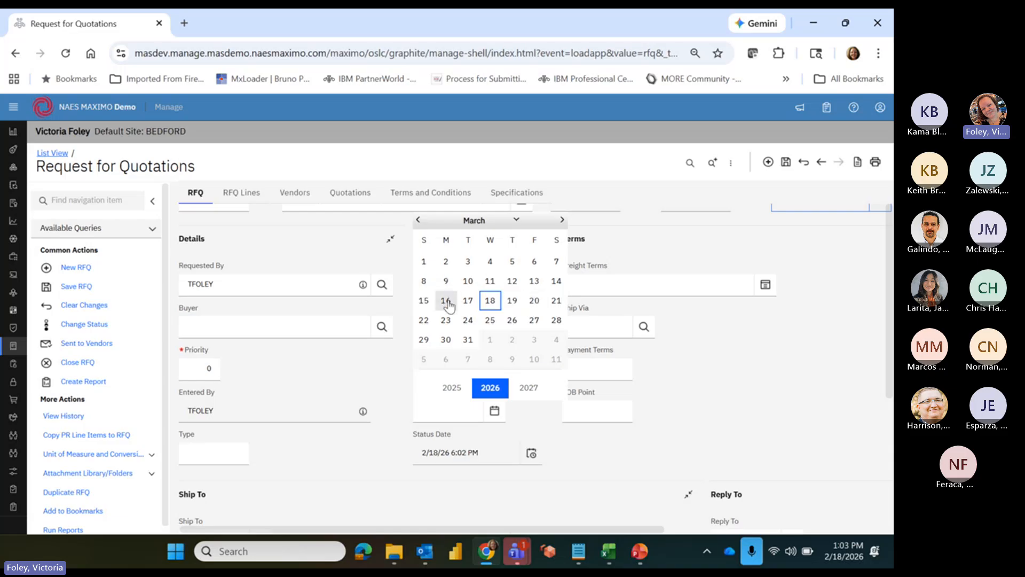
left_click(534, 300)
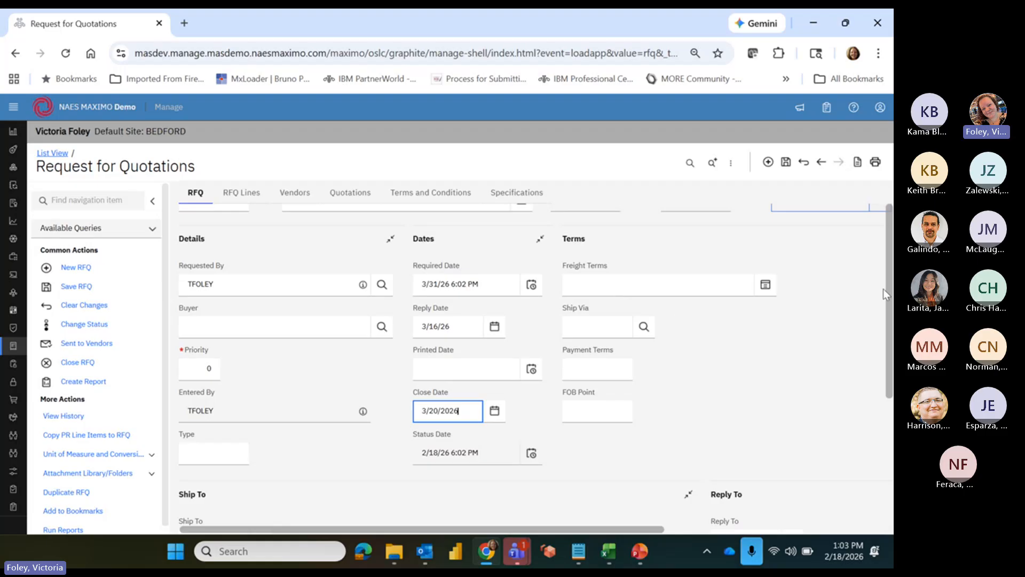
Step: Review the Ship To and Reply To address and attention fields with the navigation pane collapsed
left_click_drag(891, 281, 891, 384)
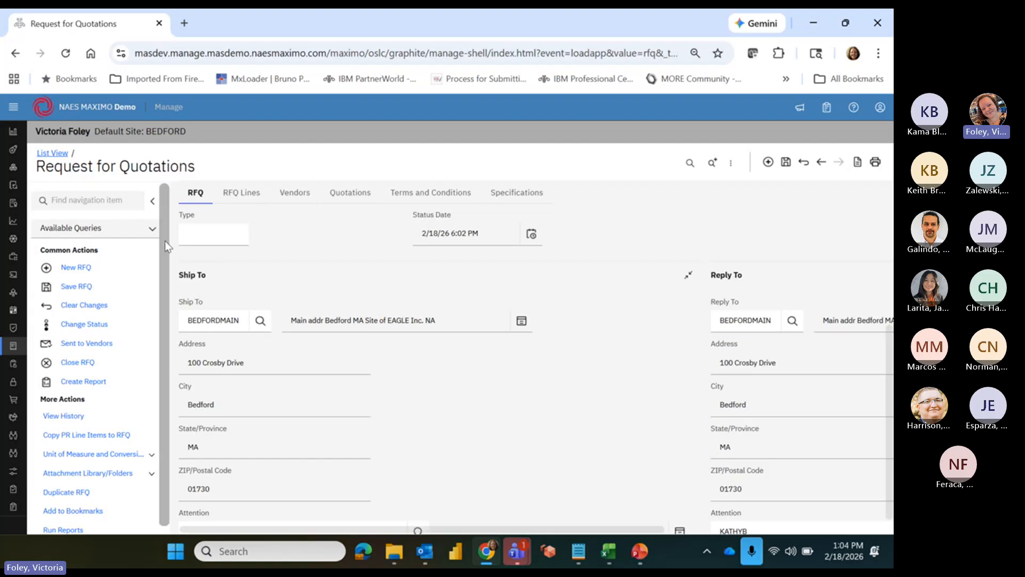
left_click(153, 202)
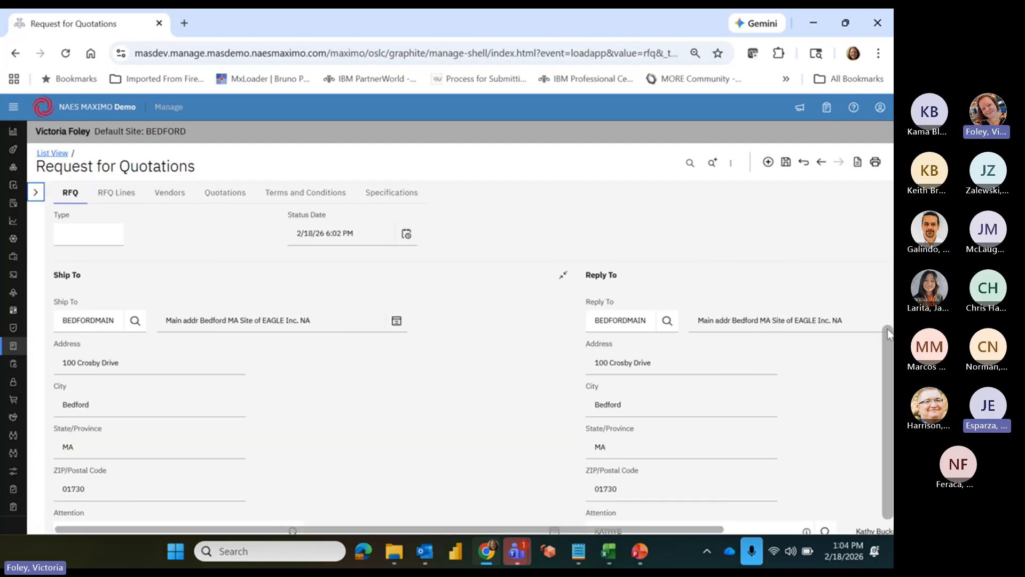
scroll(891, 342, "down", 1)
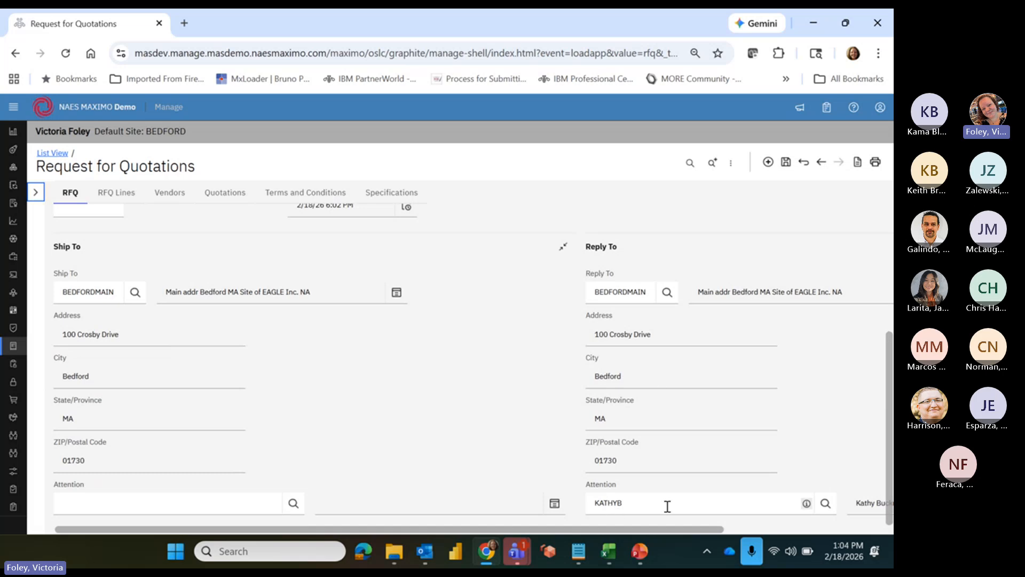
mouse_move(667, 506)
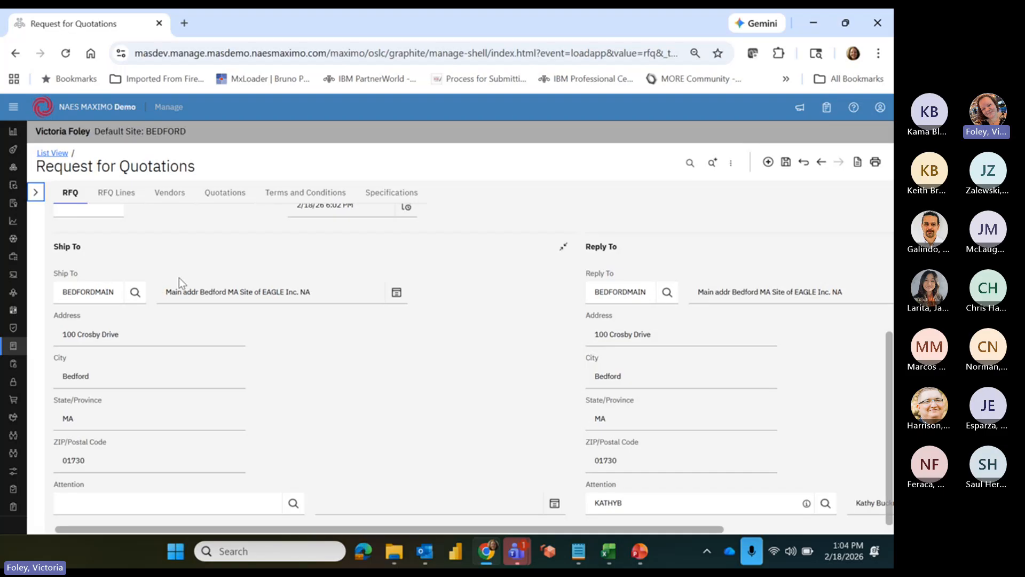
left_click_drag(889, 355, 888, 195)
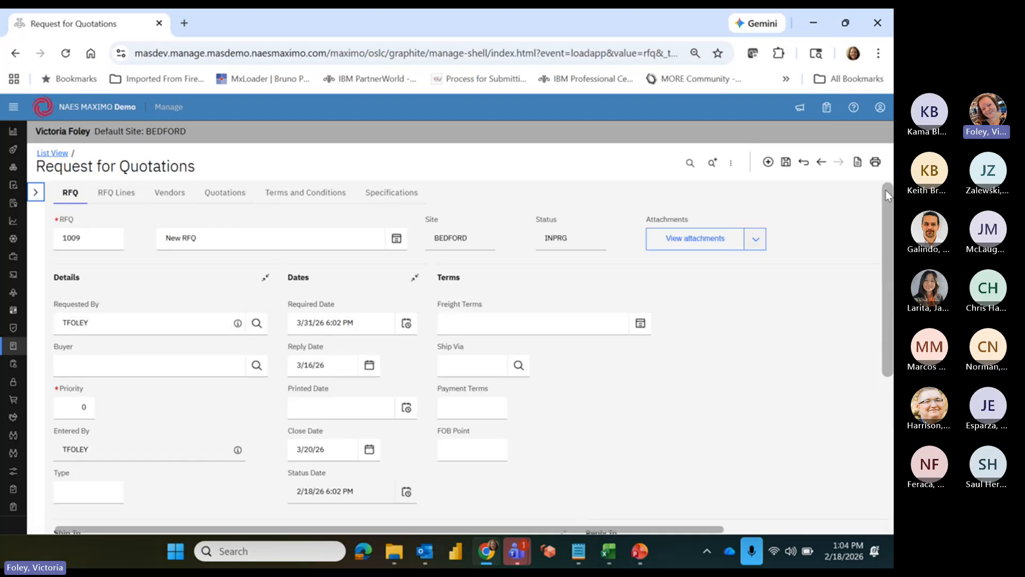
Step: For the RFQ lines, open Copy PR Line Items to RFQ and filter the PR lines by PR 7639
left_click(113, 193)
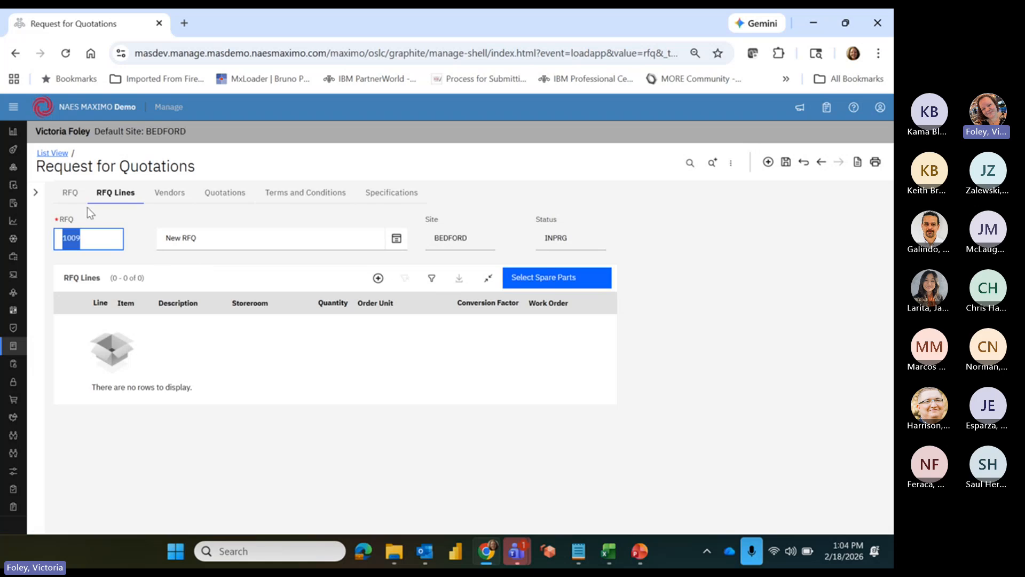
left_click(40, 193)
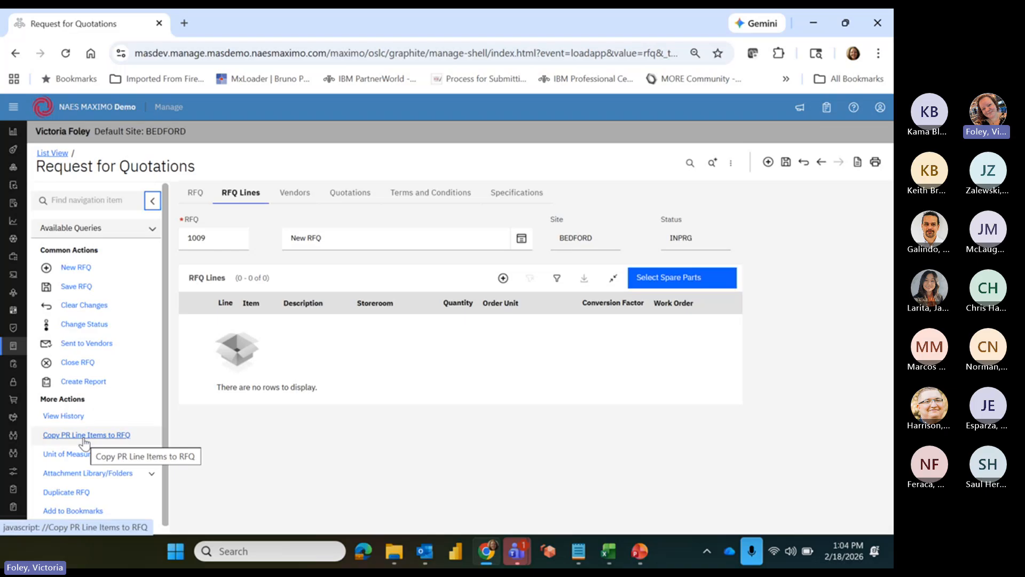
left_click(83, 437)
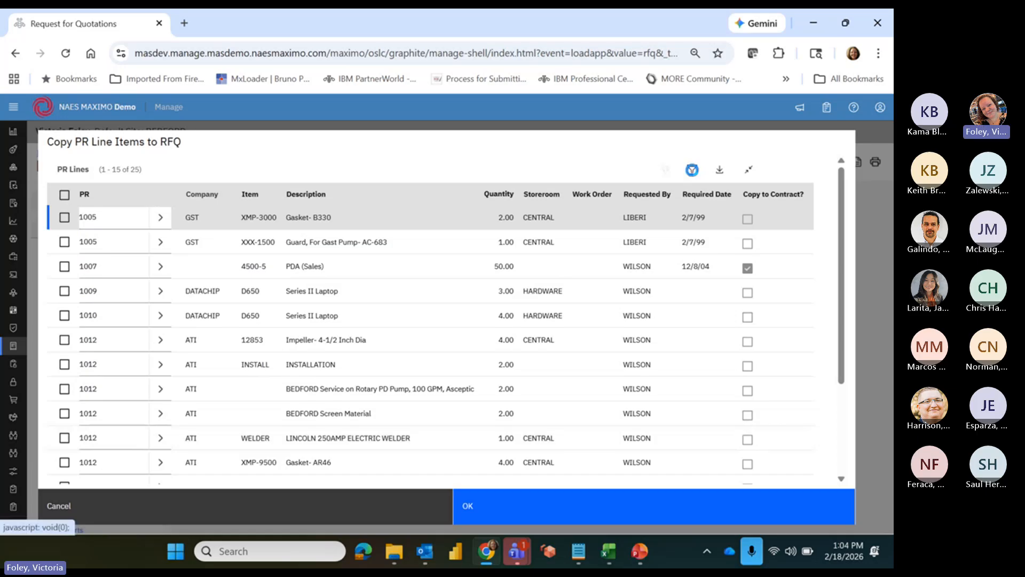
left_click(109, 220)
type("7639")
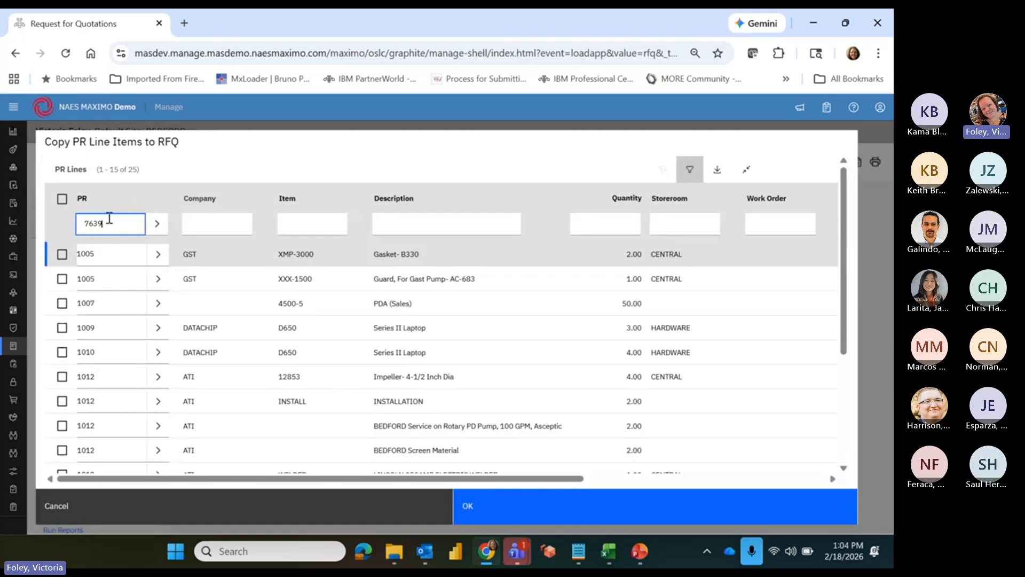
key("Return")
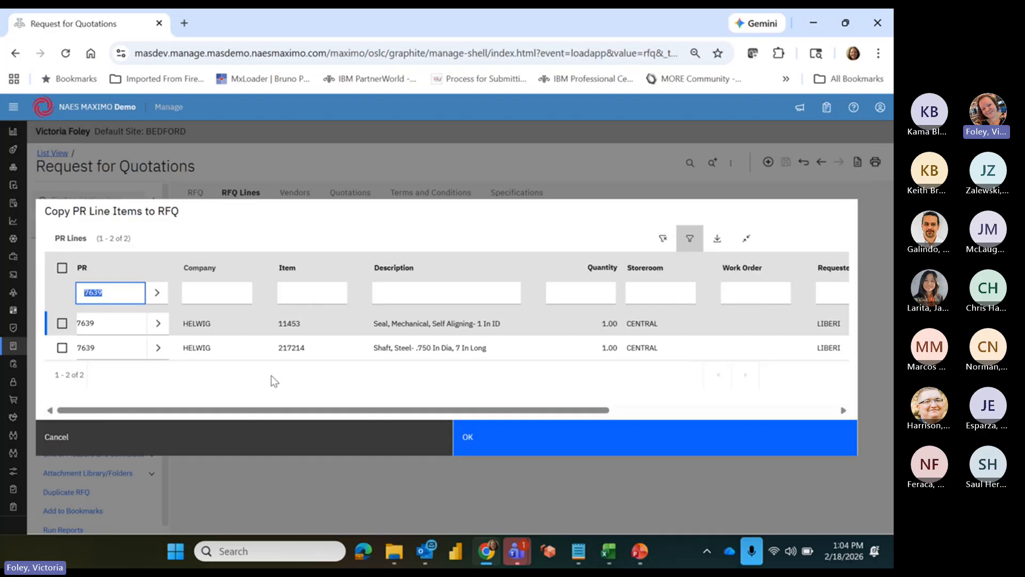
Step: Select both filtered PR lines, items 11453 and 217214, and copy them to the RFQ
left_click_drag(263, 410, 149, 457)
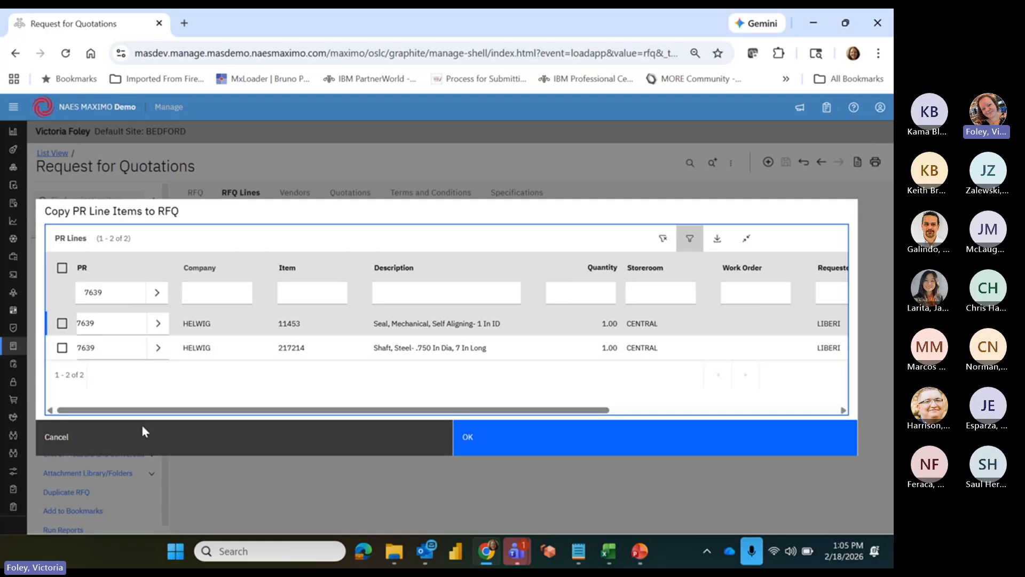
left_click_drag(160, 414, 133, 410)
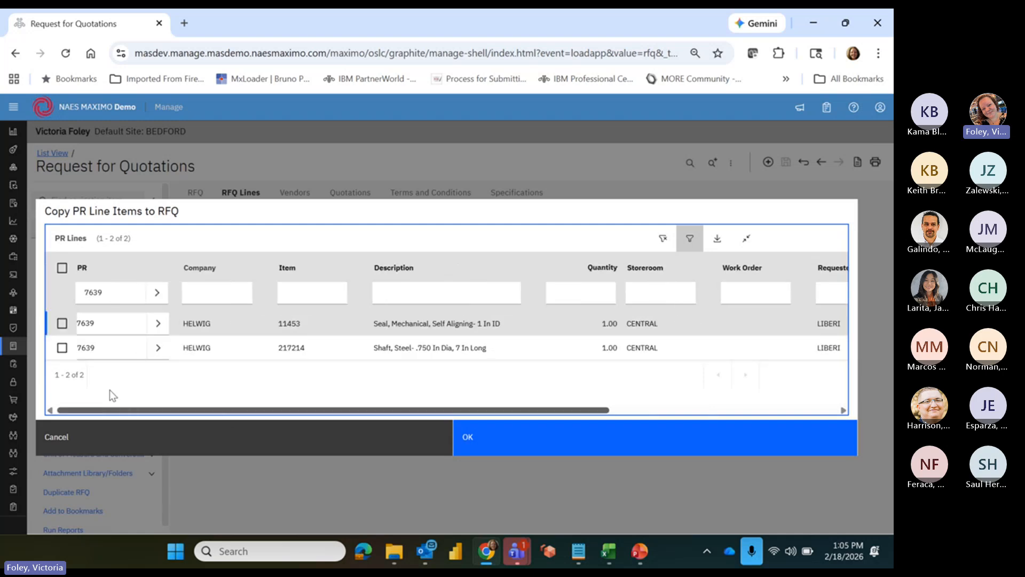
left_click(63, 267)
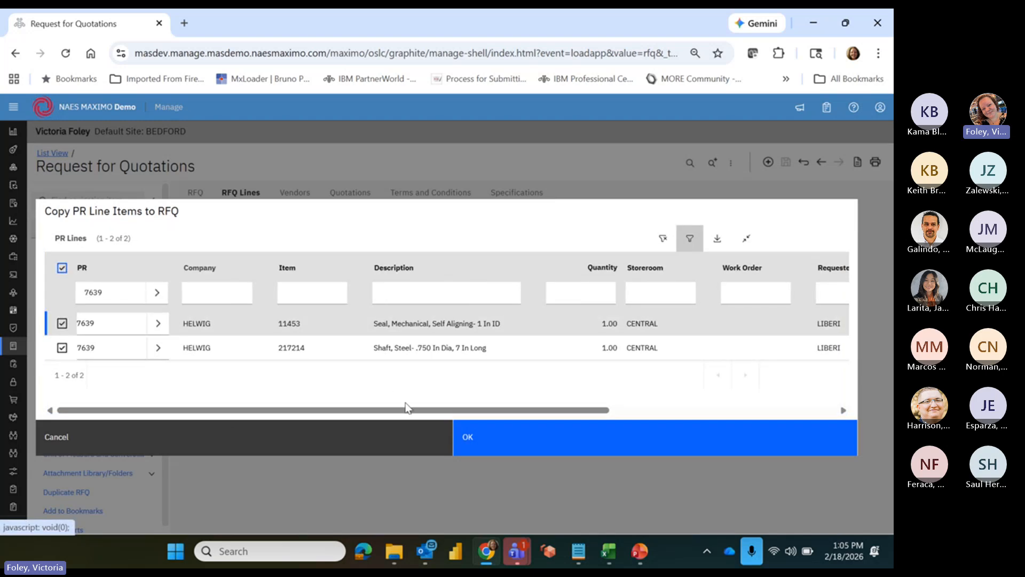
left_click(474, 441)
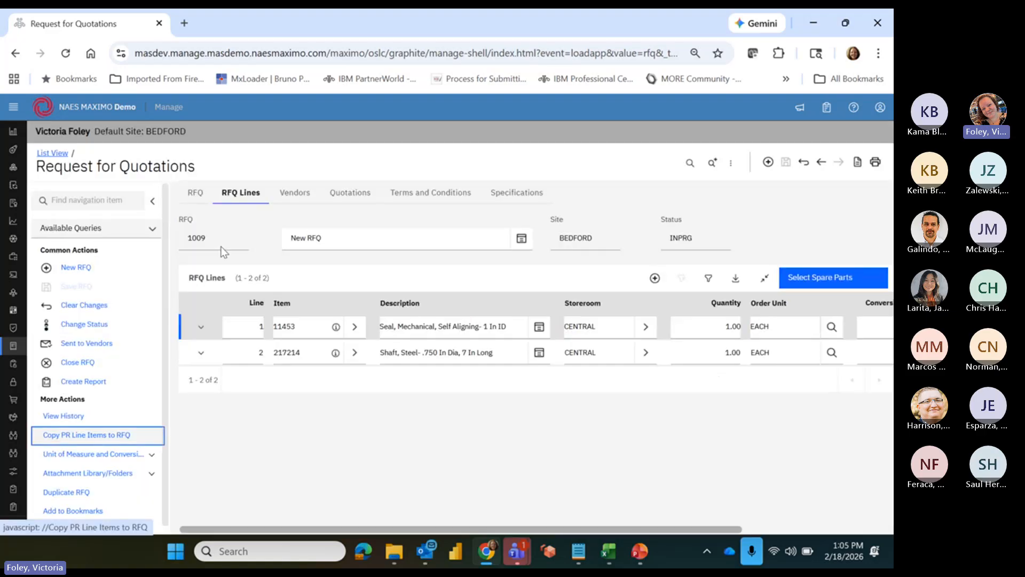
Step: Examine the line item details of the first RFQ line, item 11453, and collapse them again
left_click(153, 201)
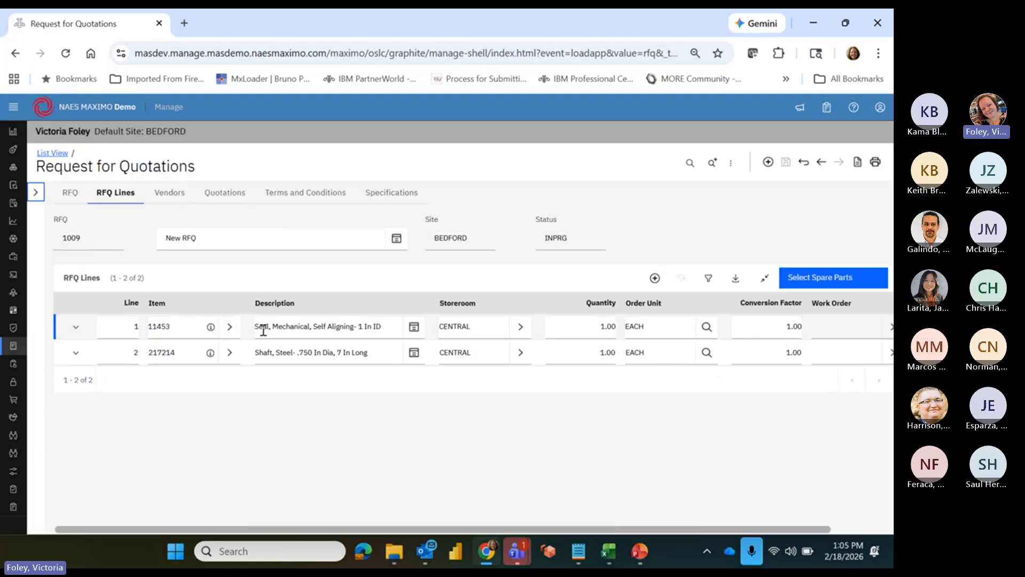
left_click(76, 327)
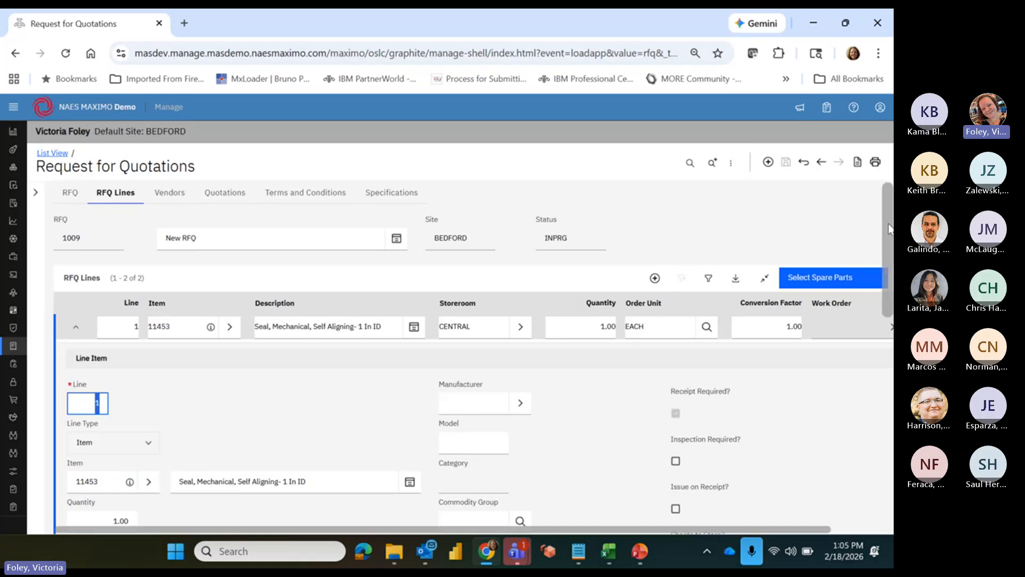
scroll(881, 226, "down", 2)
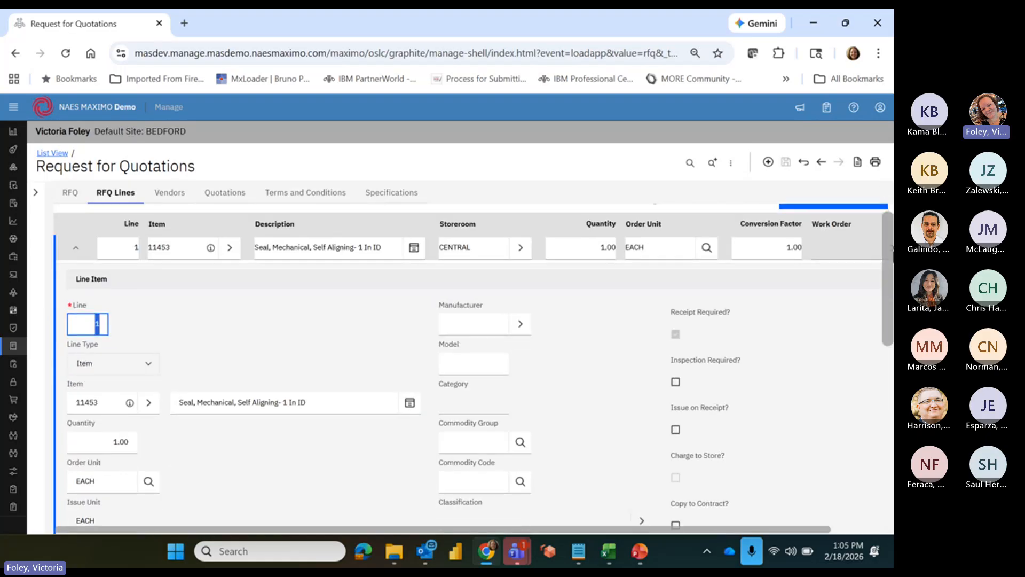
scroll(886, 248, "down", 3)
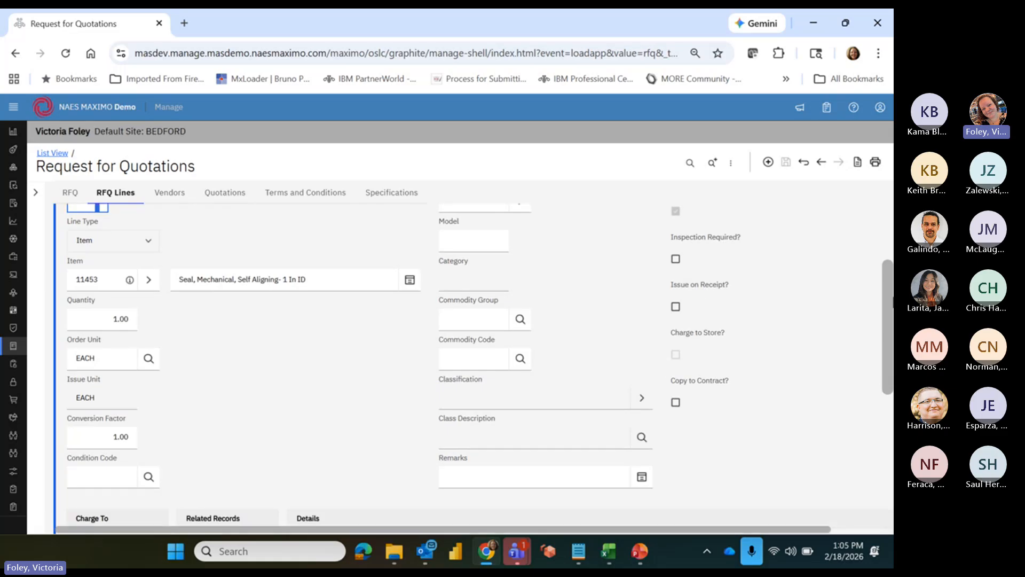
left_click_drag(893, 302, 786, 207)
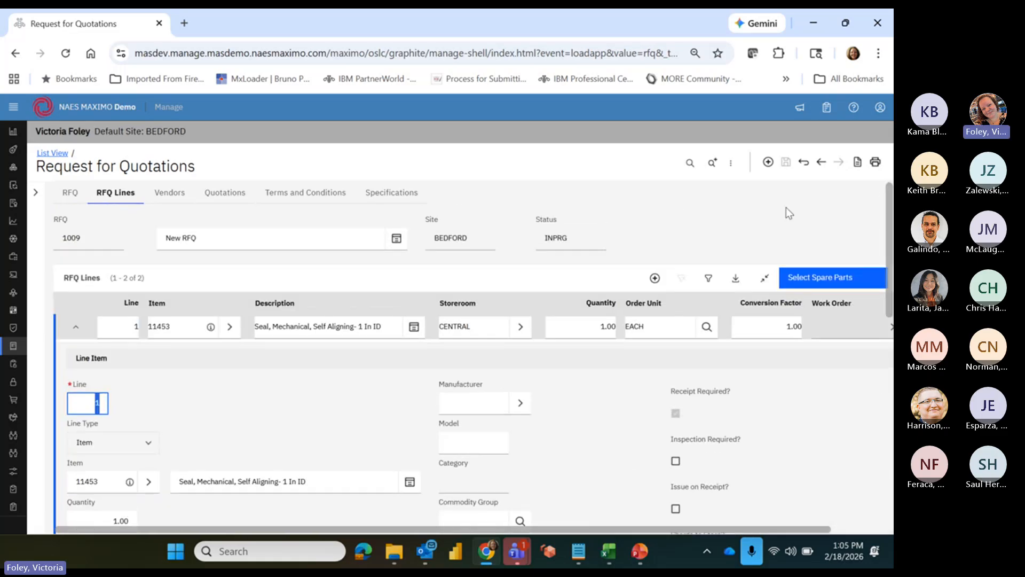
left_click(76, 327)
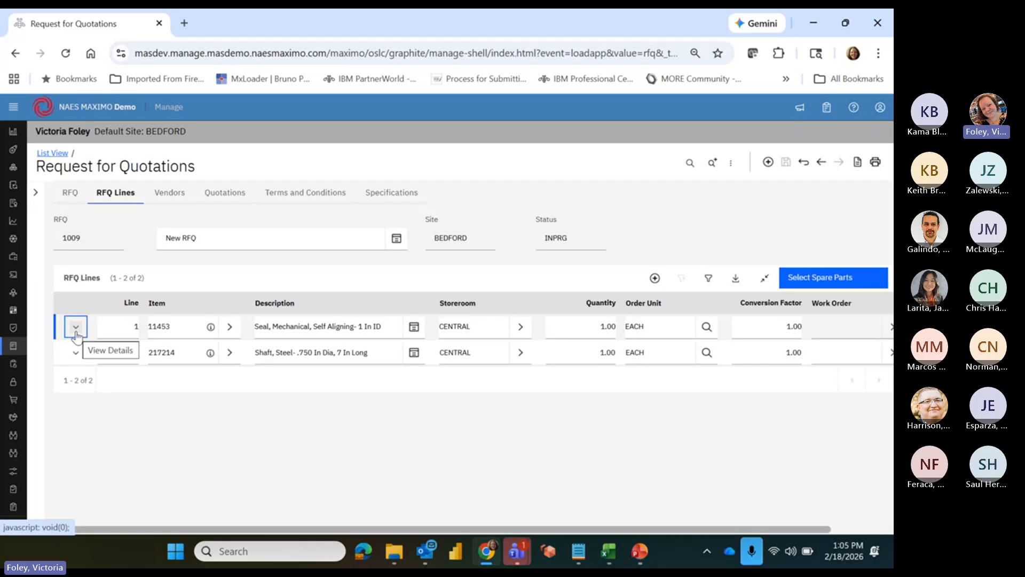
Step: Add a new vendor row to the RFQ and choose the company ALMAR (Almar Petroleum) as its vendor
left_click(165, 191)
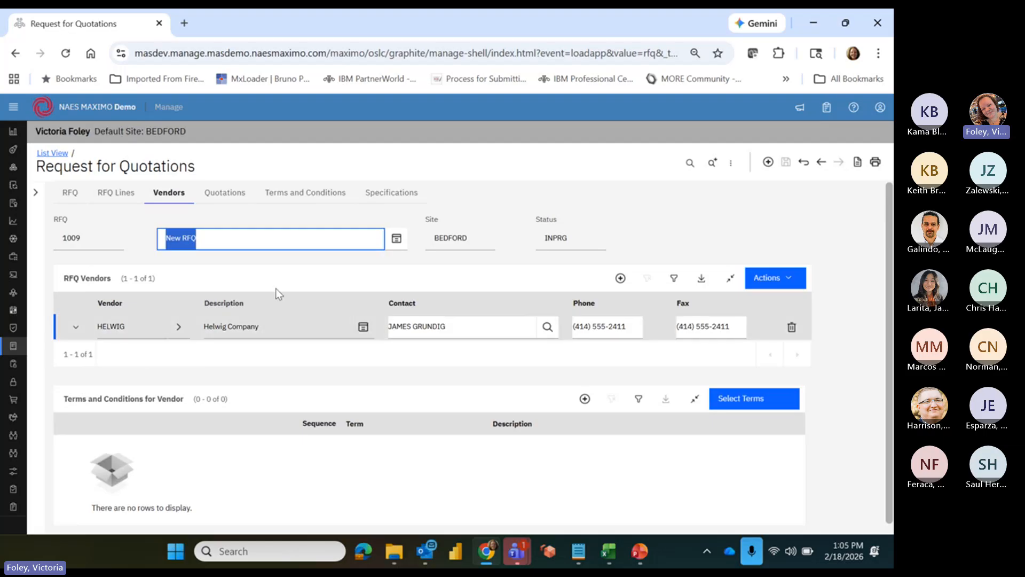
left_click(773, 279)
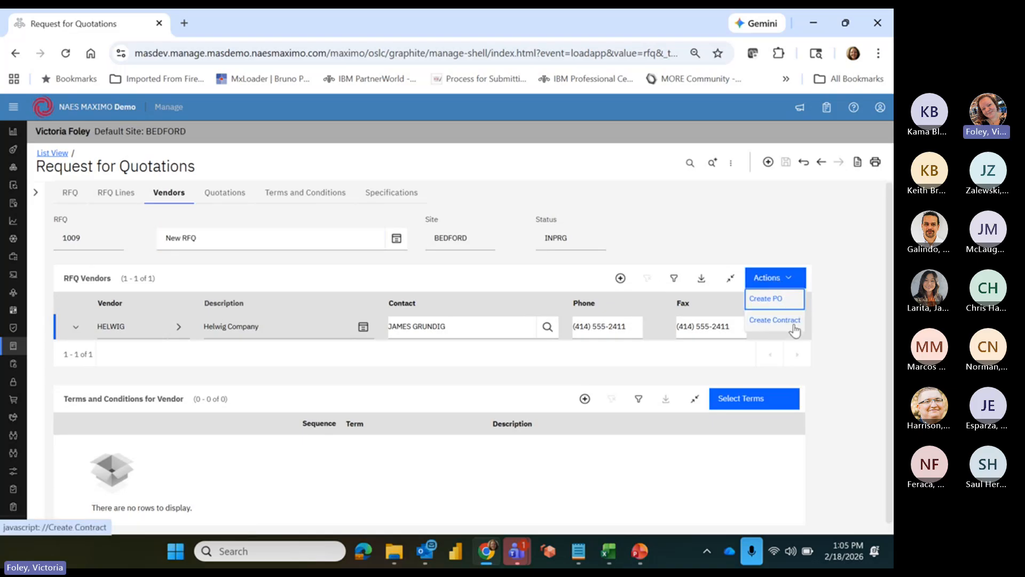
left_click(620, 278)
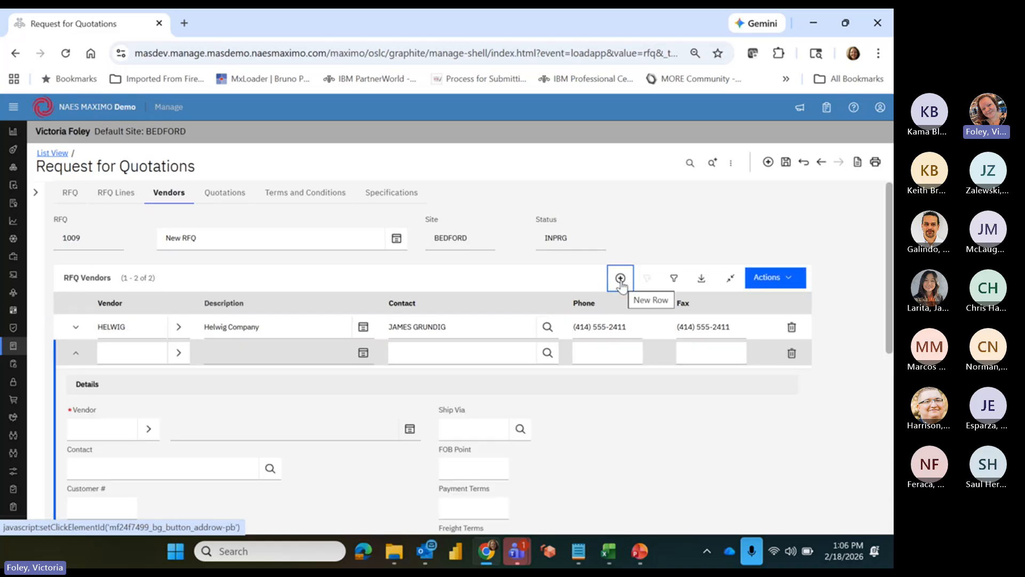
scroll(259, 354, "down", 2)
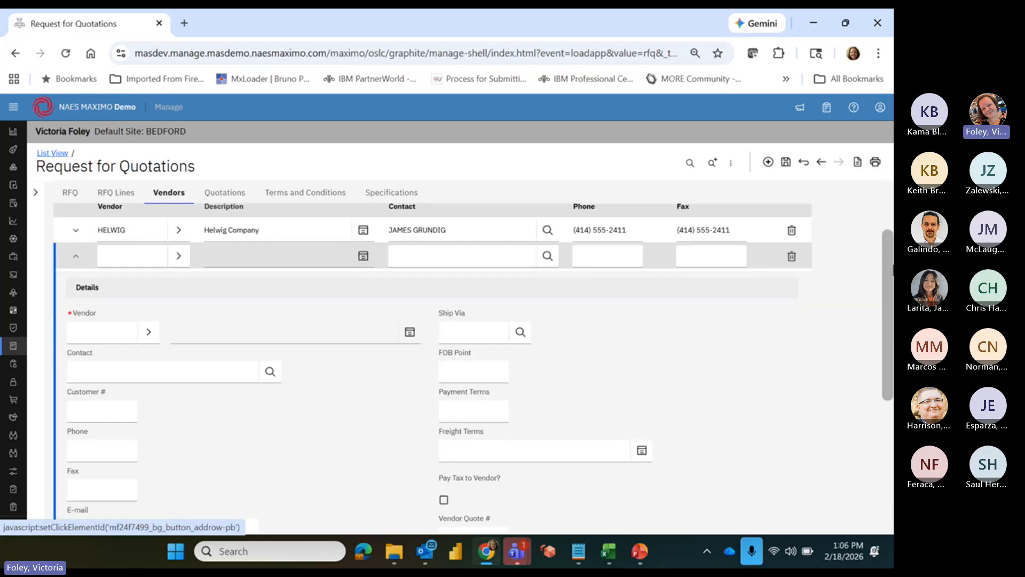
left_click(150, 330)
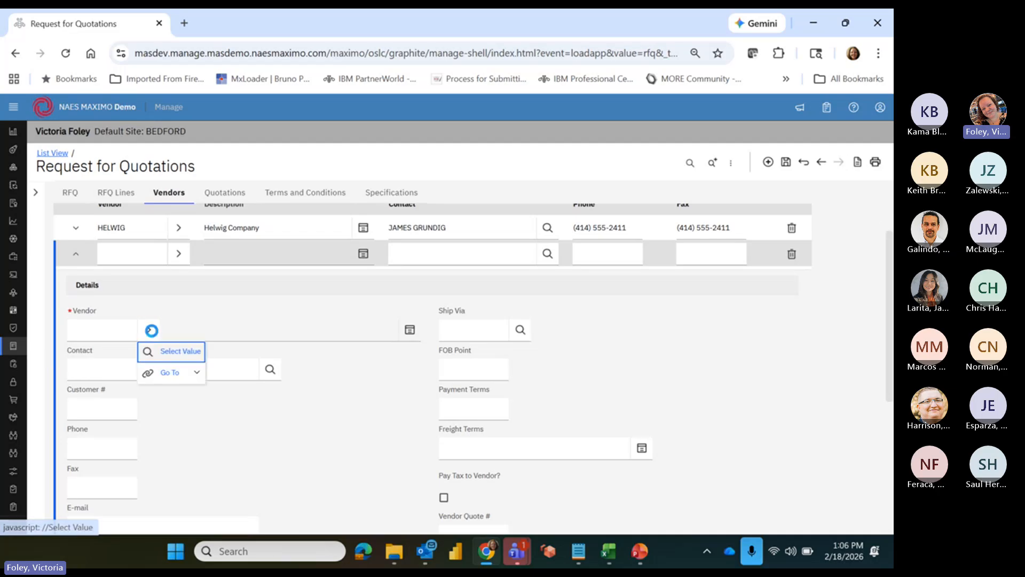
left_click(170, 351)
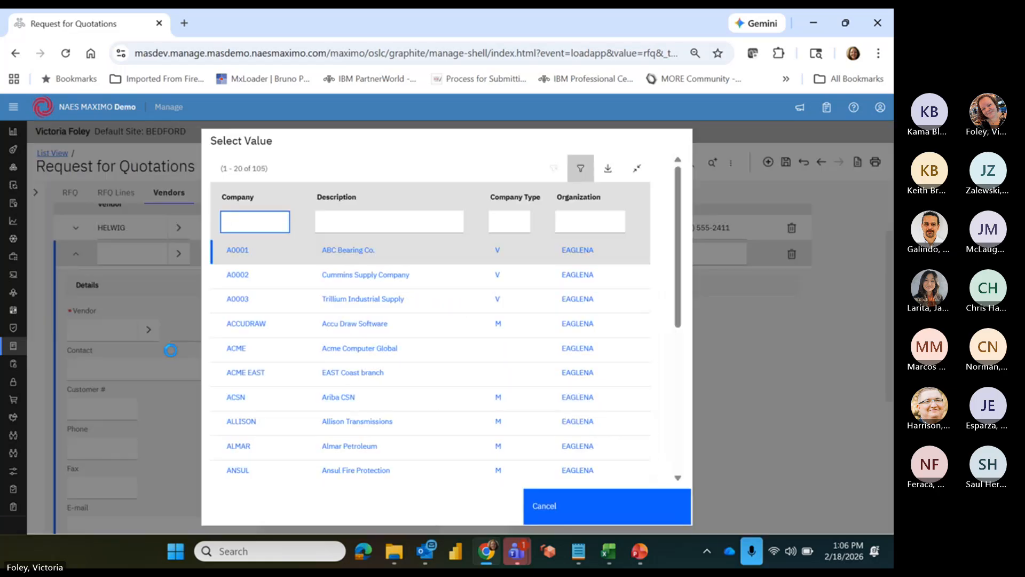
left_click(238, 446)
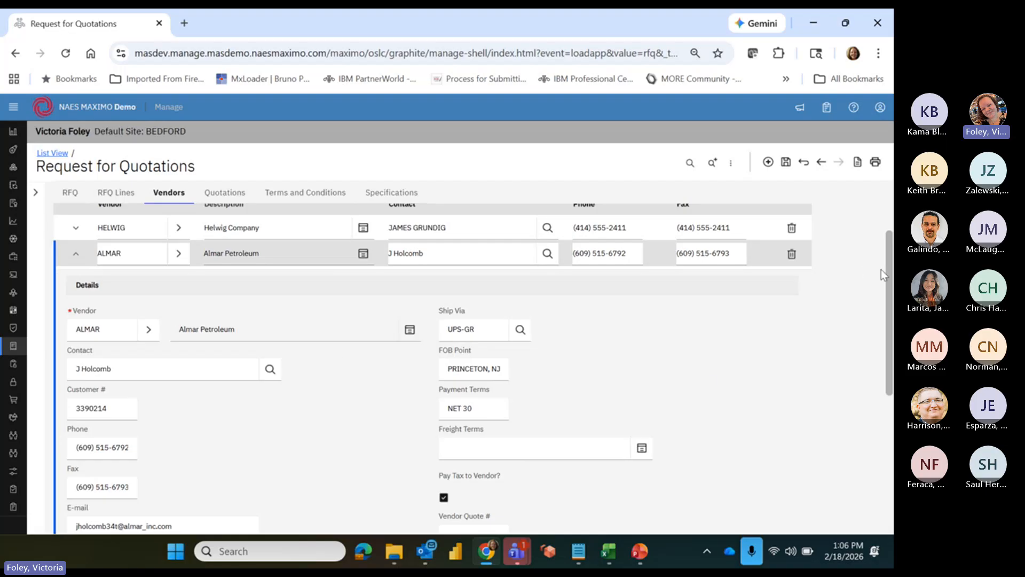
Step: Review the ALMAR vendor's contact, terms, quote number and reply date fields, and collapse its details
left_click_drag(888, 278, 757, 344)
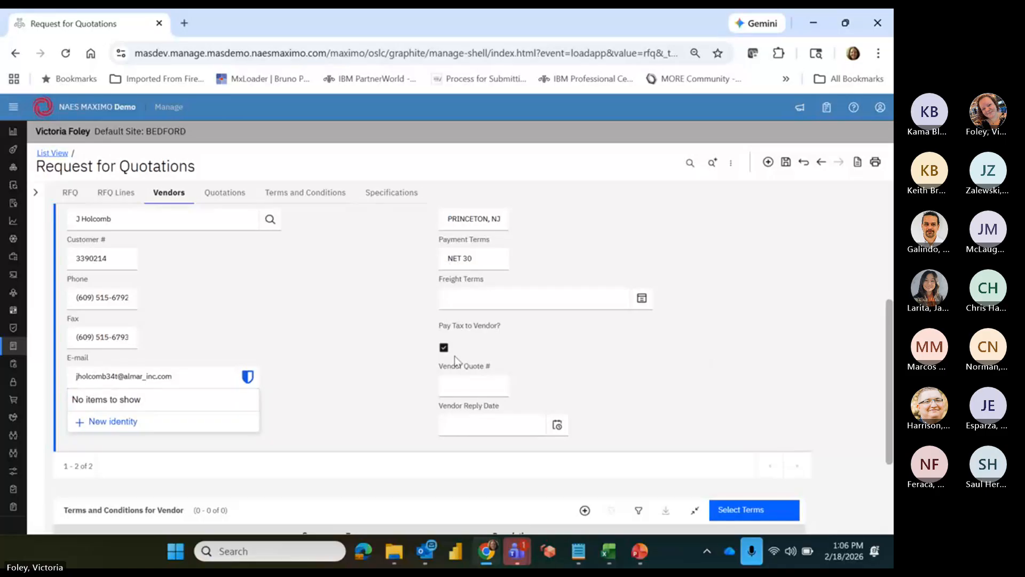
left_click(468, 383)
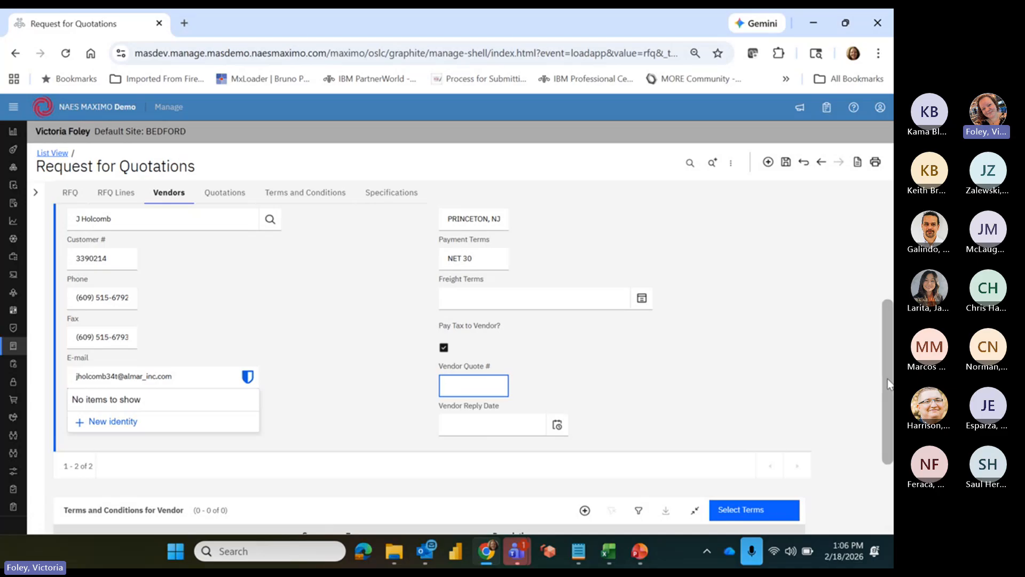
left_click_drag(876, 385, 879, 312)
left_click(75, 251)
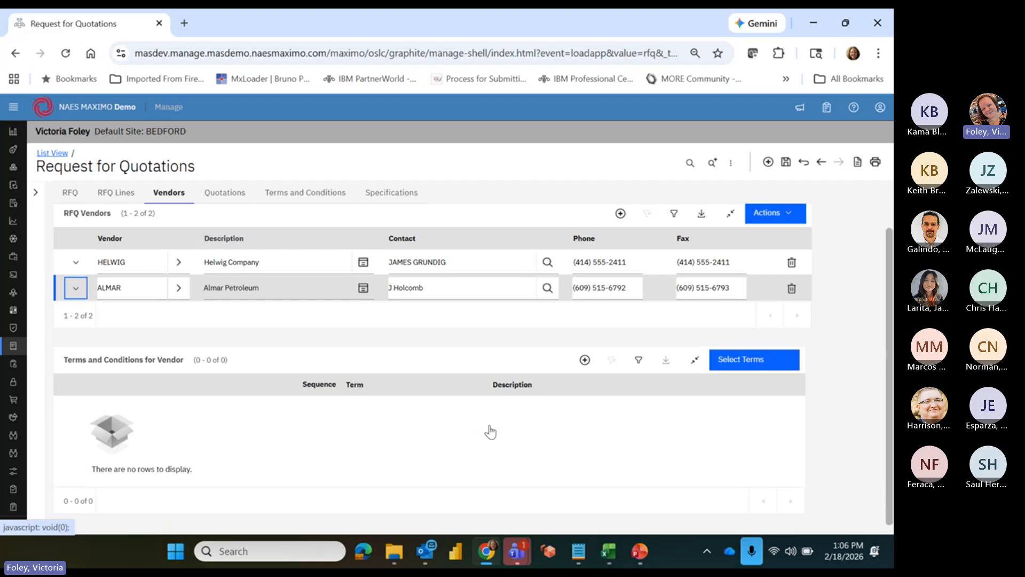
left_click(144, 263)
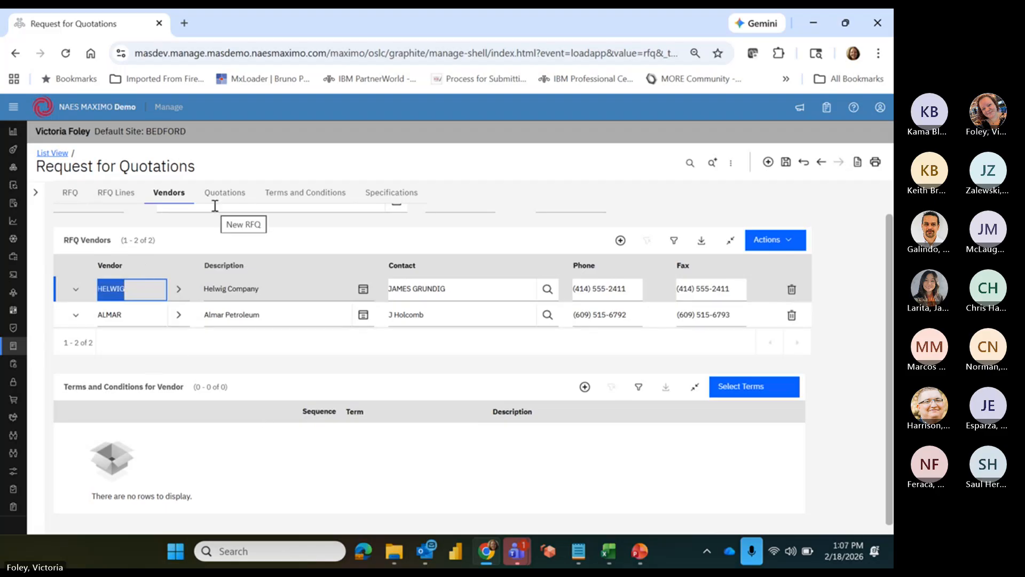
Step: Change the status of the RFQ to Ready to be Sent
left_click(70, 194)
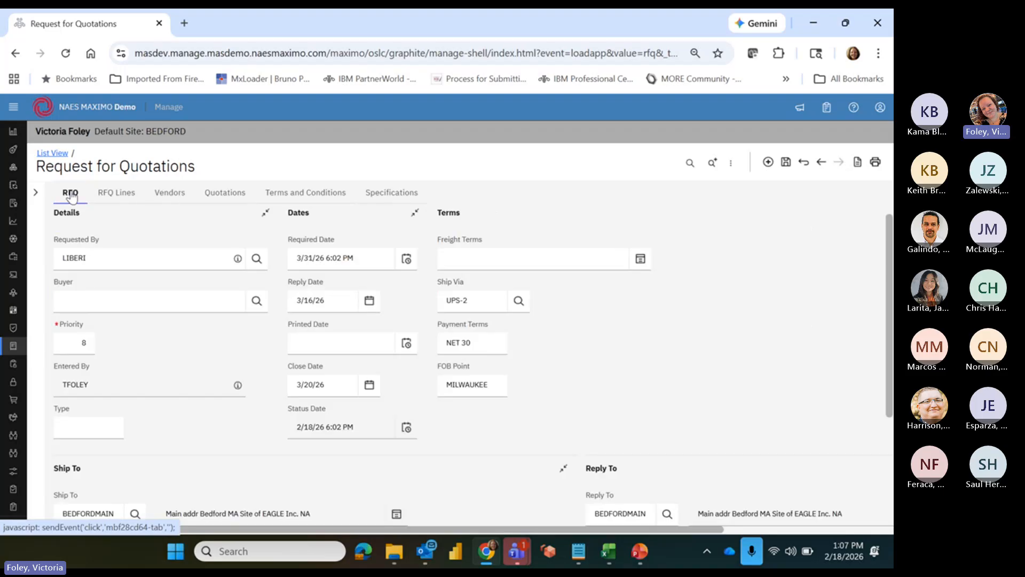
left_click(35, 192)
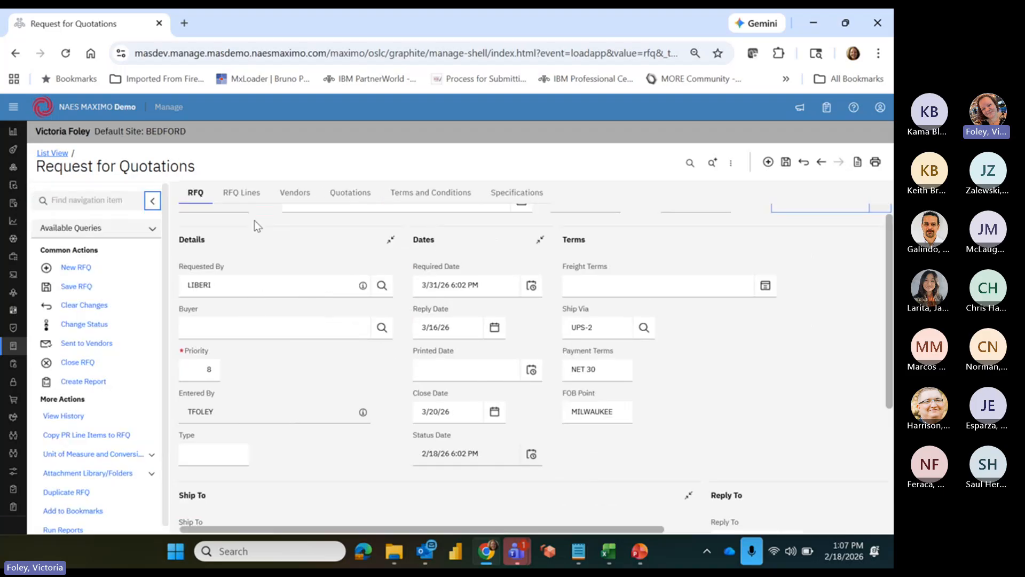
left_click(94, 324)
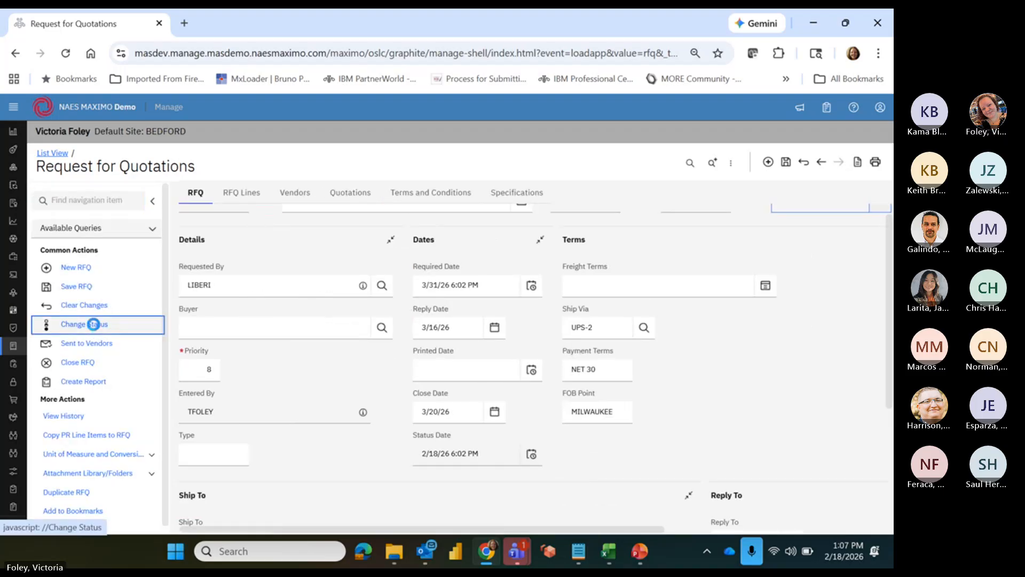
left_click(343, 328)
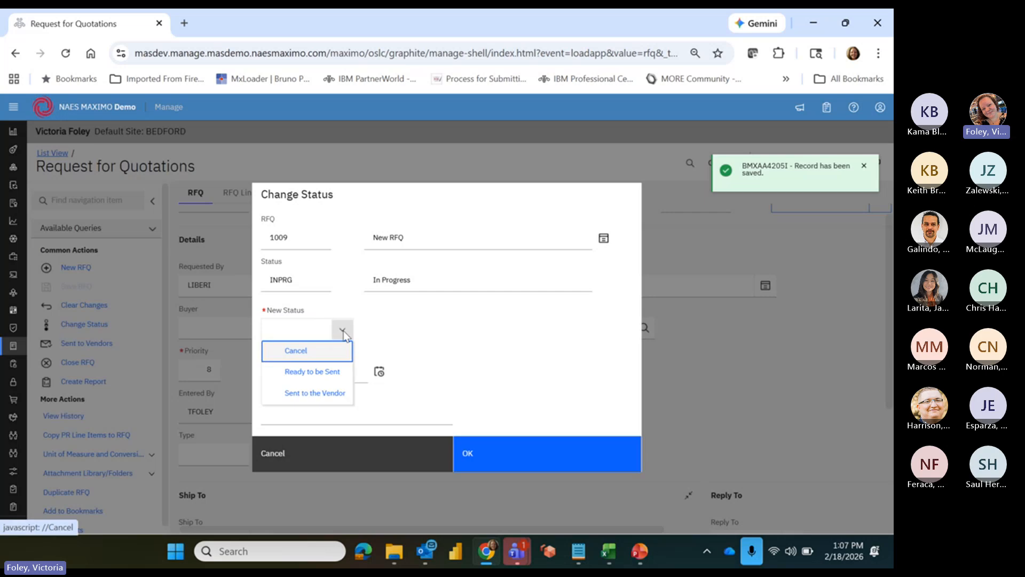
left_click(342, 373)
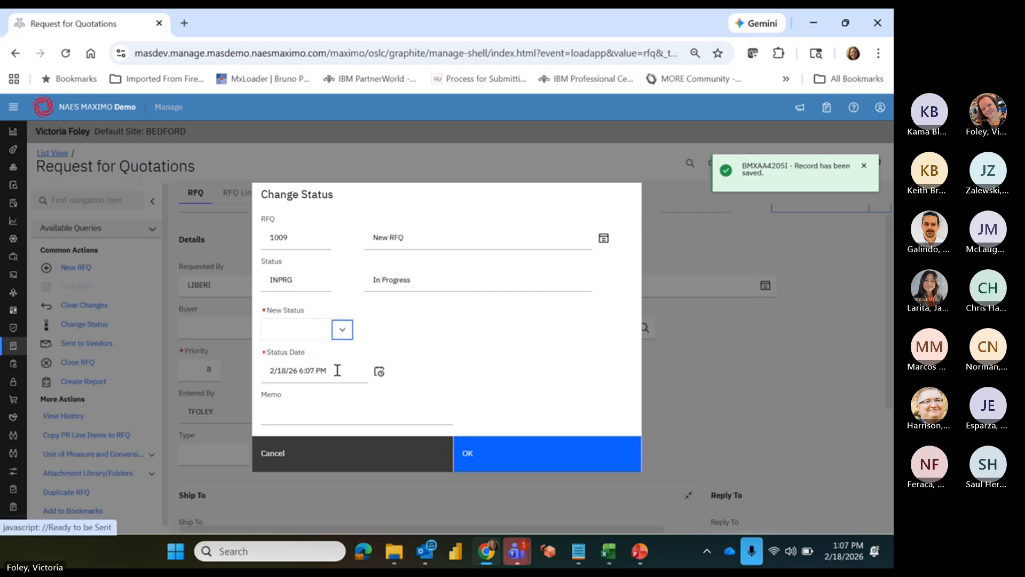
left_click(484, 455)
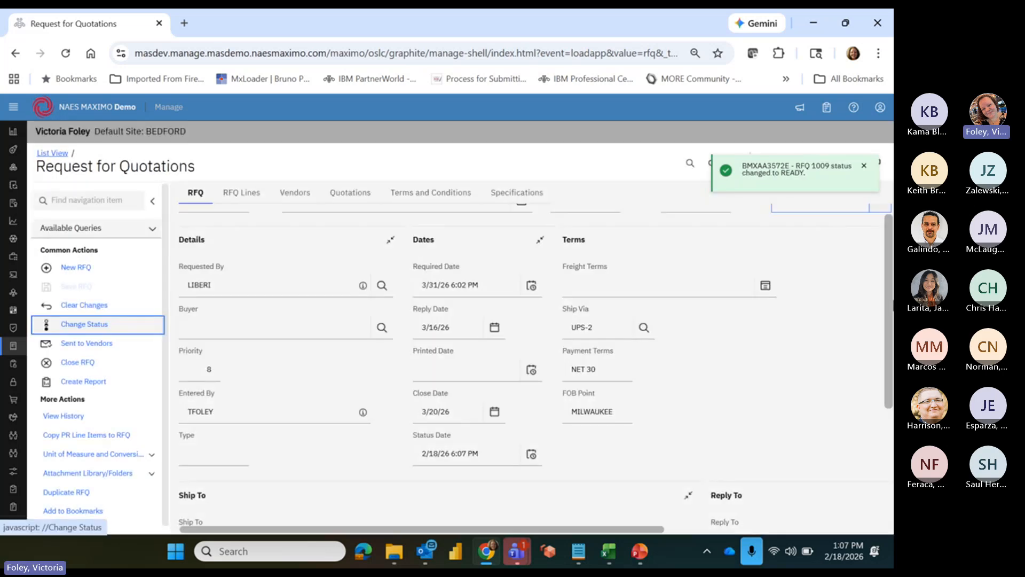
Step: Run the Request for Quotation Details report with the Immediate schedule, view it, and return to the RFQ, closing the report list
left_click_drag(887, 308, 886, 275)
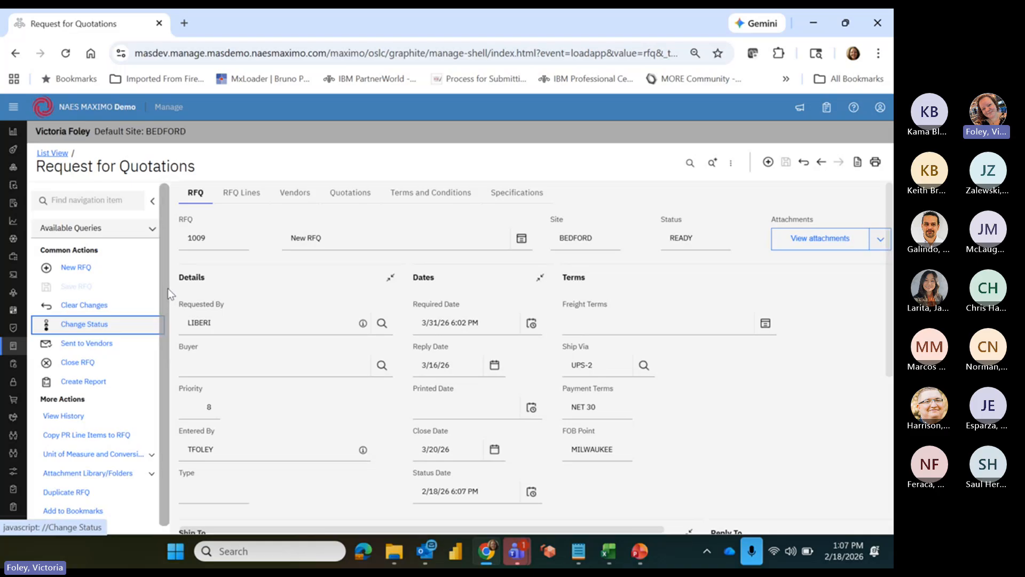
scroll(168, 315, "down", 1)
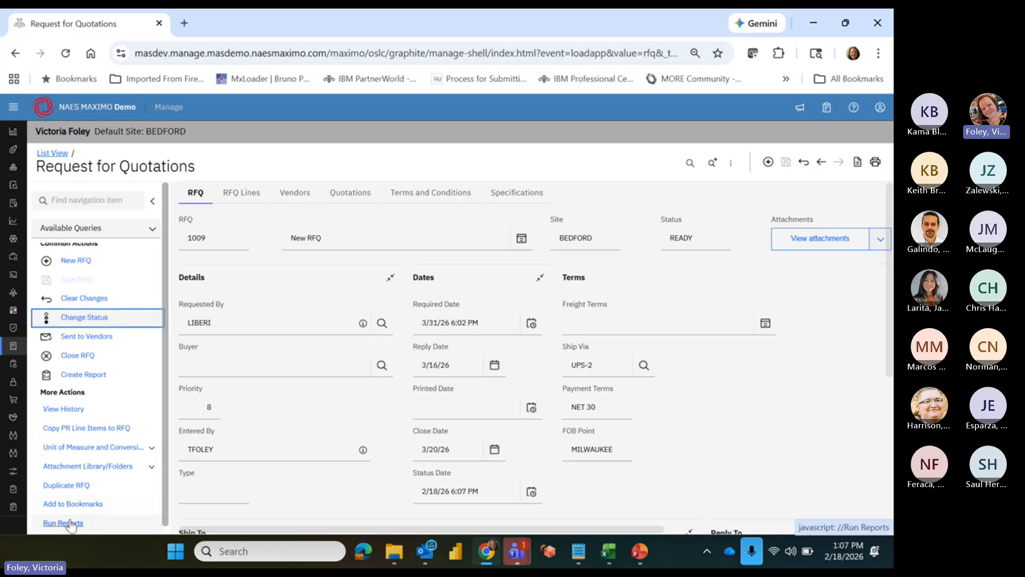
left_click(69, 522)
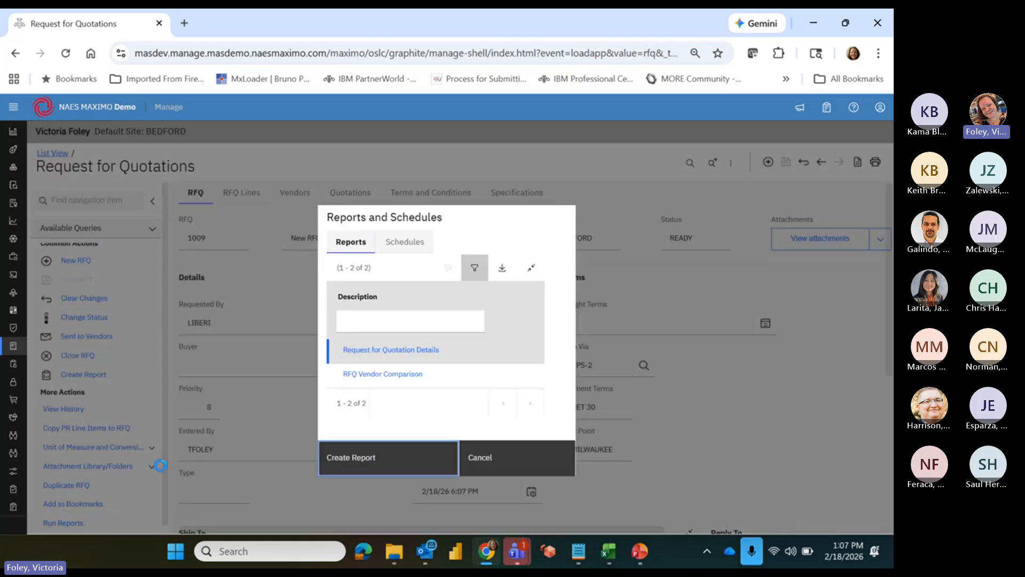
left_click(422, 351)
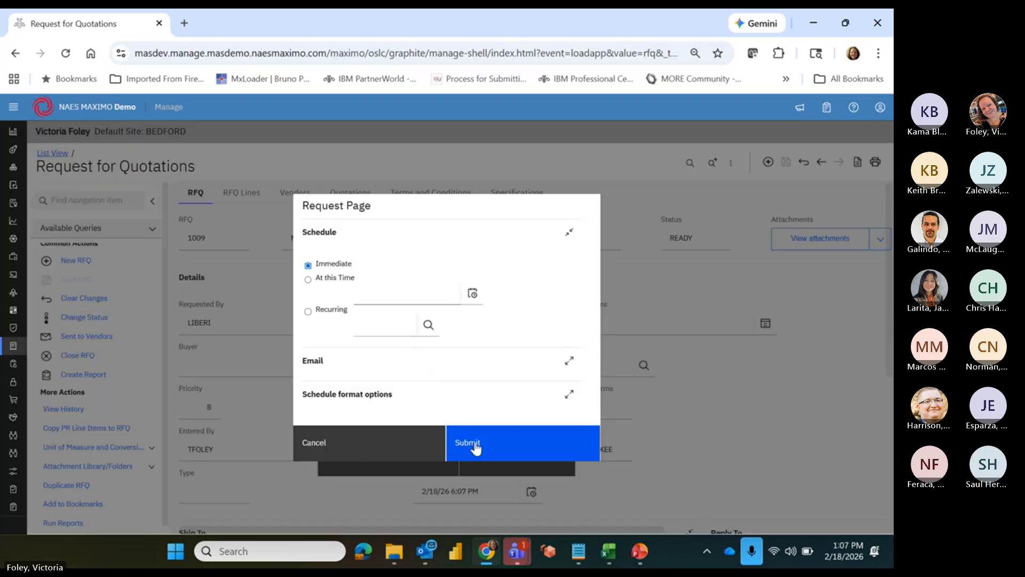
left_click(476, 447)
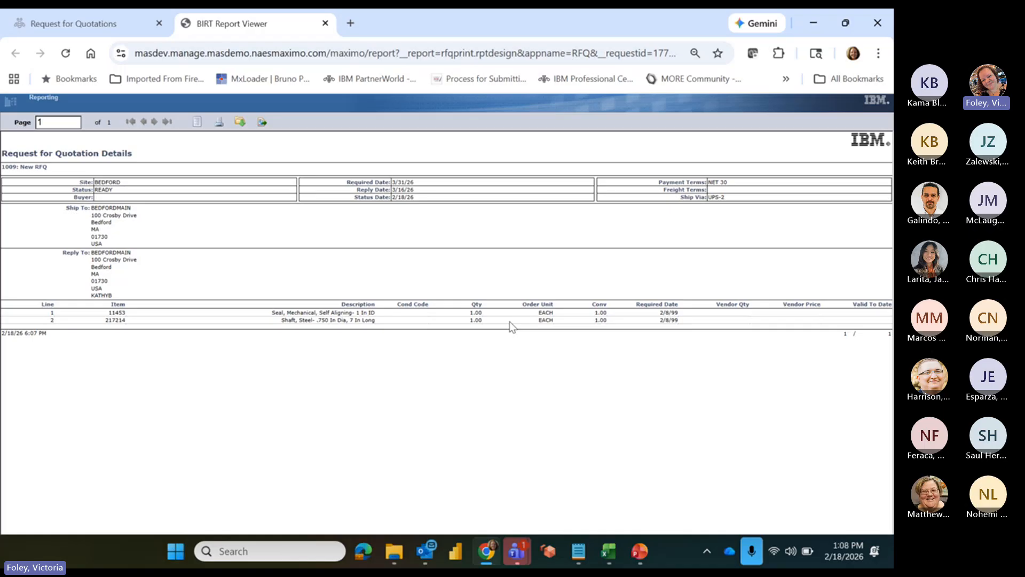
left_click(104, 28)
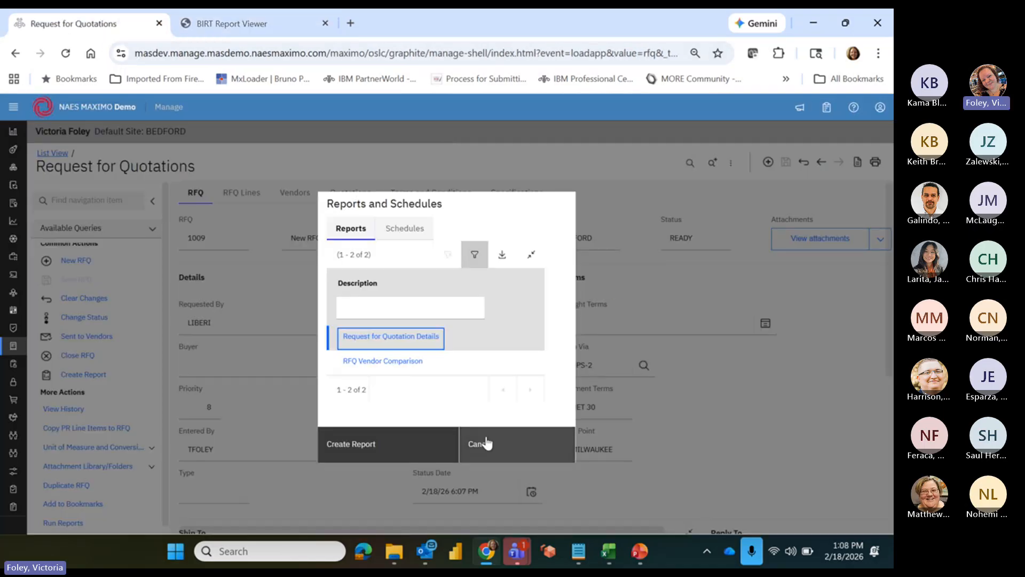
left_click(483, 440)
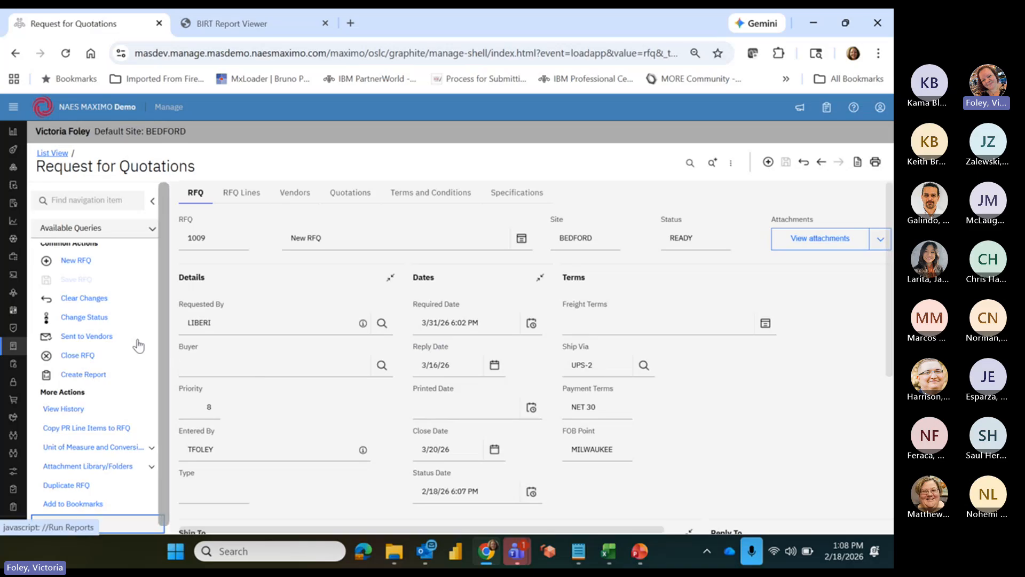
Step: Change the status of the RFQ to Sent to the Vendor
left_click(81, 318)
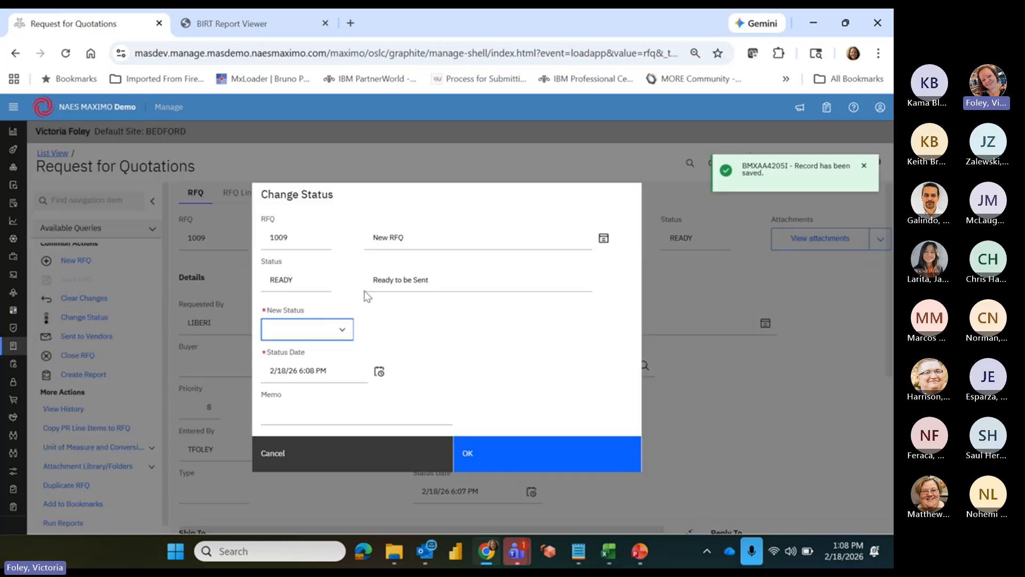
left_click(343, 329)
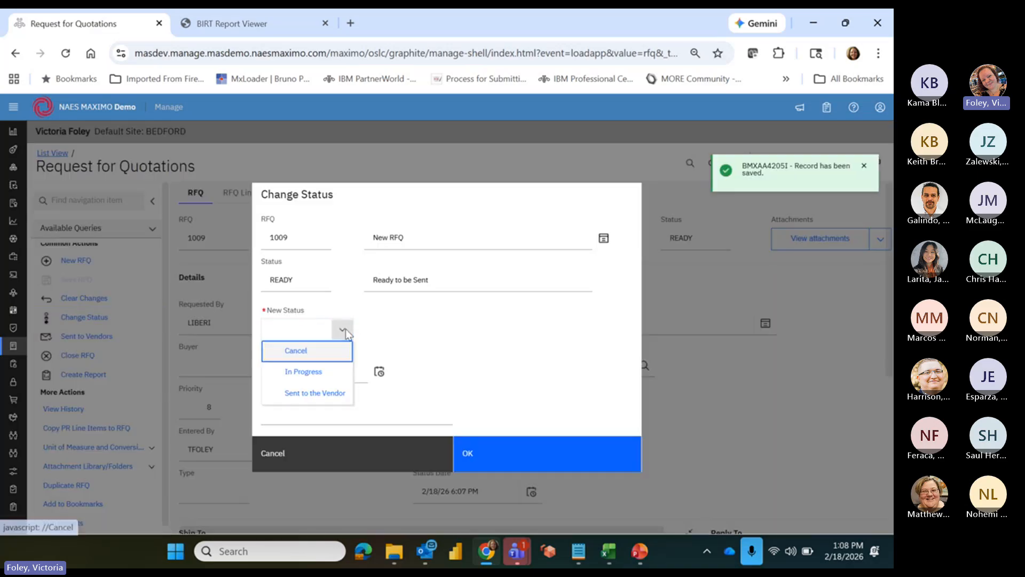
left_click(325, 395)
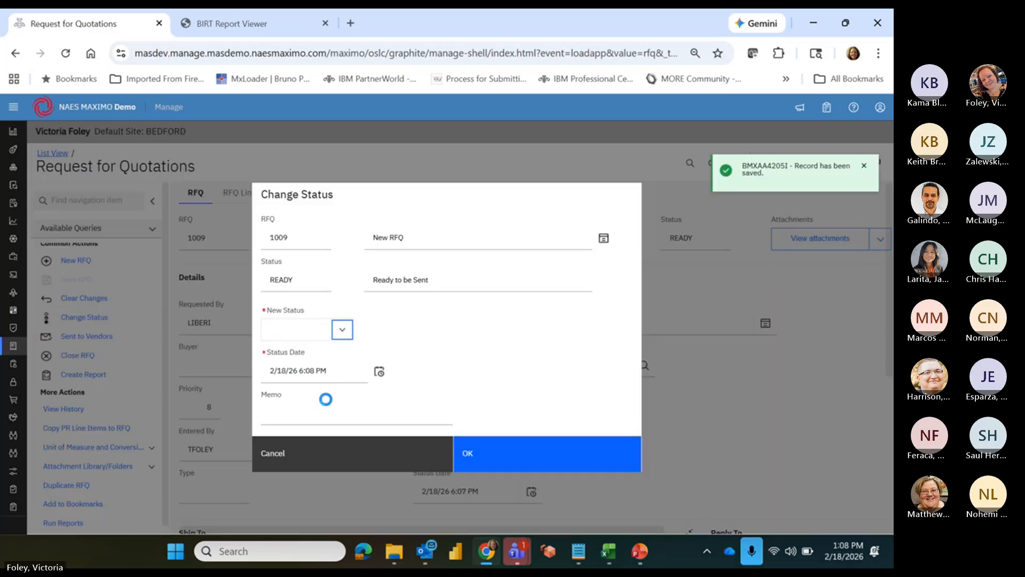
left_click(514, 458)
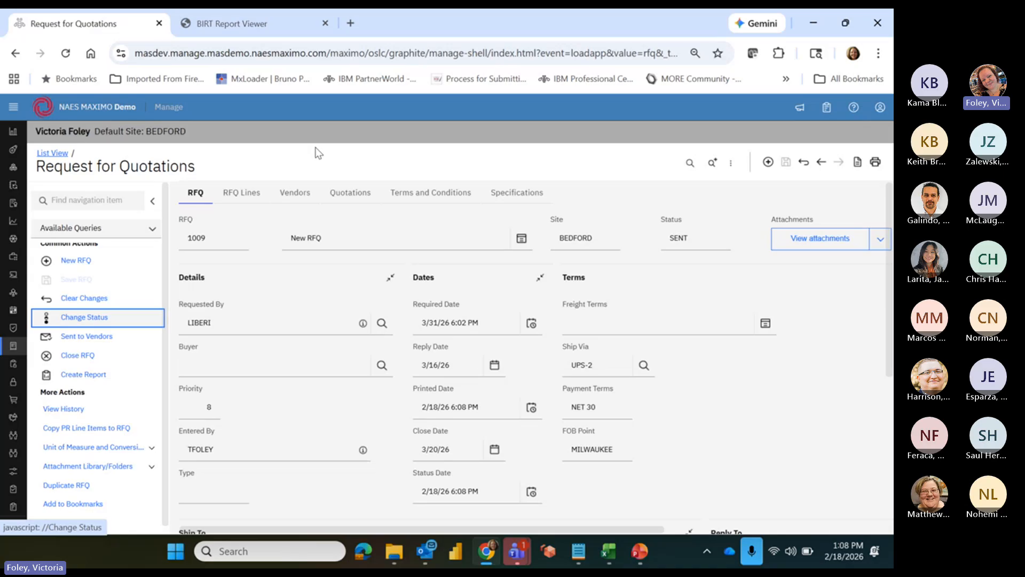
Step: Add both RFQ lines, items 11453 and 217214, to the quotations for vendor ALMAR
left_click(299, 195)
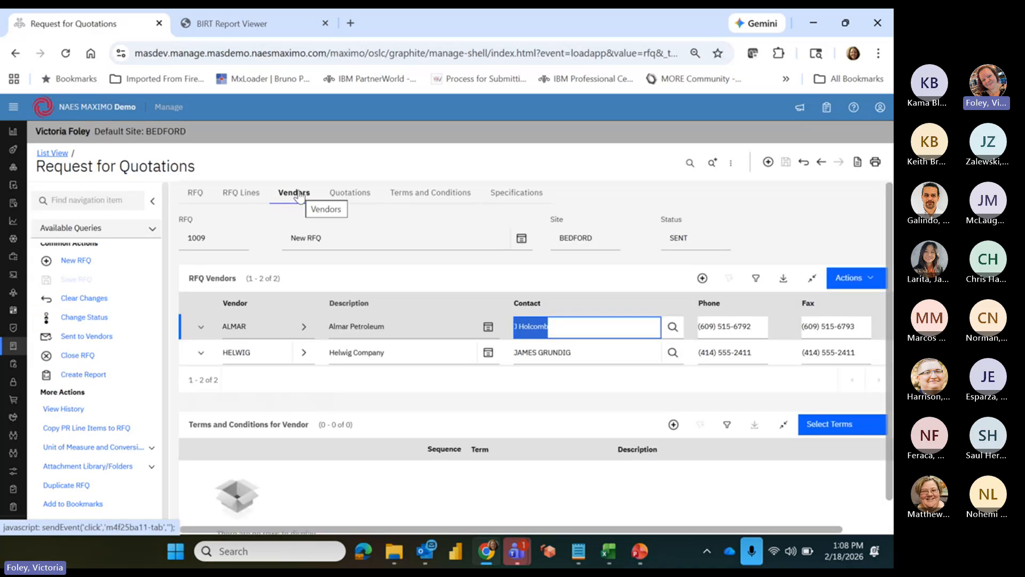
left_click(350, 198)
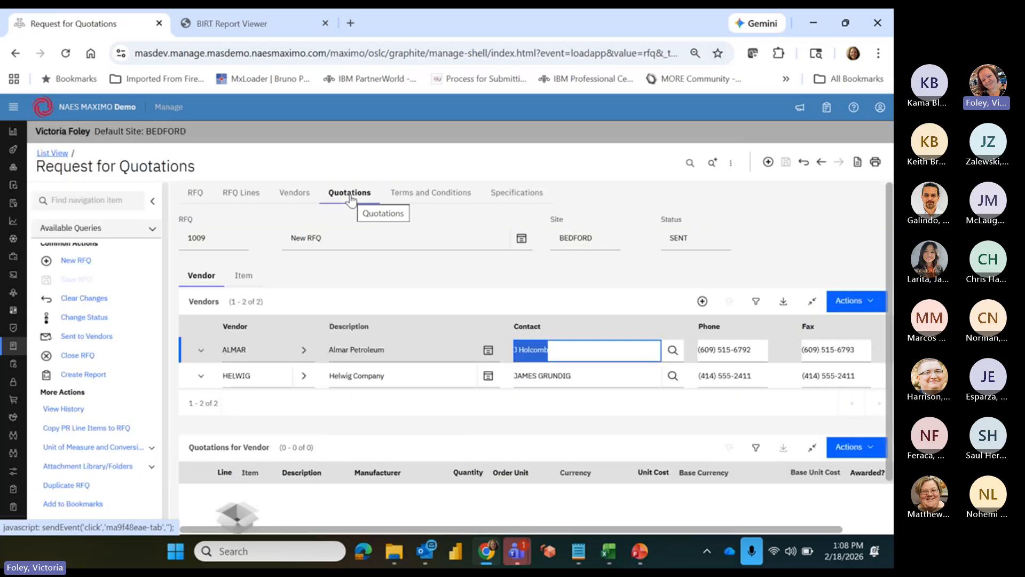
left_click(153, 201)
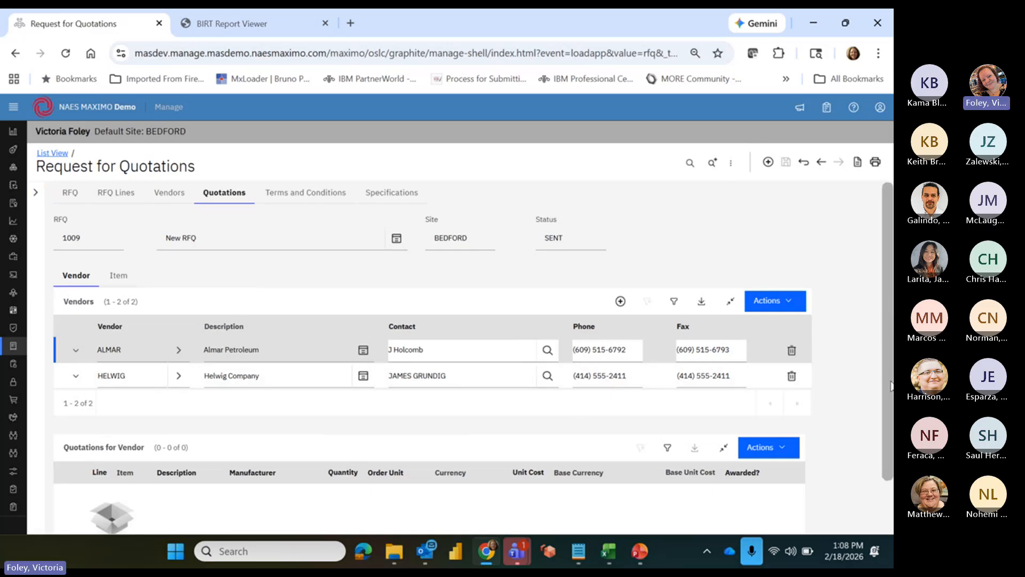
scroll(890, 384, "down", 2)
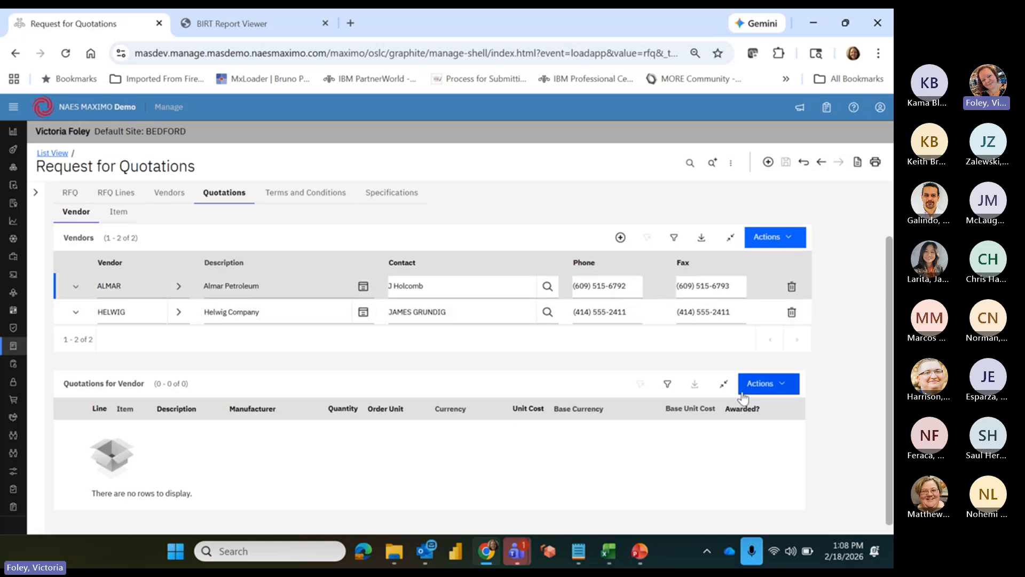
left_click(764, 390)
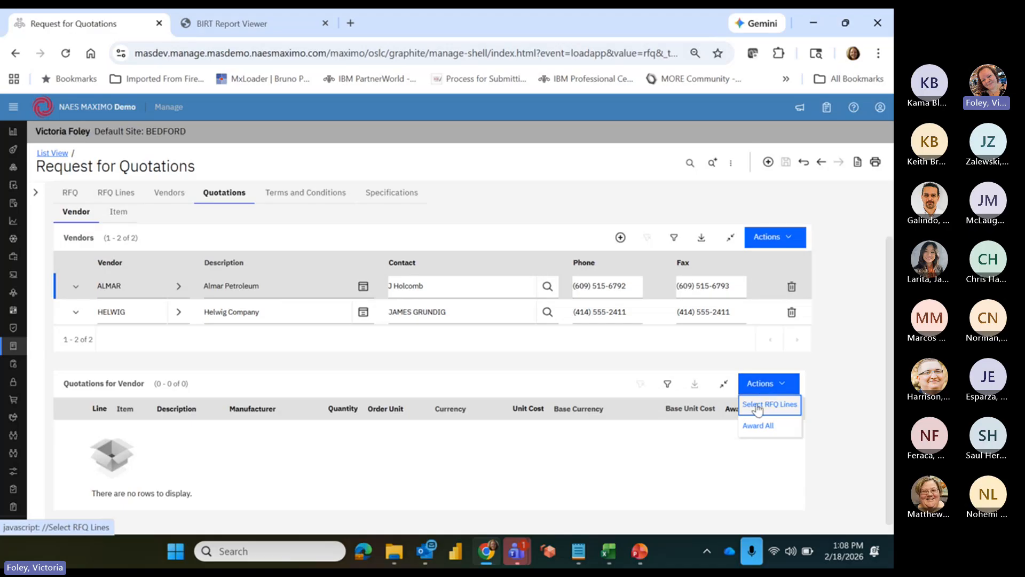
left_click(758, 404)
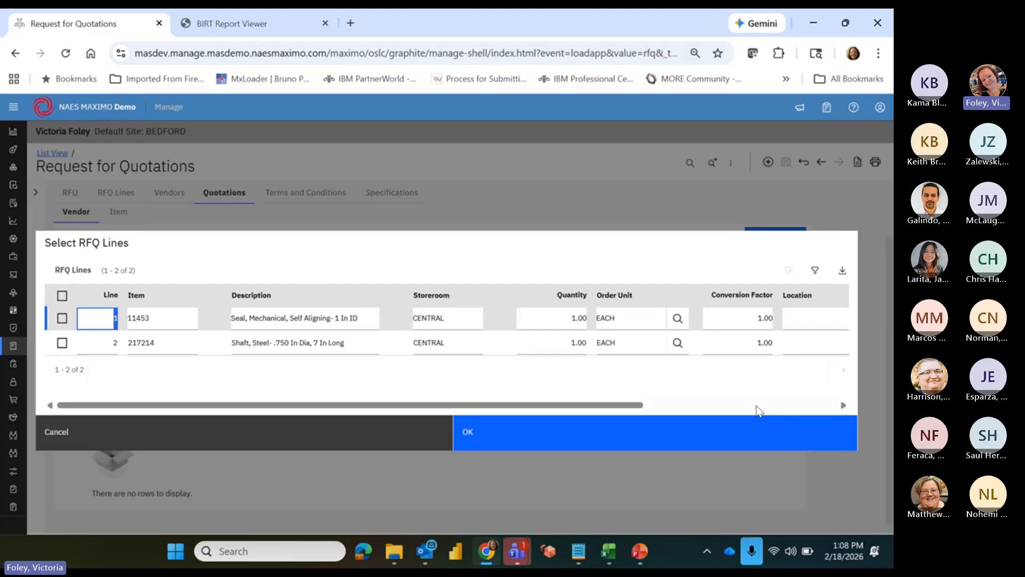
left_click(60, 297)
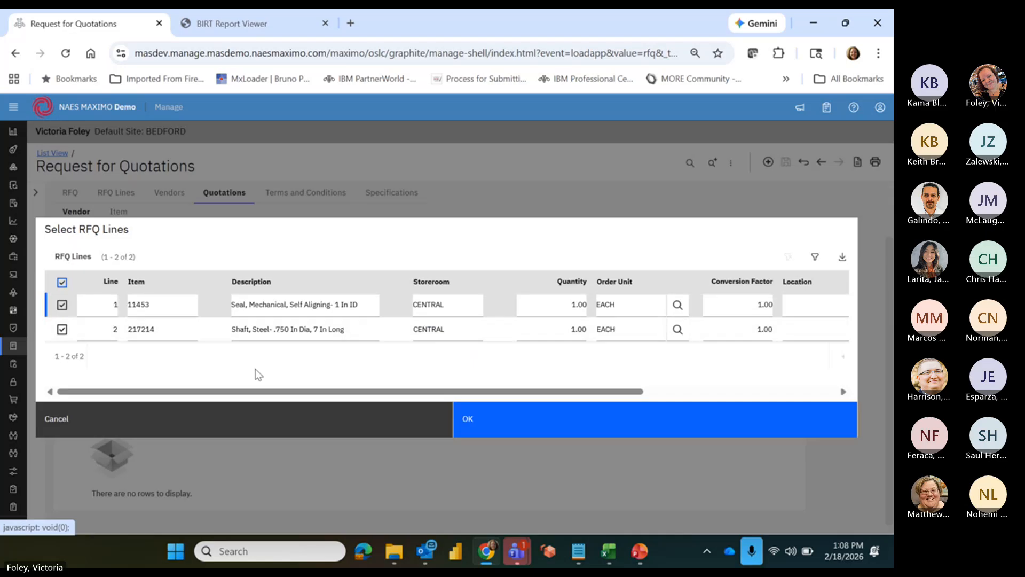
left_click(477, 410)
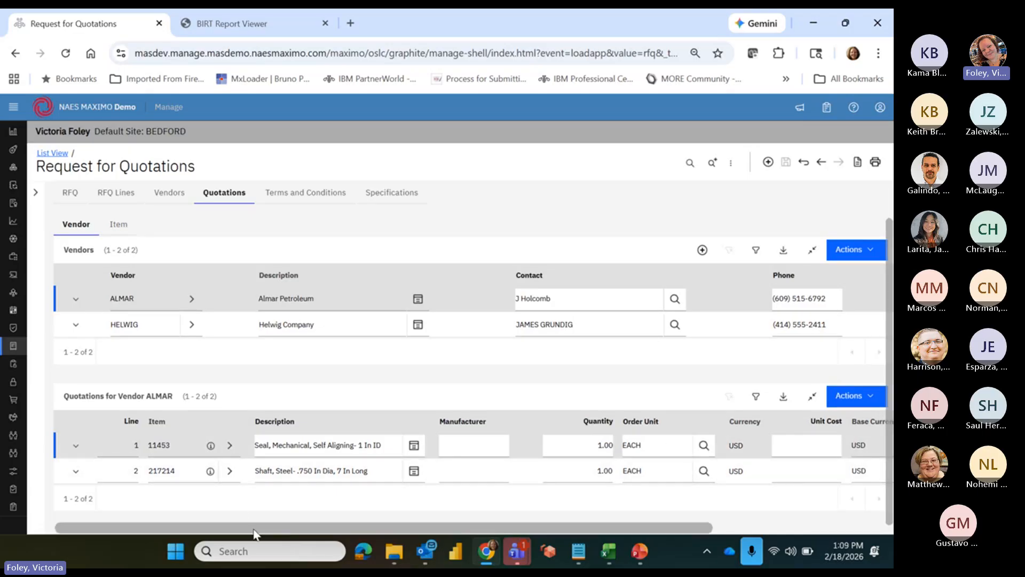
Step: Set the unit cost of ALMAR's quotation line 1, the mechanical seal, to 500
left_click_drag(255, 529, 308, 531)
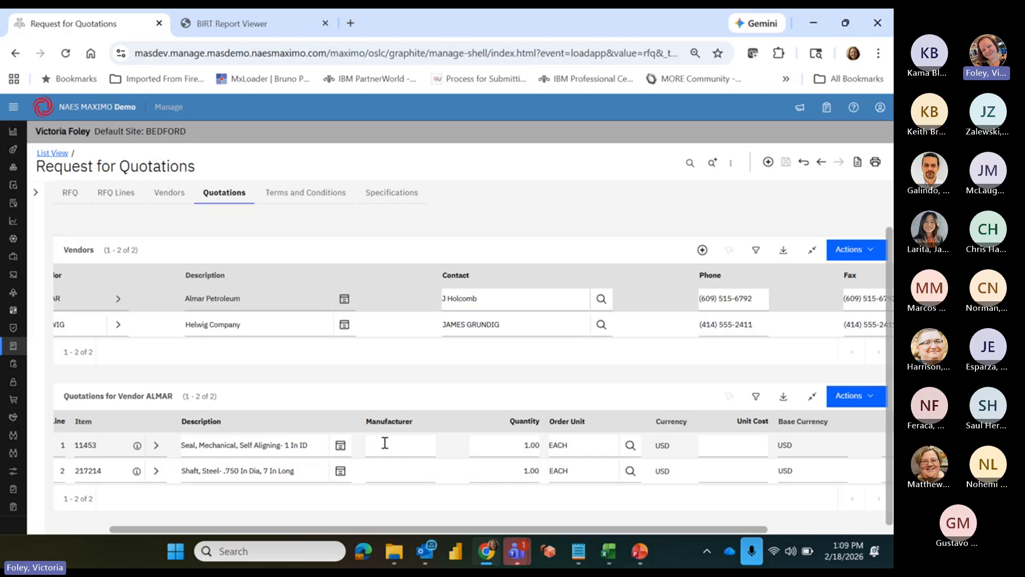
left_click_drag(430, 534, 501, 534)
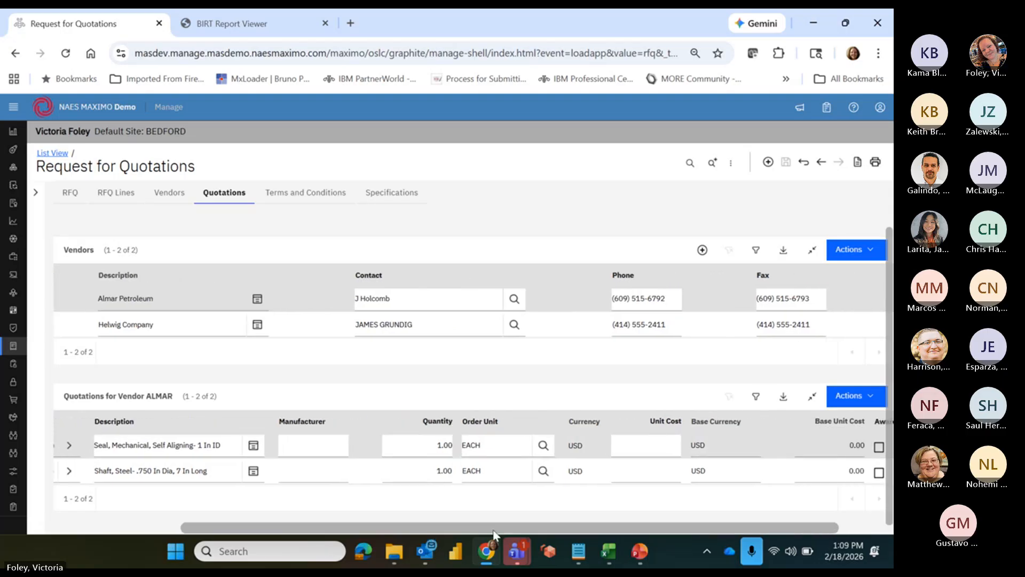
left_click(623, 447)
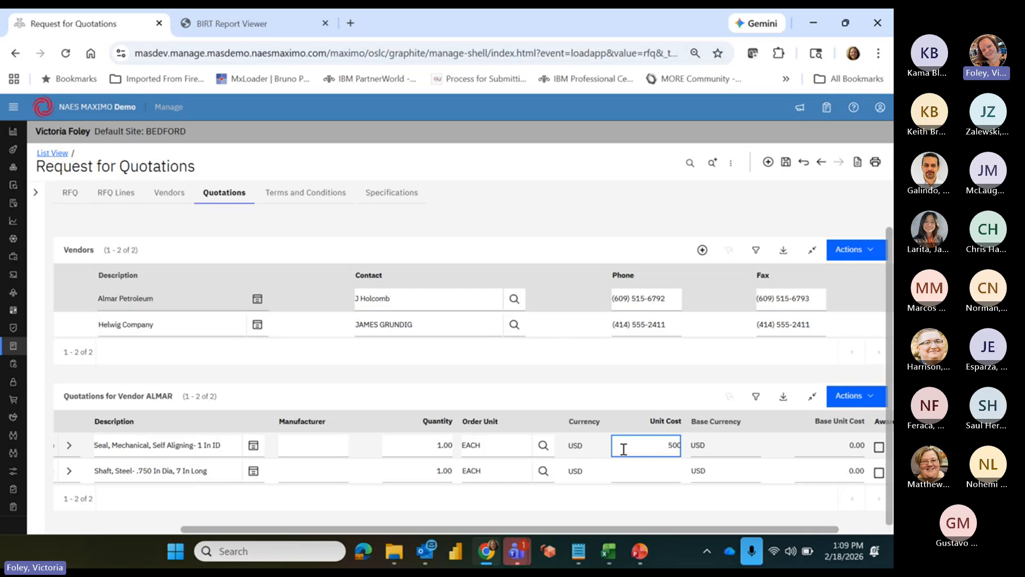
key("Tab")
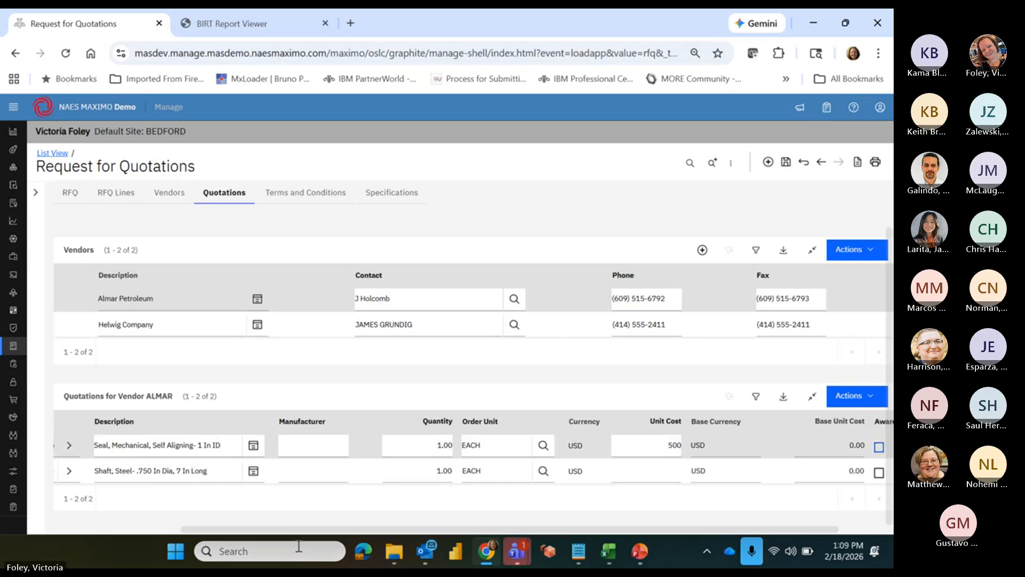
Step: In the details of ALMAR's quotation line 1, set the quote start date to 3/1/2026 and the end date to 3/31/2026
left_click_drag(291, 530, 143, 533)
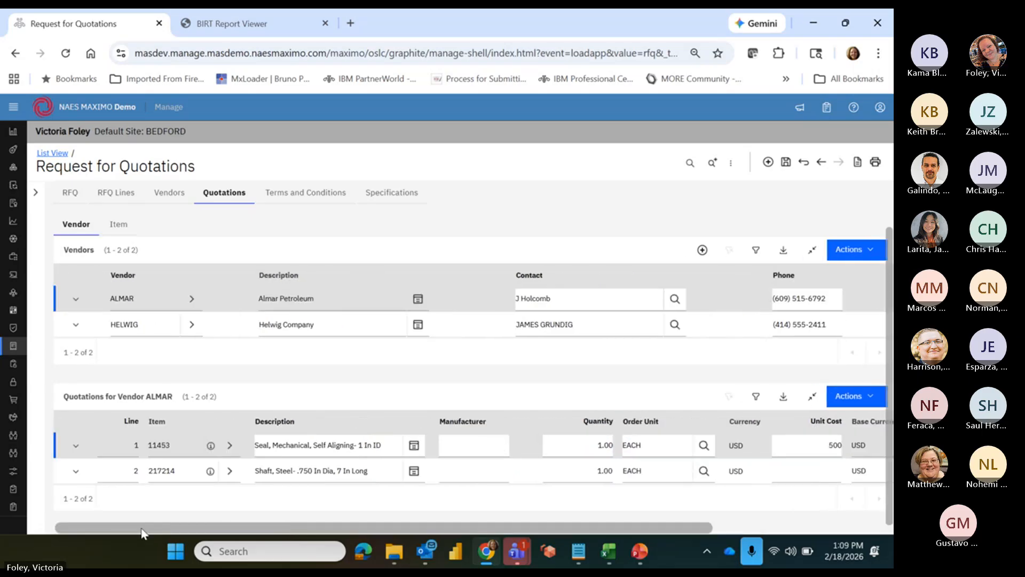
left_click(76, 445)
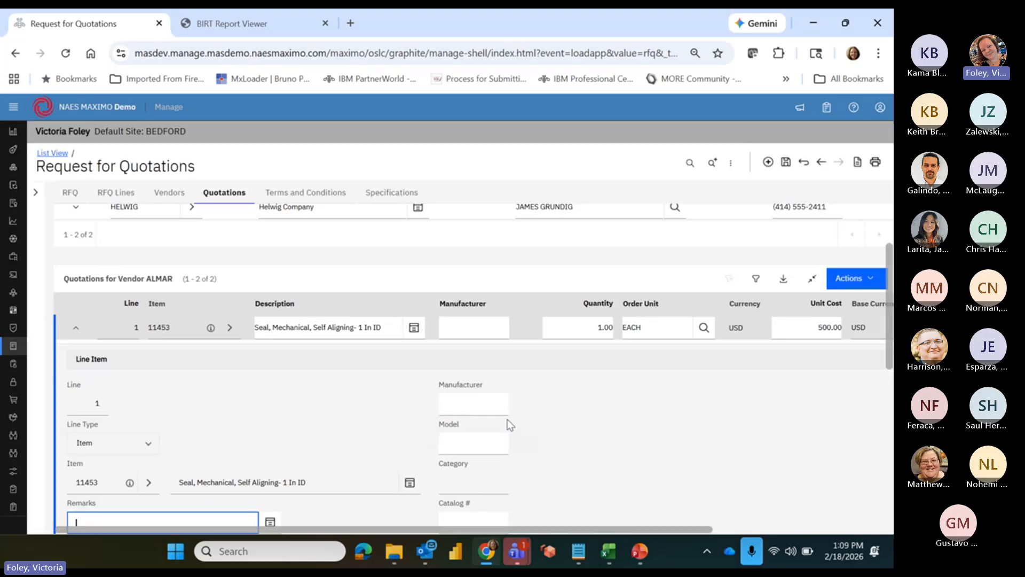
left_click_drag(889, 268, 893, 396)
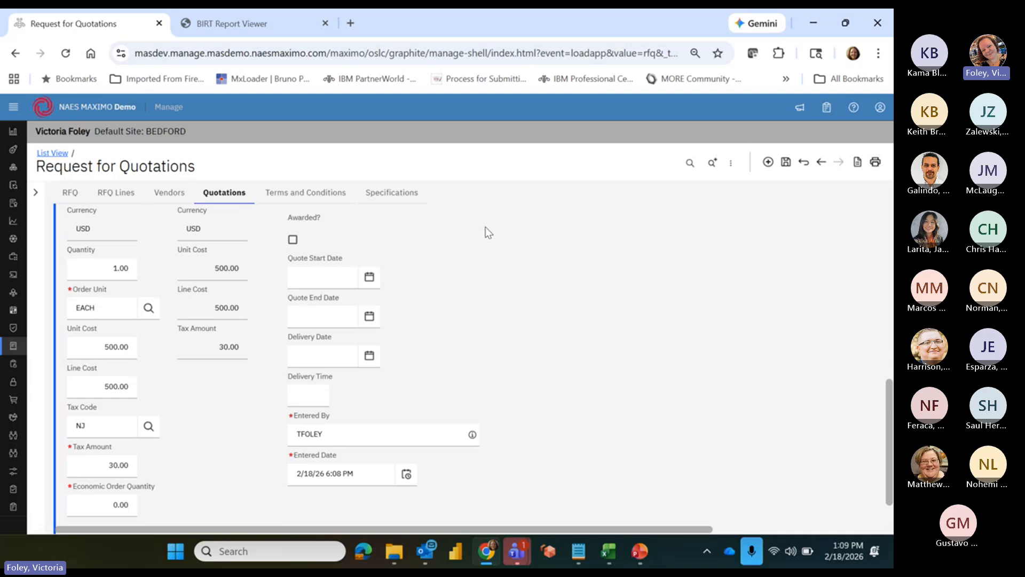
left_click(373, 276)
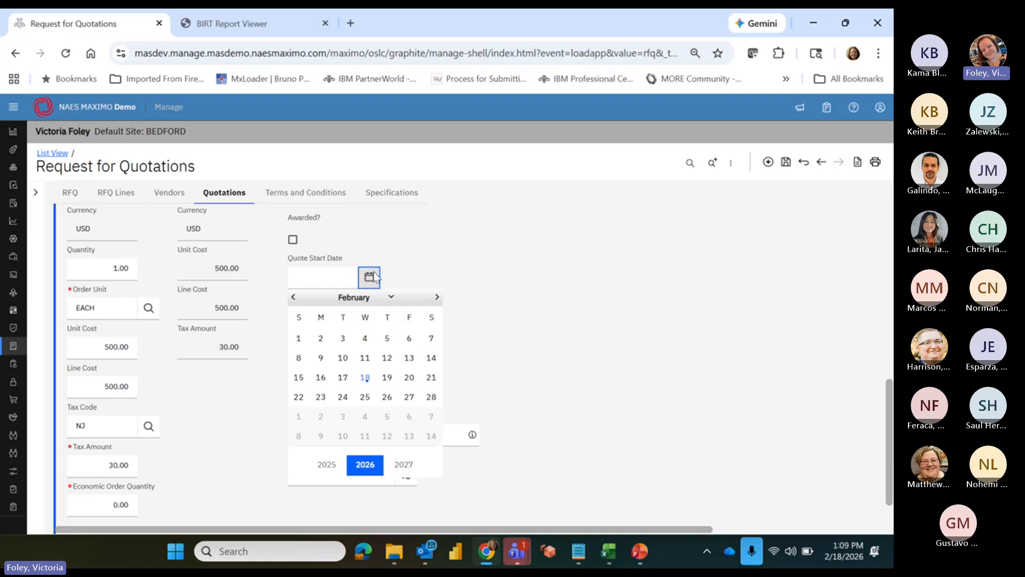
left_click(436, 296)
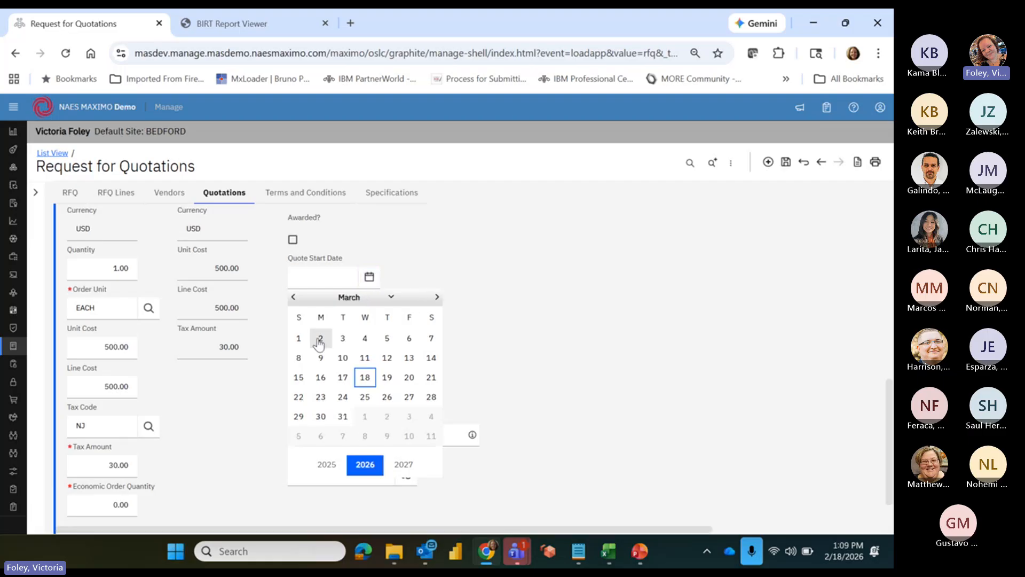
left_click(299, 338)
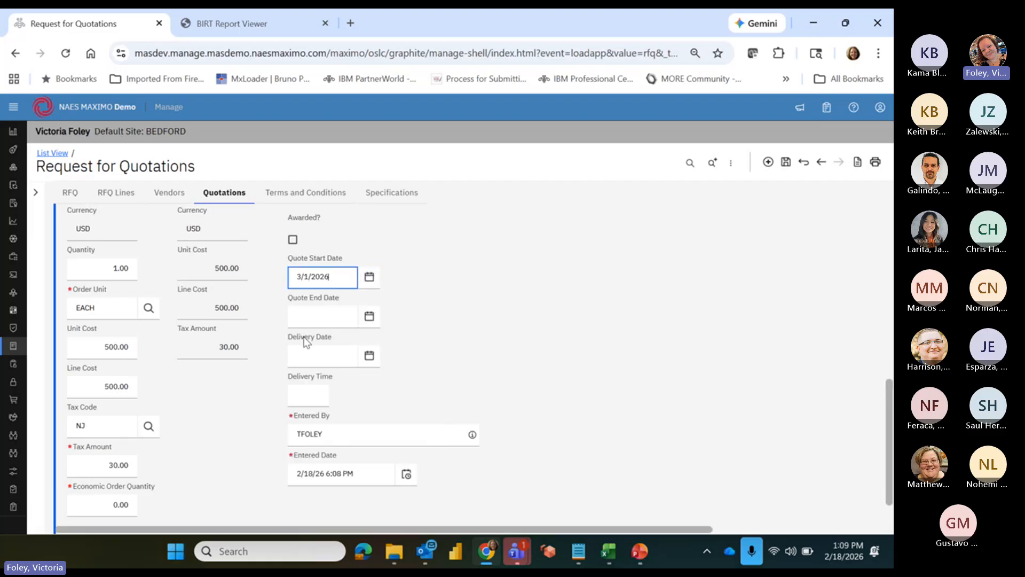
left_click(368, 320)
left_click(437, 338)
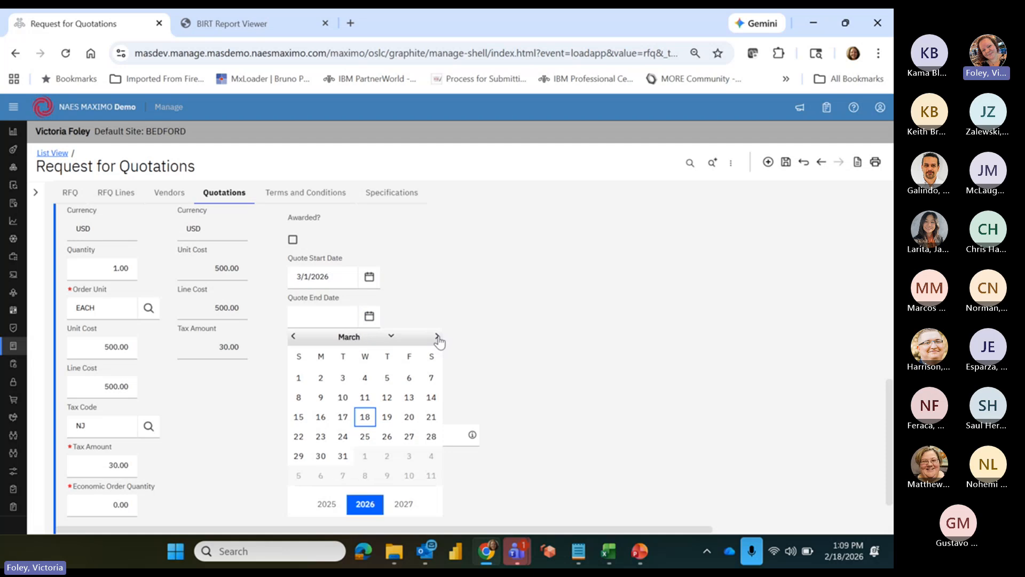
left_click(343, 456)
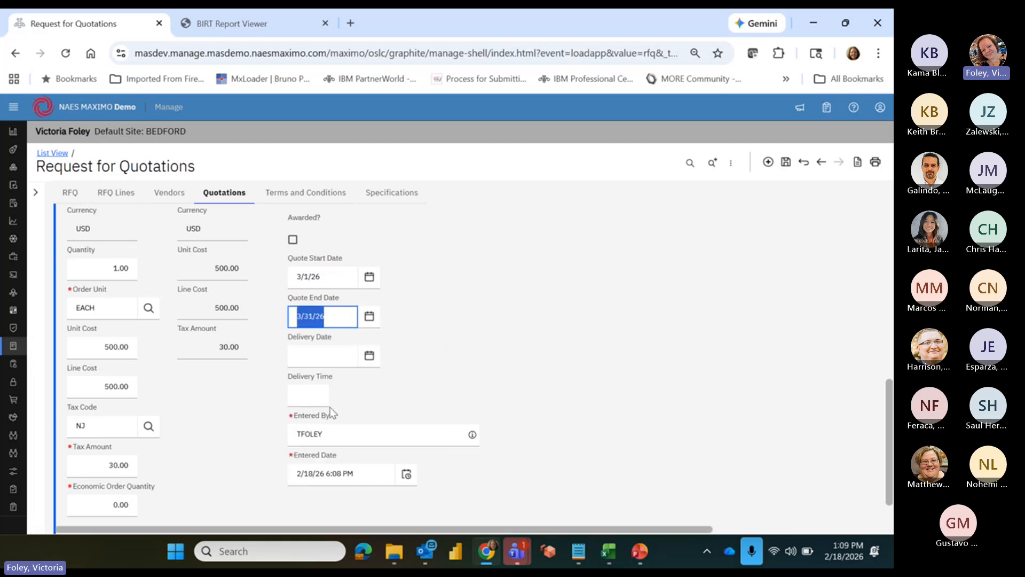
Step: Read the field help for the Delivery Date of quotation line 1 and close it
left_click(315, 358)
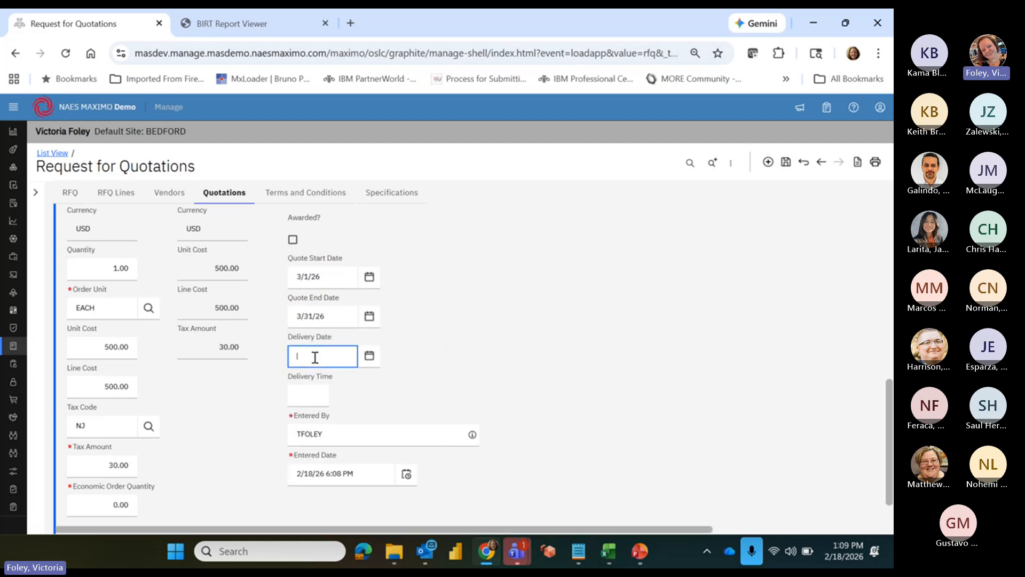
key("alt+F1")
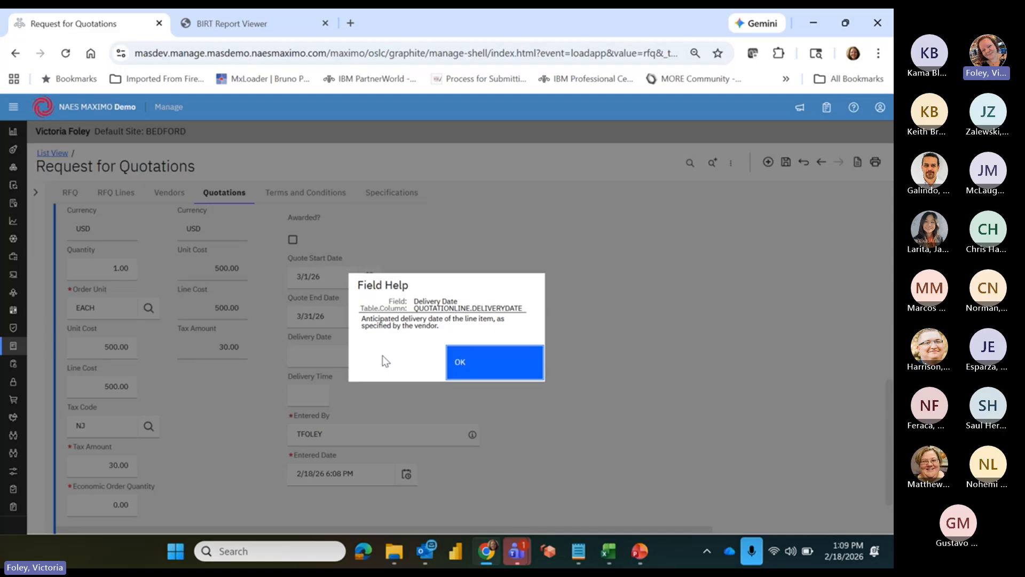
left_click(458, 361)
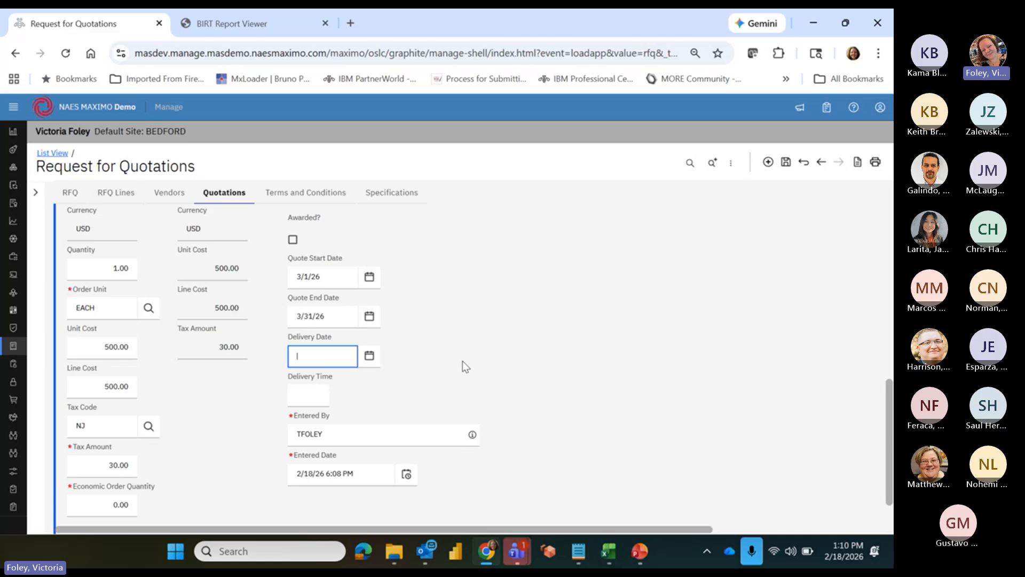
Step: Set the delivery date of ALMAR's quotation line 1 to 3/13/26 and save the RFQ
left_click(369, 356)
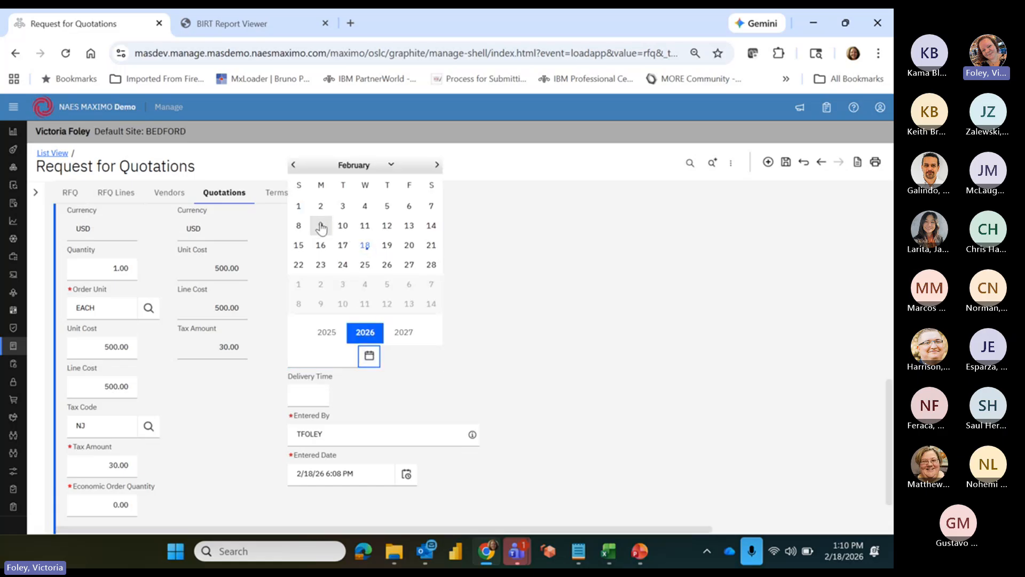
left_click(414, 234)
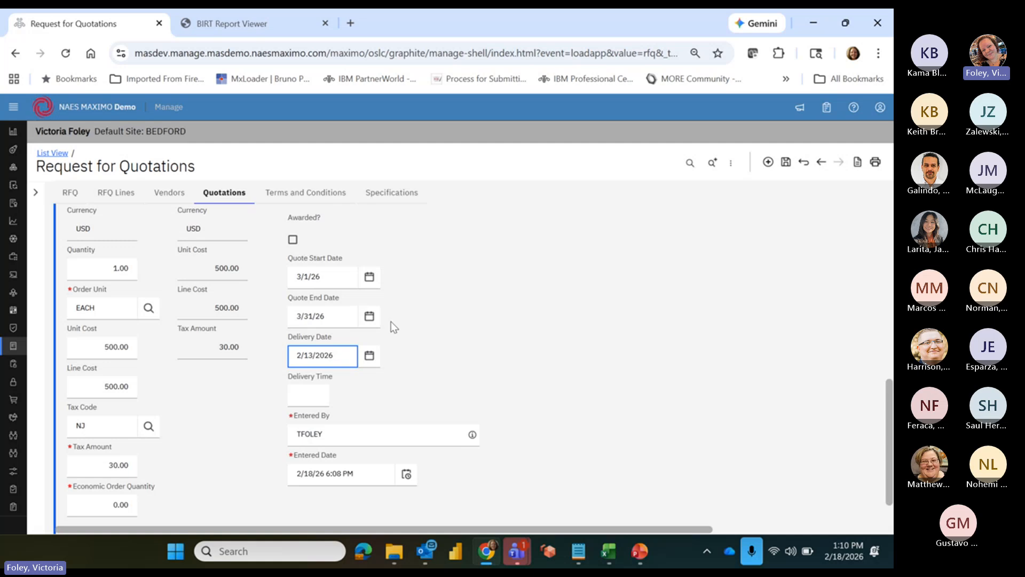
left_click(369, 355)
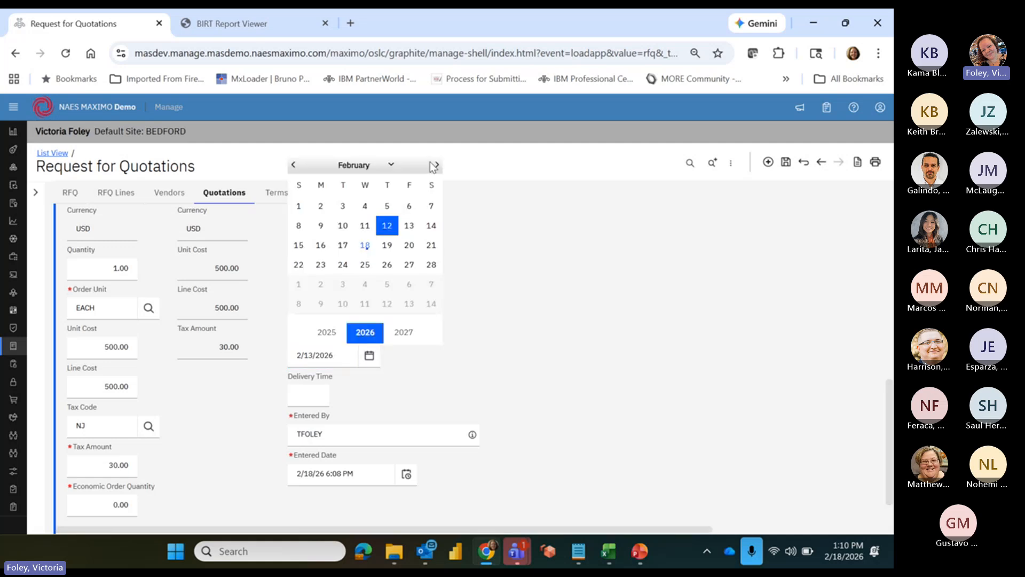
left_click(434, 166)
left_click(409, 225)
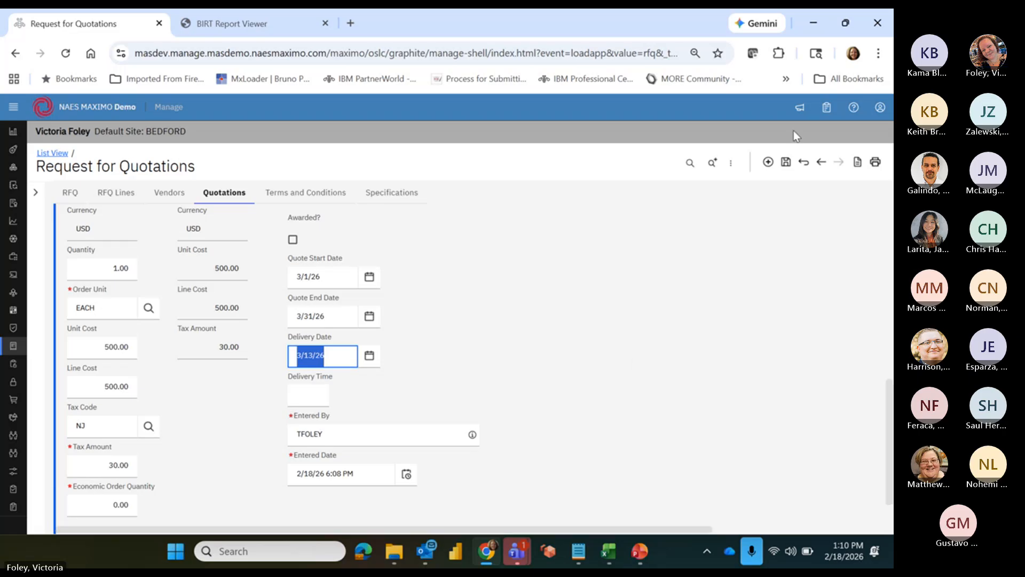
left_click(785, 161)
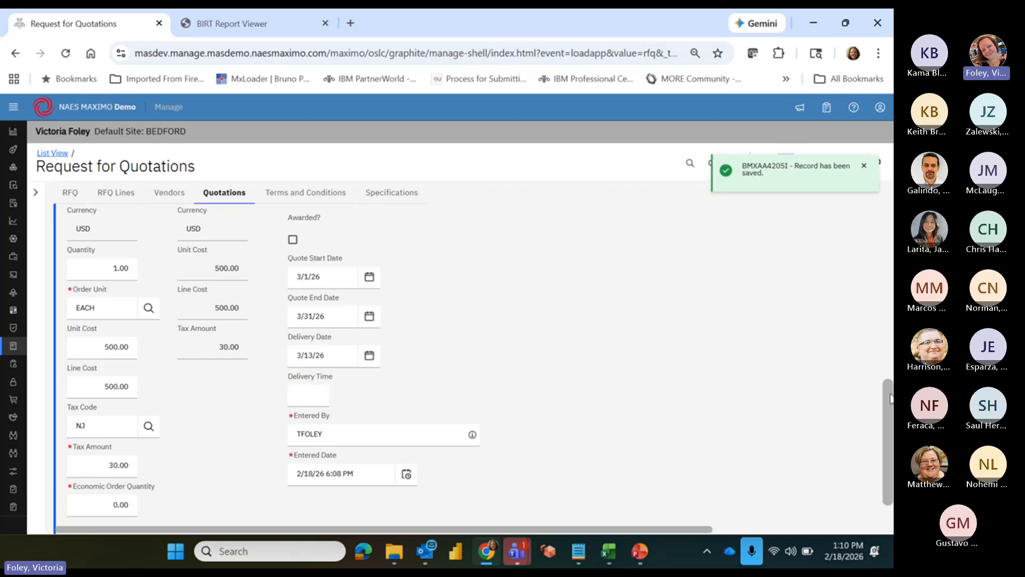
Step: Collapse ALMAR's quotation line 1, expand line 2, the steel shaft, and set its unit cost to 100
left_click_drag(889, 391, 891, 331)
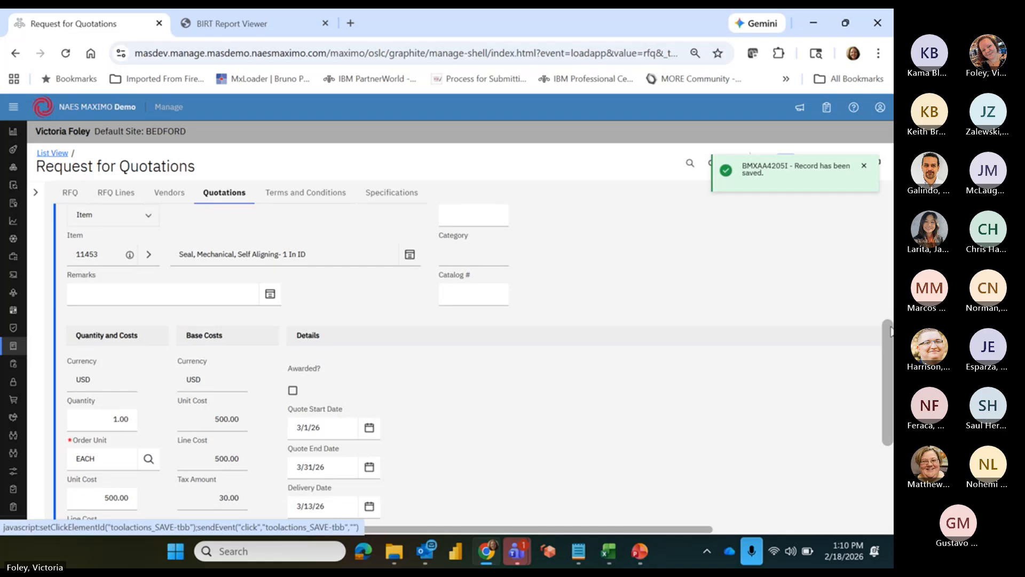
scroll(187, 388, "up", 4)
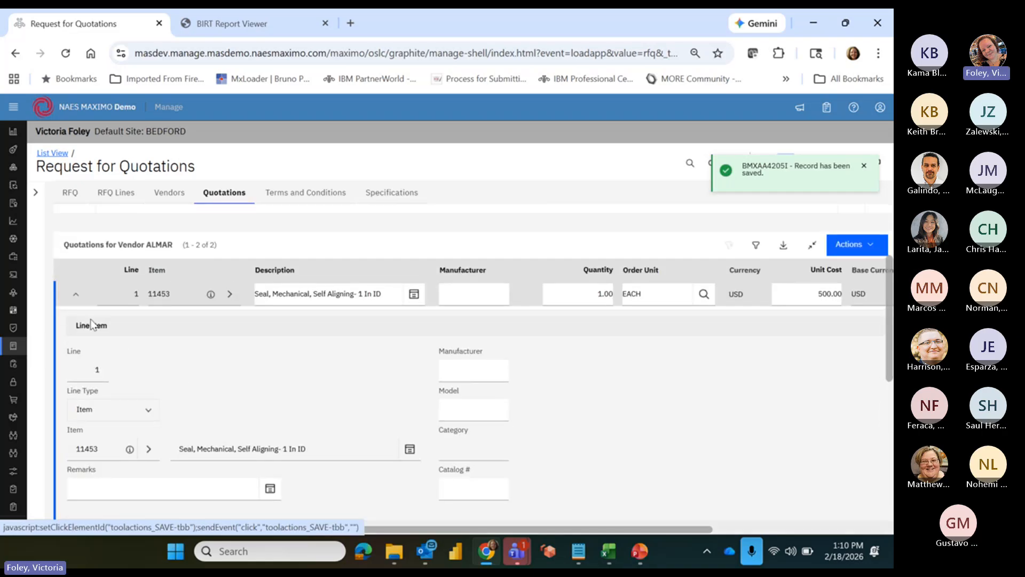
left_click(76, 294)
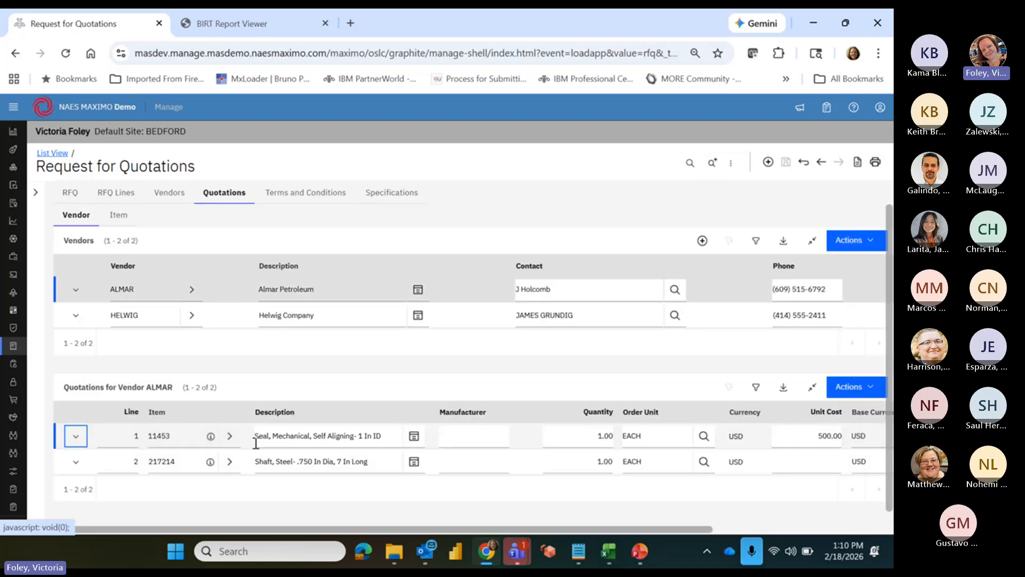
left_click(76, 462)
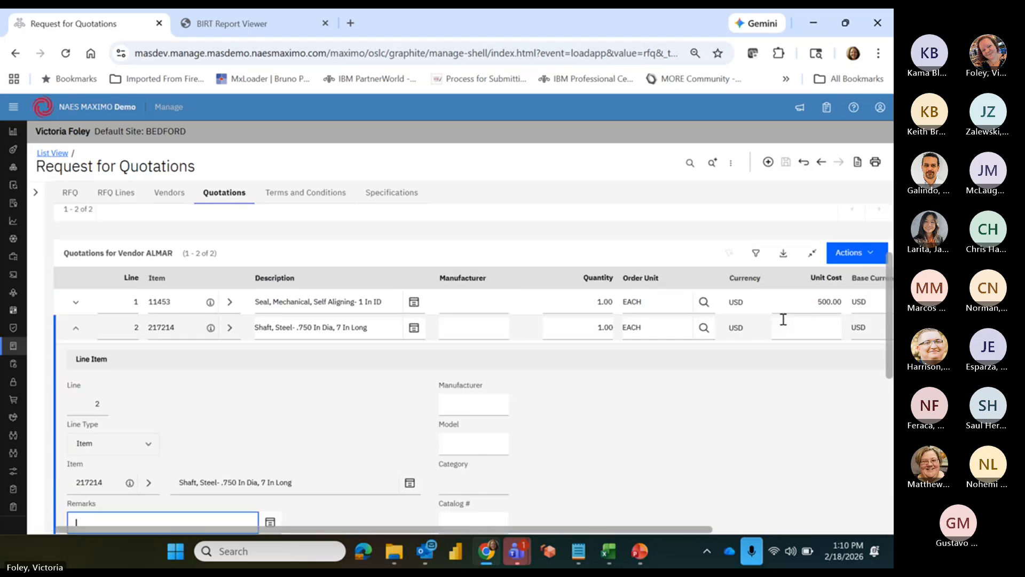
scroll(459, 369, "down", 4)
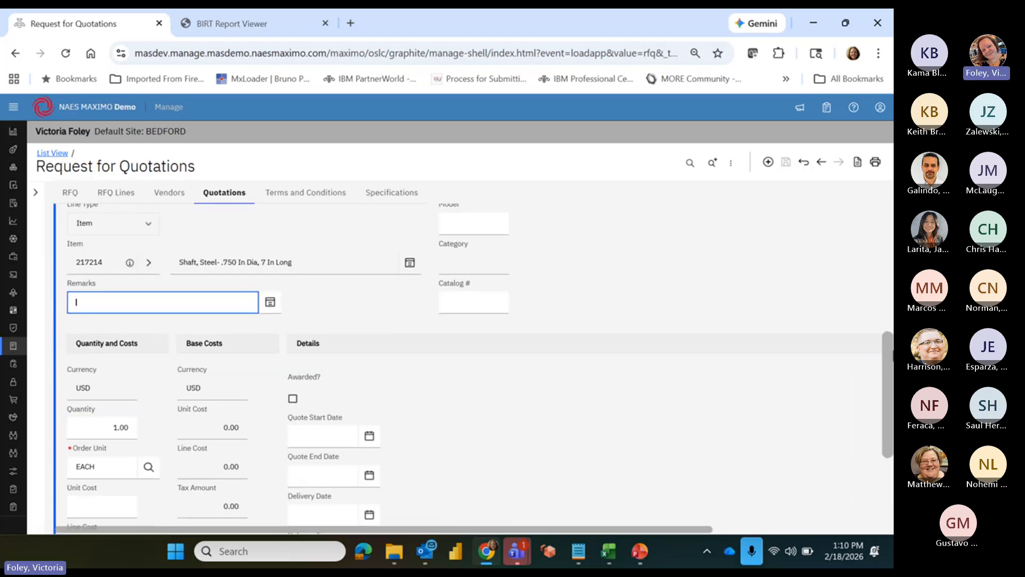
scroll(459, 368, "down", 1)
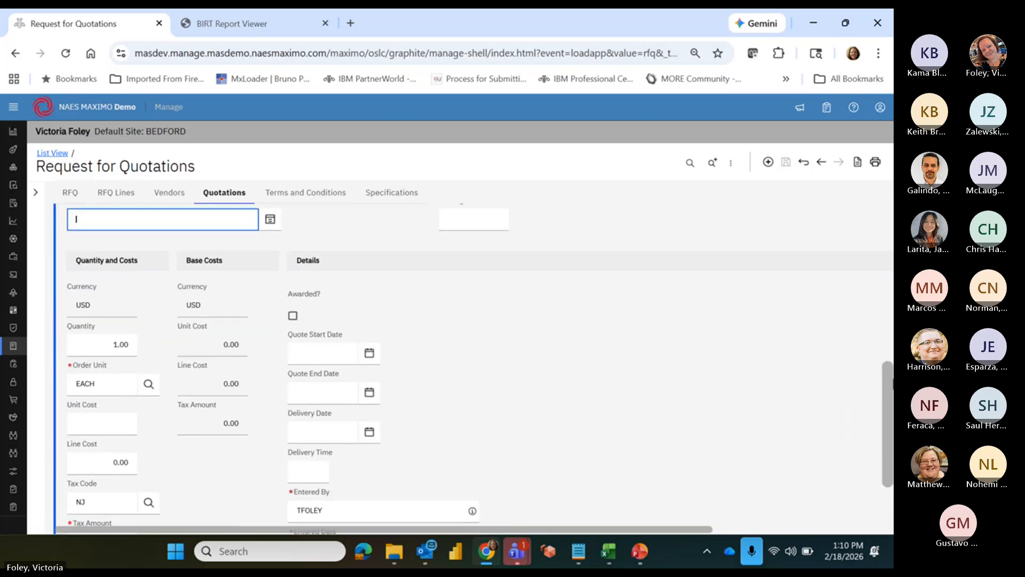
scroll(94, 403, "down", 1)
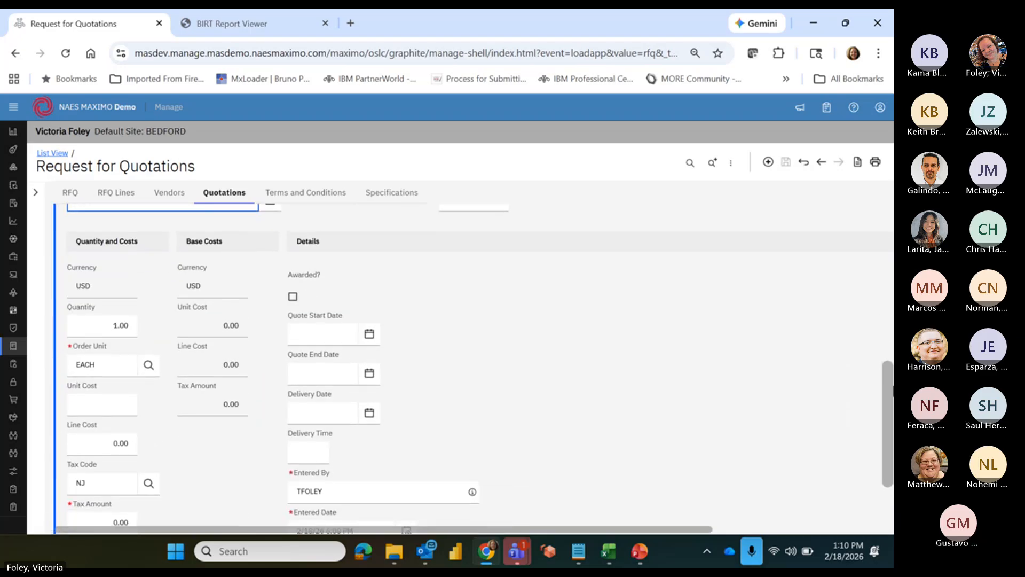
left_click(92, 401)
type("100")
key("Tab")
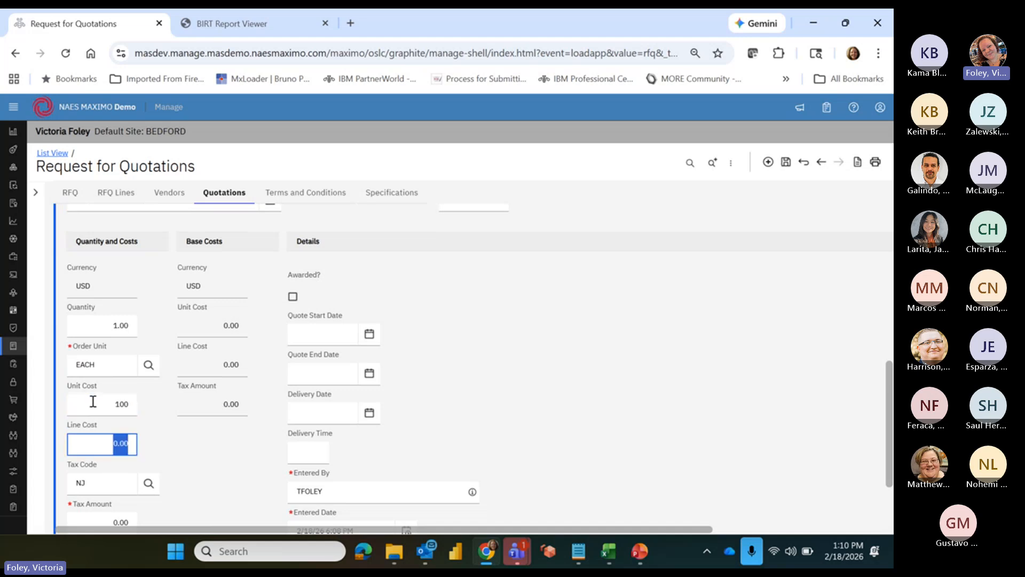
Step: Set the quote start date of ALMAR's quotation line 2 to 3/1/2026 and the end date to 3/31/2026
left_click(369, 334)
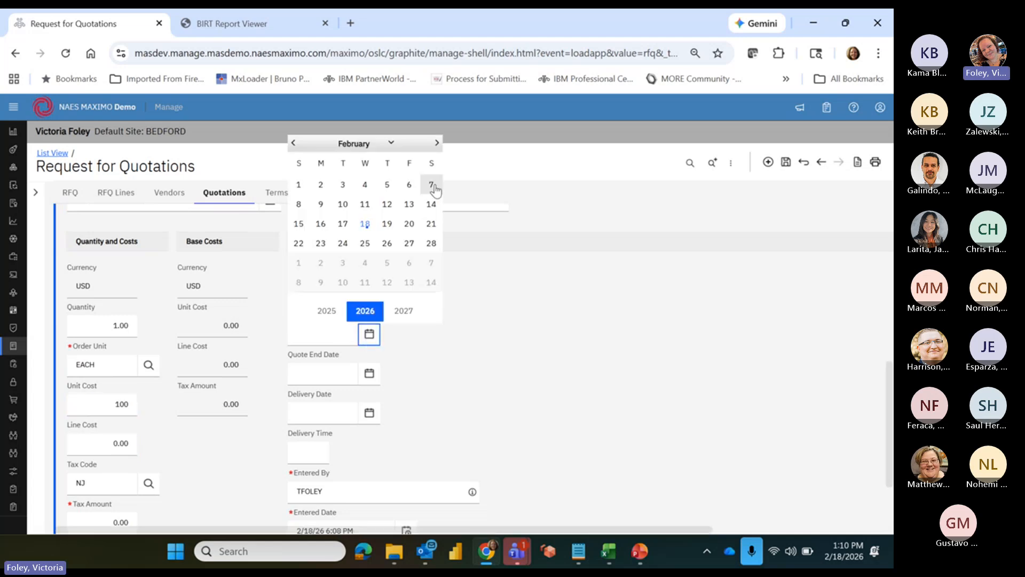
left_click(437, 143)
left_click(299, 184)
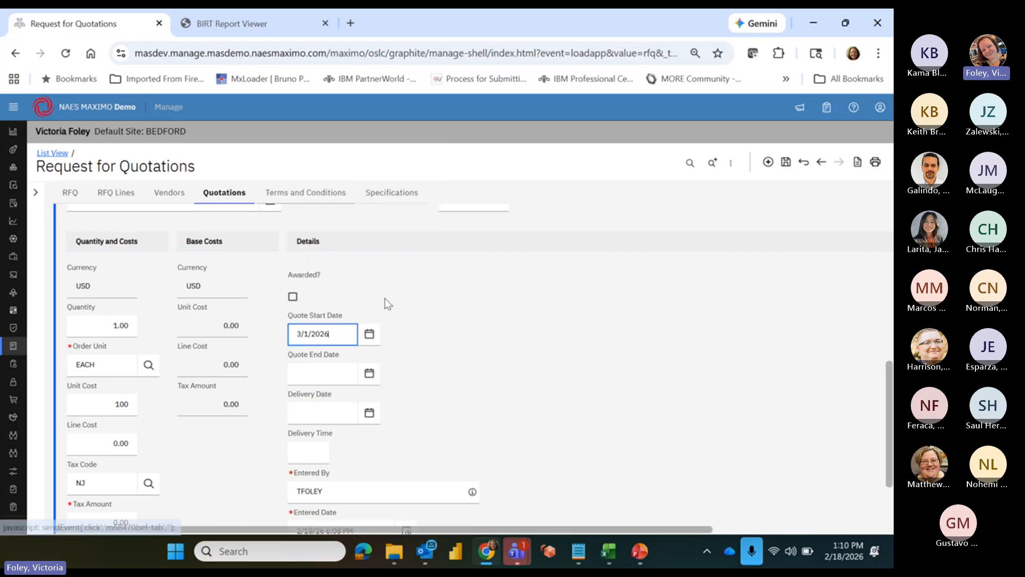
left_click(369, 373)
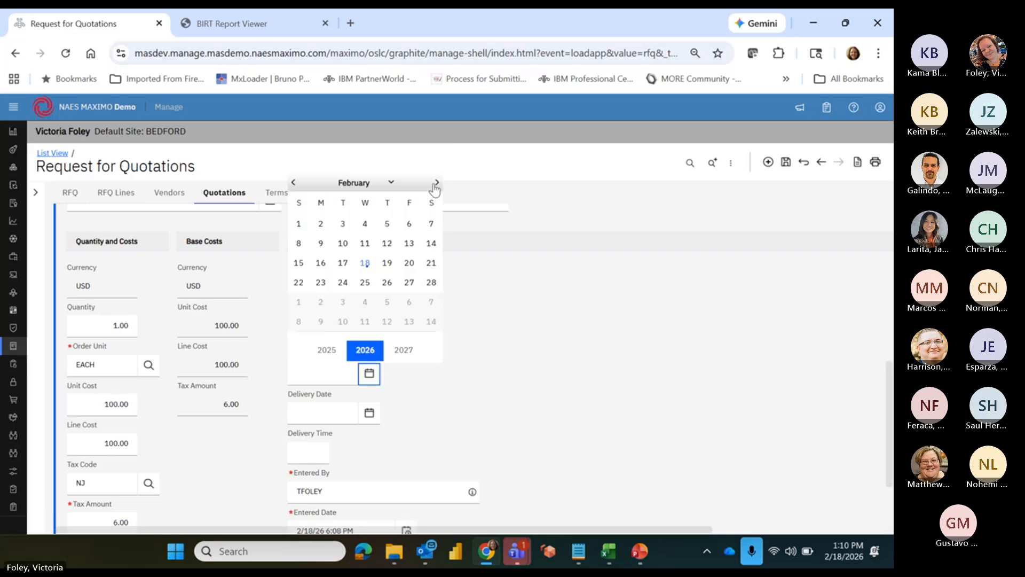
left_click(437, 183)
left_click(343, 301)
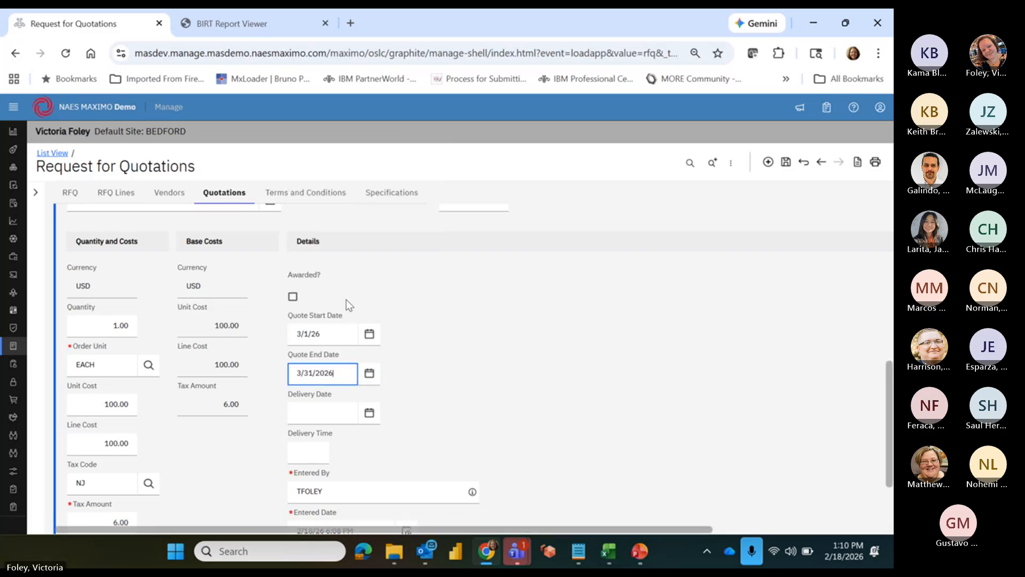
Step: Set the delivery date of ALMAR's quotation line 2 to 3/20/26 and save the RFQ
left_click(369, 413)
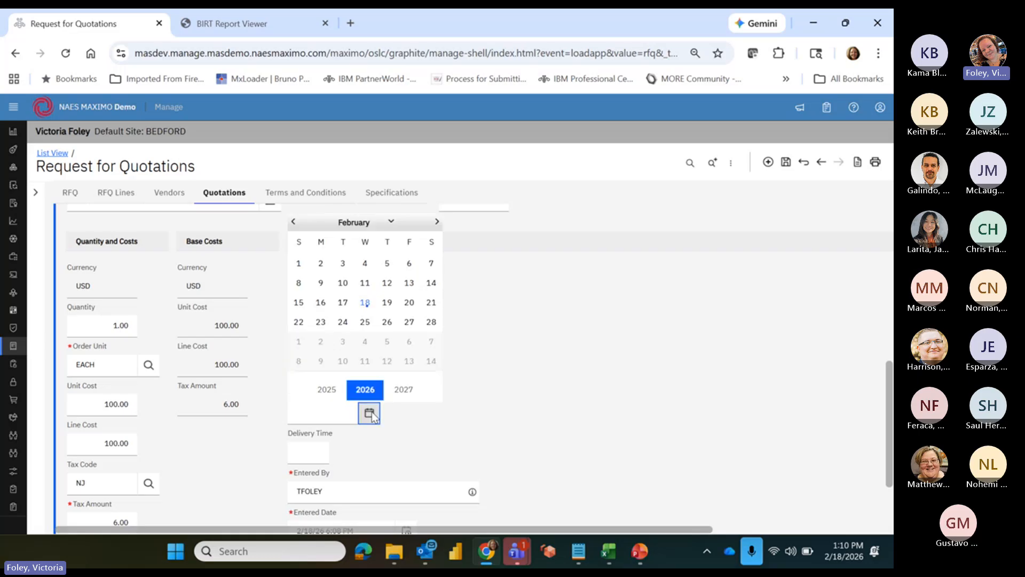
left_click(437, 221)
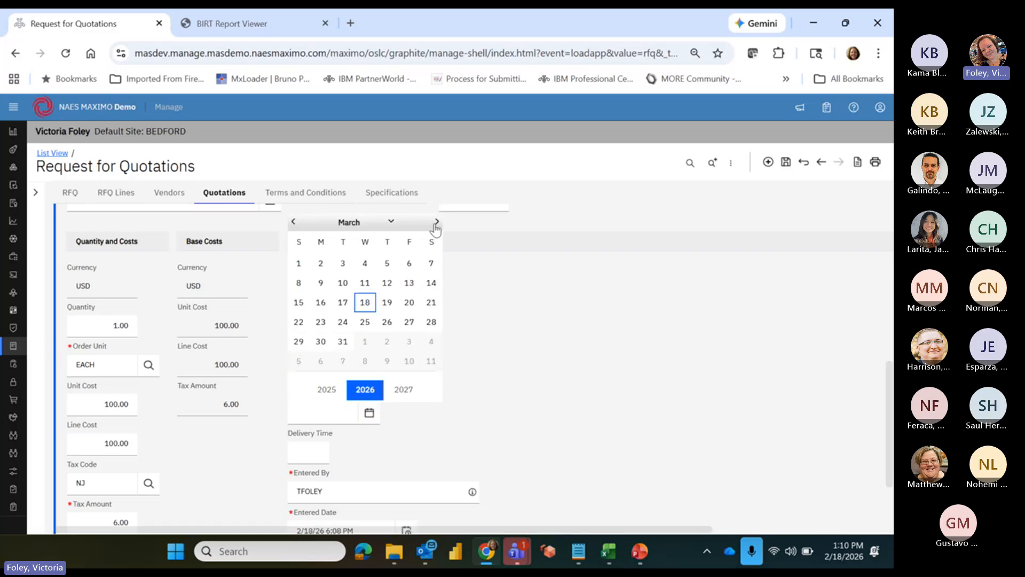
left_click(408, 303)
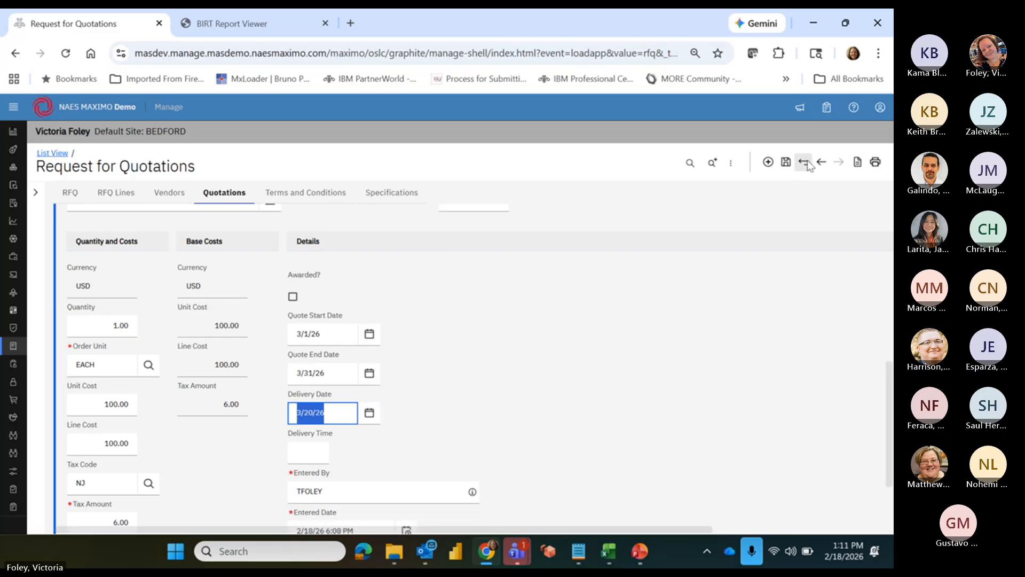
left_click(786, 162)
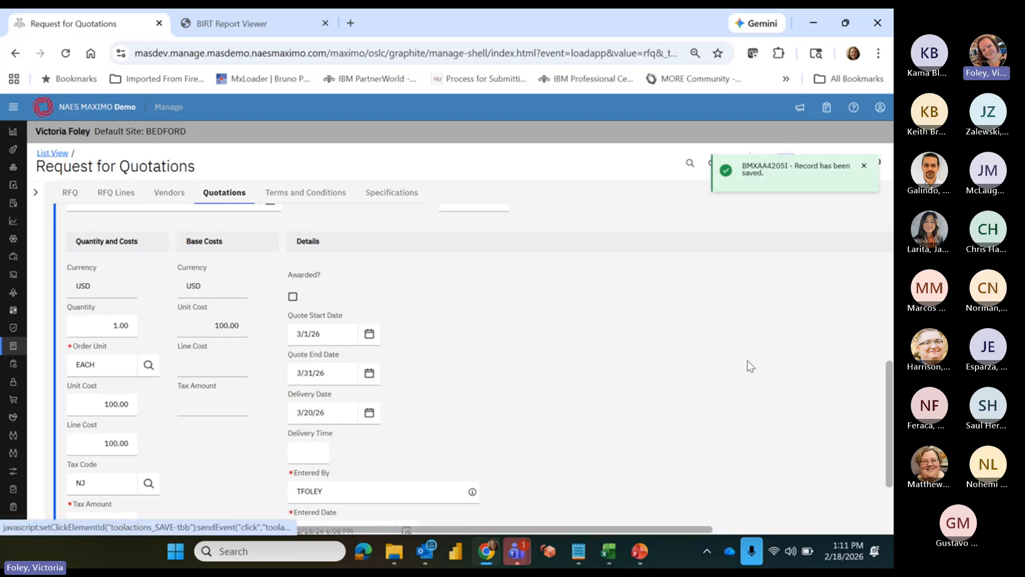
Step: Select vendor HELWIG and add both RFQ lines, the mechanical seal and the steel shaft, to its quotations
left_click_drag(887, 418, 887, 246)
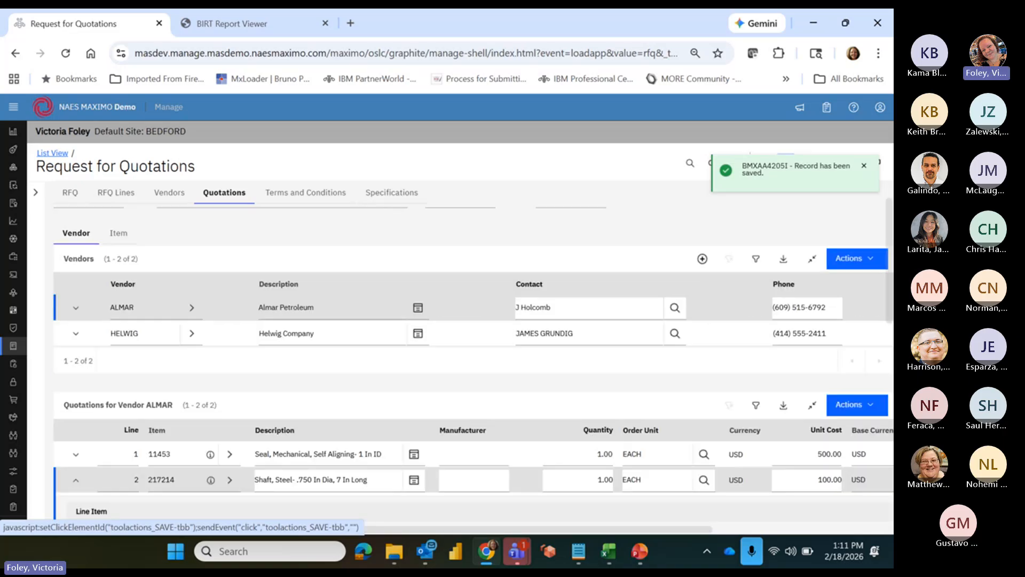
left_click(76, 480)
left_click(134, 333)
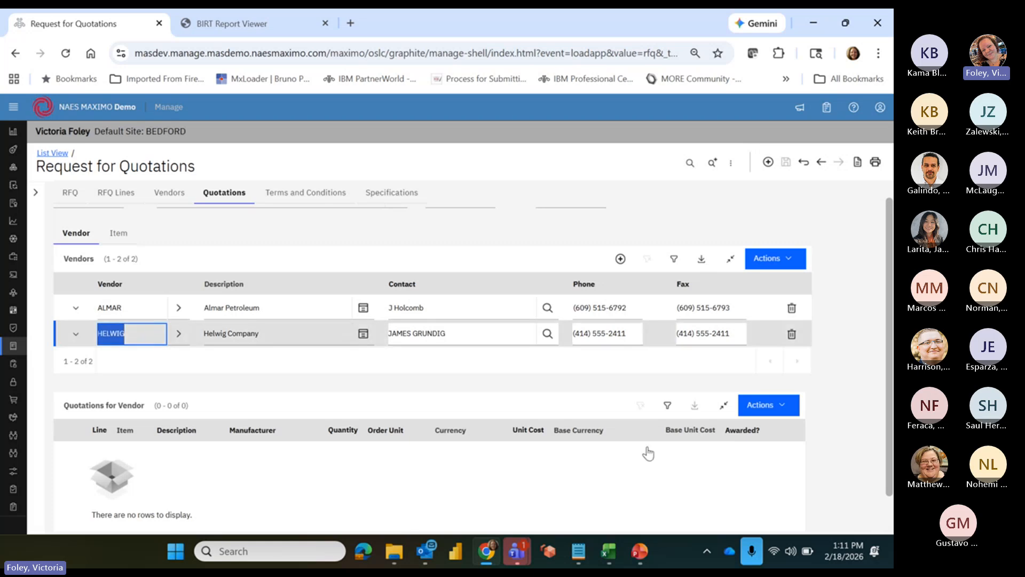
left_click(763, 407)
left_click(766, 427)
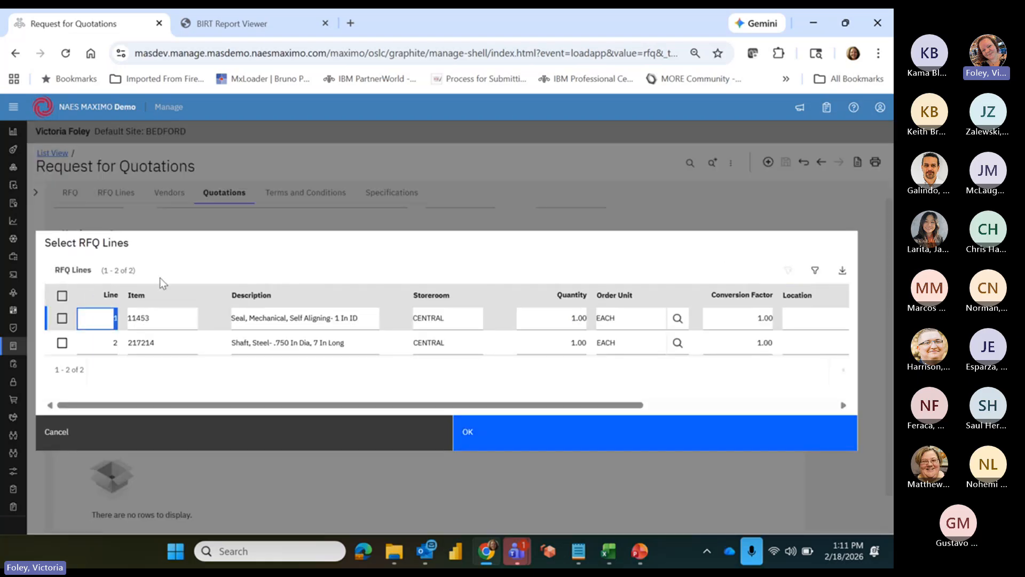
left_click(64, 294)
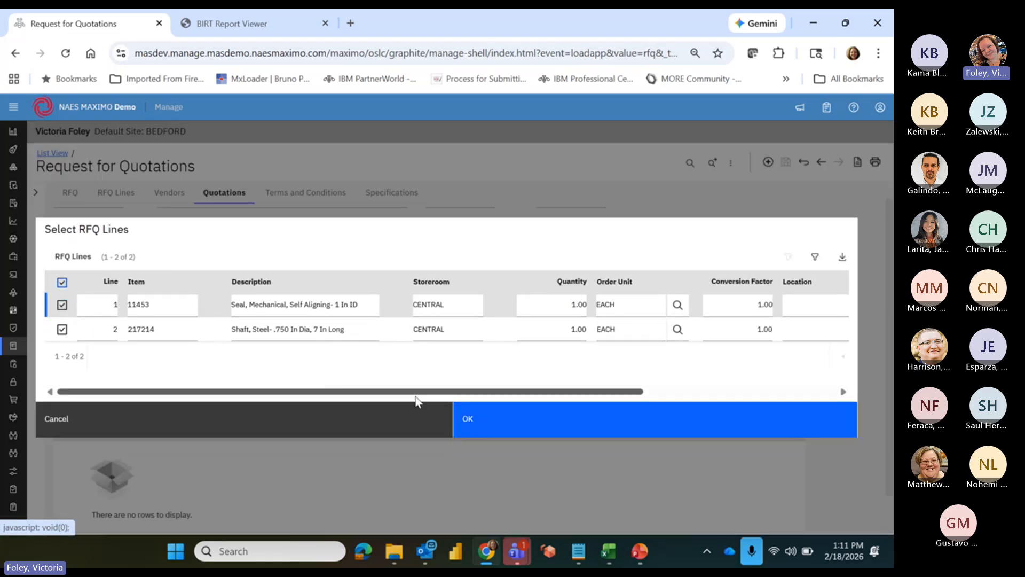
left_click(469, 421)
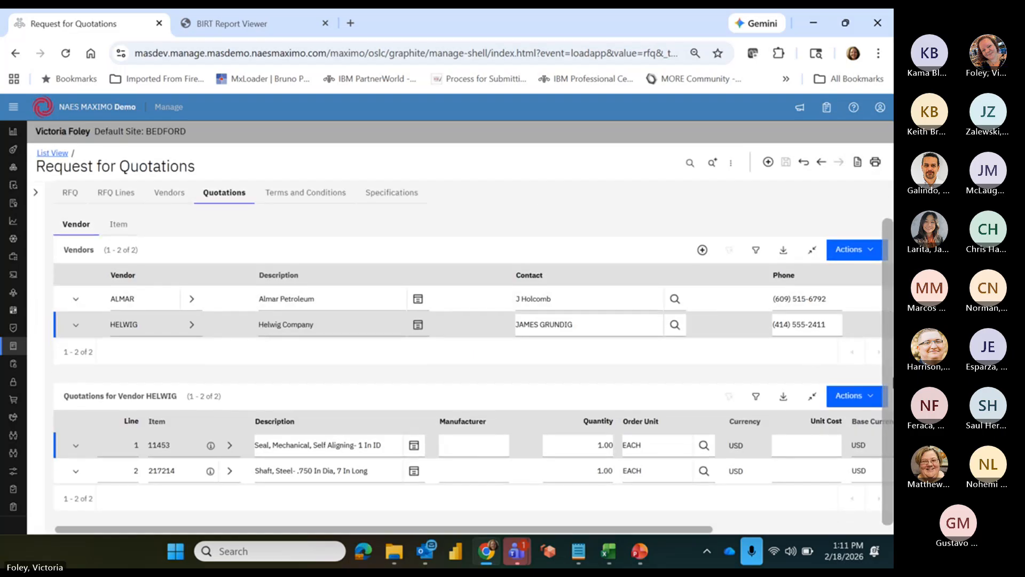
Step: Expand HELWIG's quotation line 1, the mechanical seal, and set its unit cost to 450
left_click(75, 445)
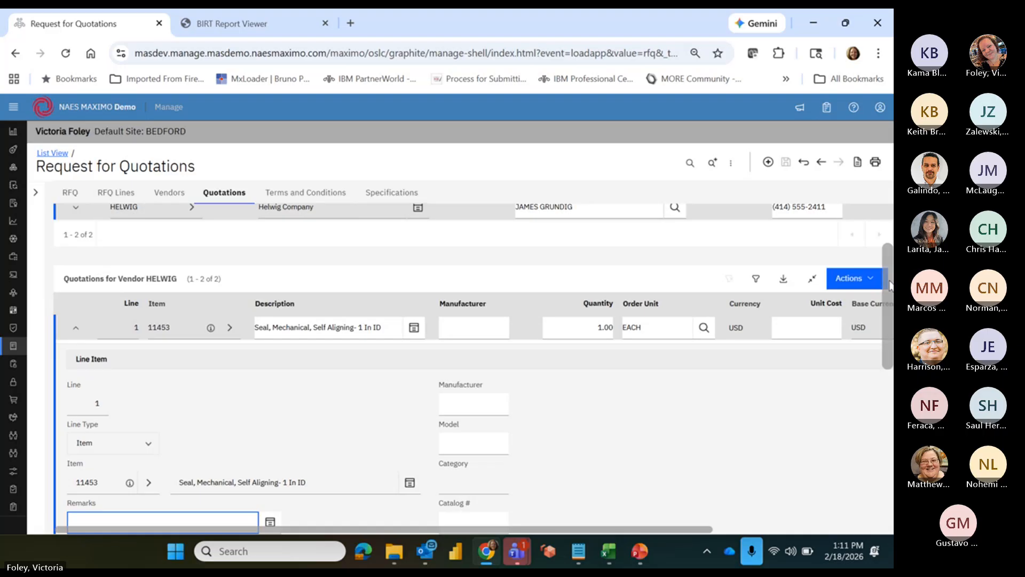
left_click_drag(890, 285, 890, 411)
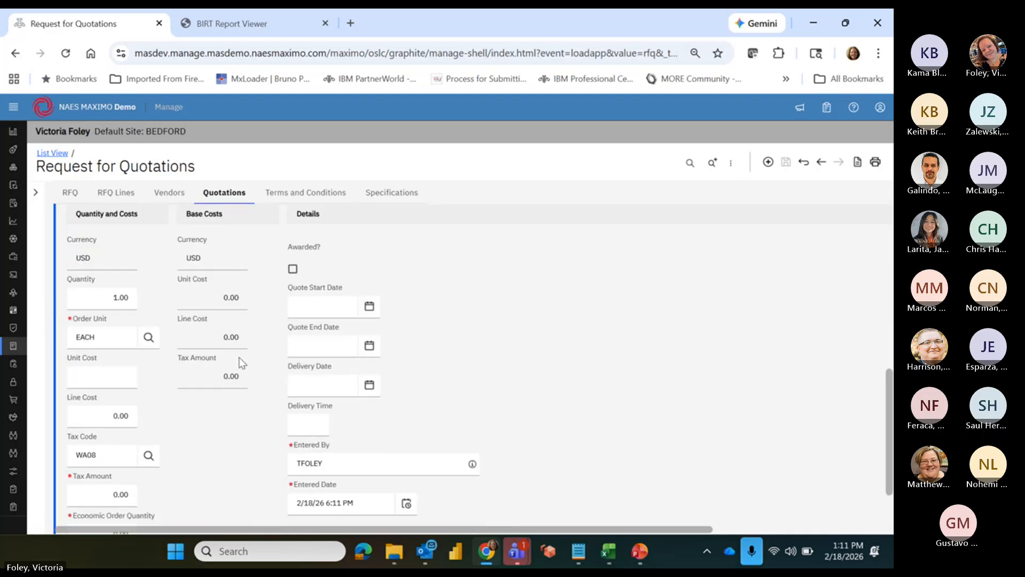
left_click(100, 379)
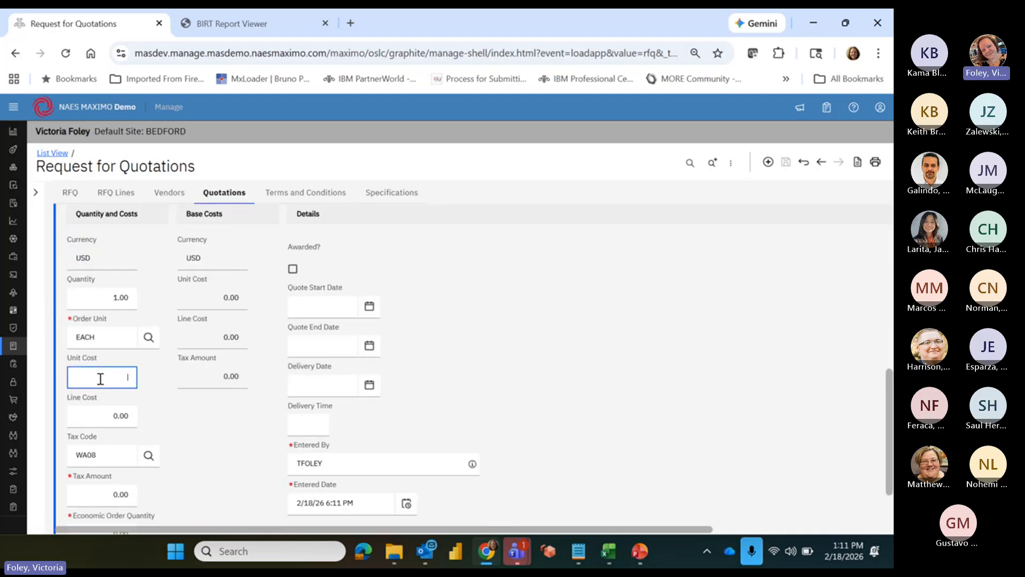
type("450")
key("Tab")
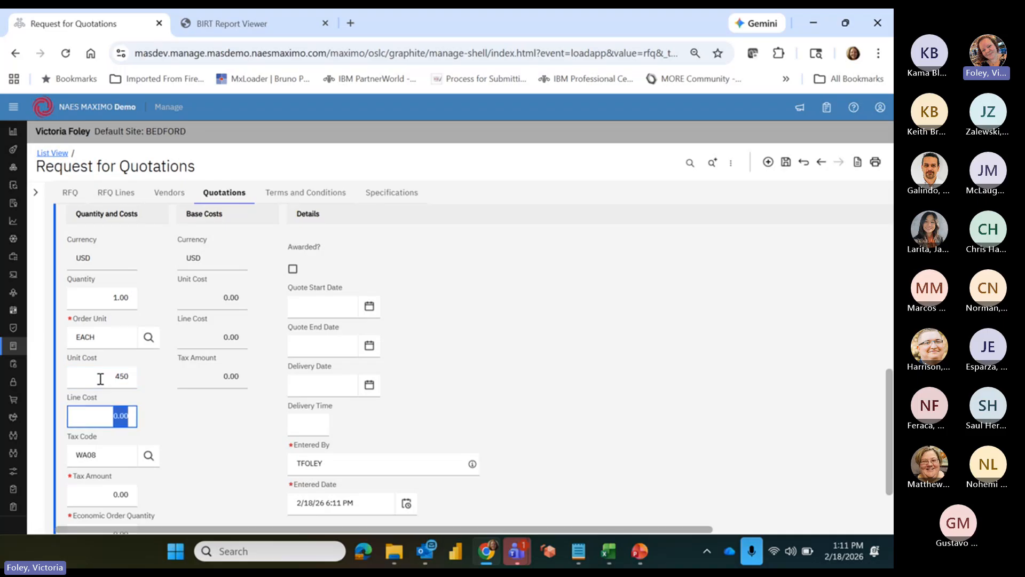
Step: Set the quote start date of HELWIG's quotation line 1 to 3/1/26 and the end date to 3/31/26
left_click(369, 306)
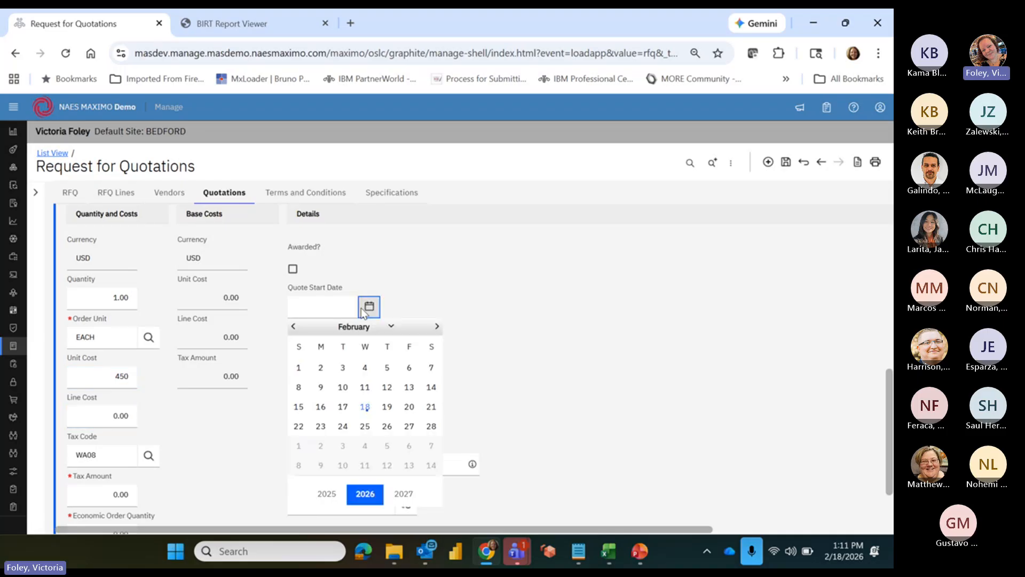
left_click(434, 326)
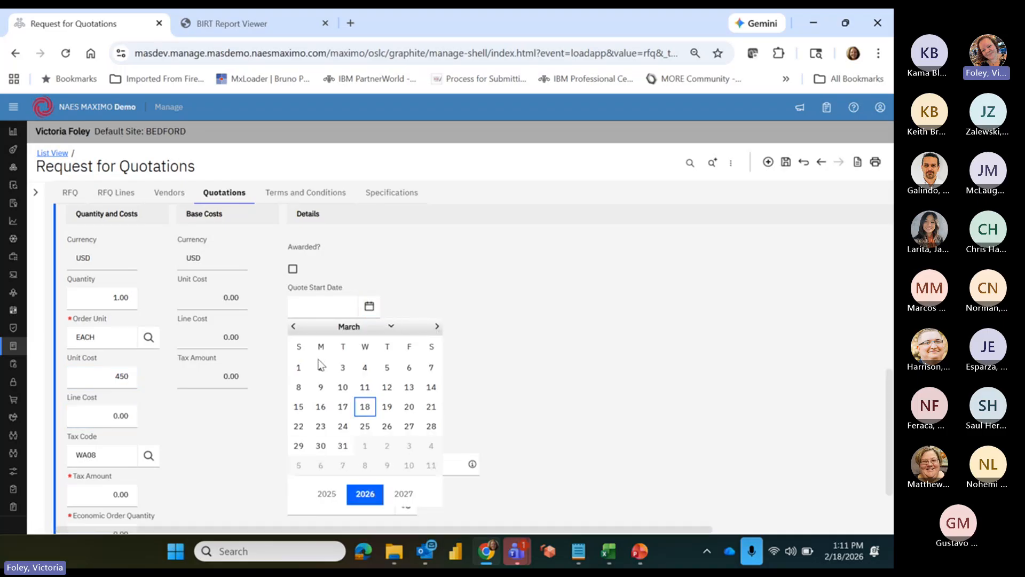
left_click(299, 368)
left_click(369, 345)
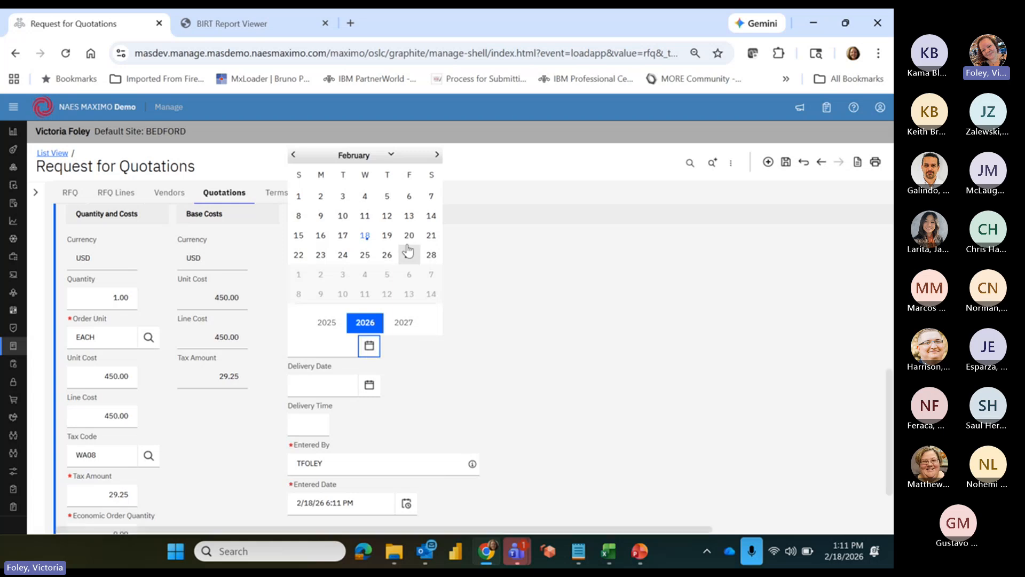
left_click(437, 154)
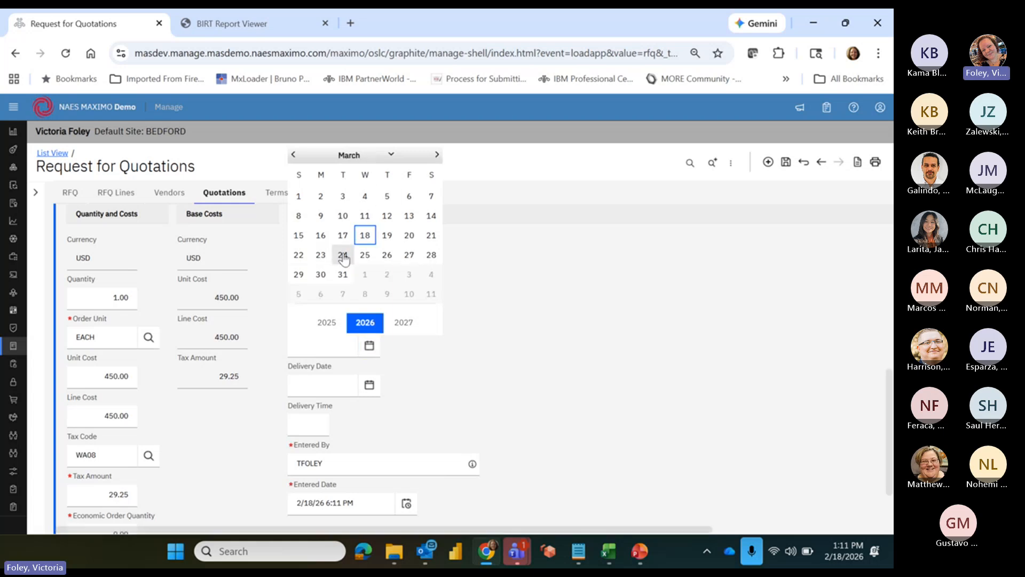
left_click(343, 272)
Step: Set the delivery date of HELWIG's quotation line 1 to 3/27/26
left_click(369, 385)
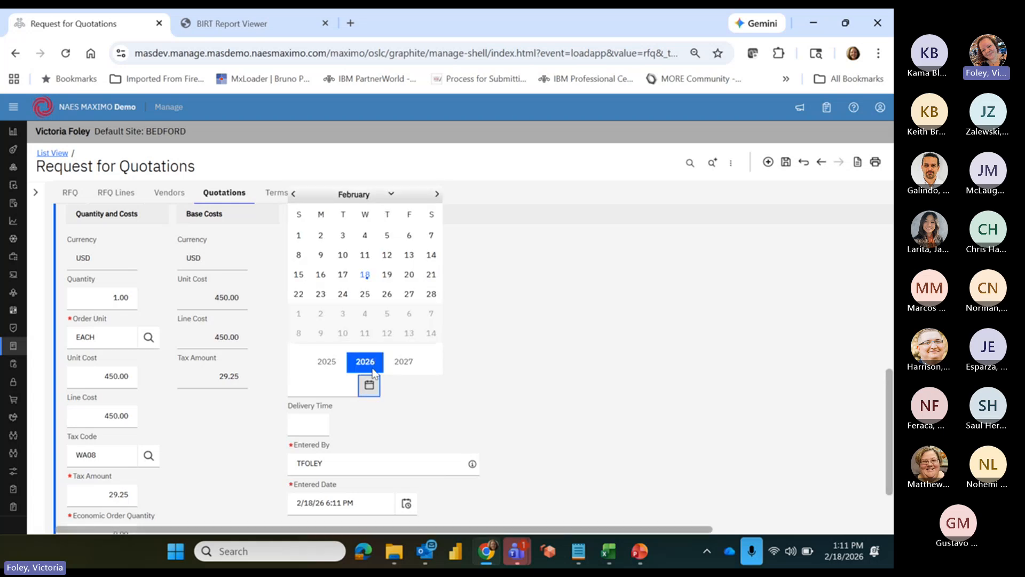
left_click(437, 194)
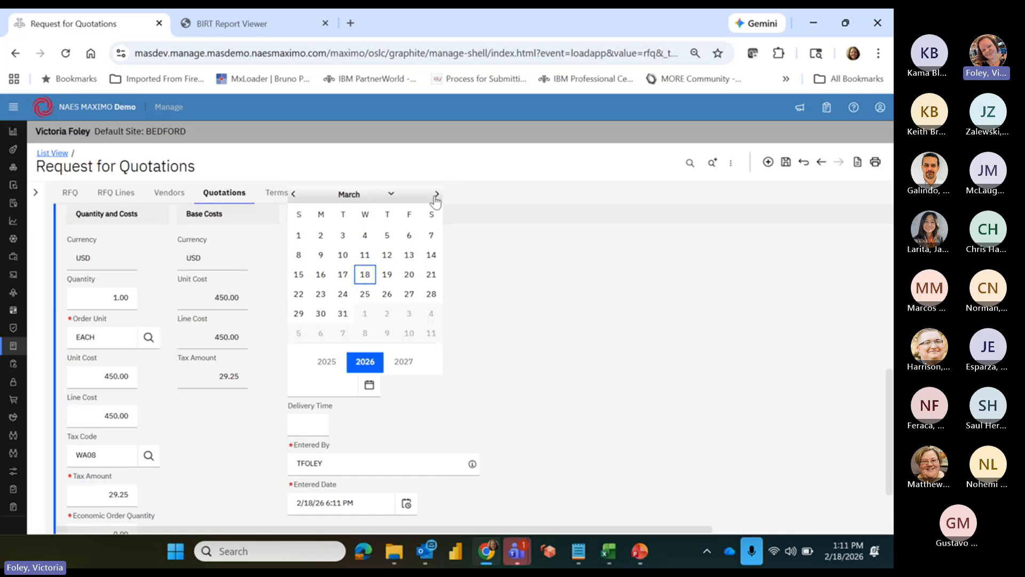
left_click(408, 294)
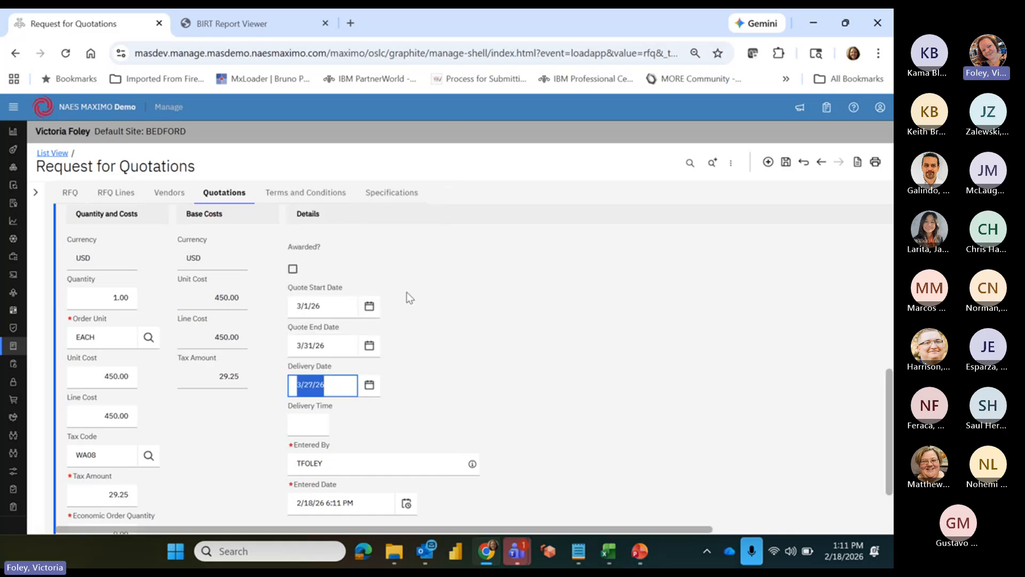
Step: Expand HELWIG's quotation line 2, the steel shaft, and set its quote start date to 3/1/26 and end date to 3/31/26
scroll(796, 395, "up", 8)
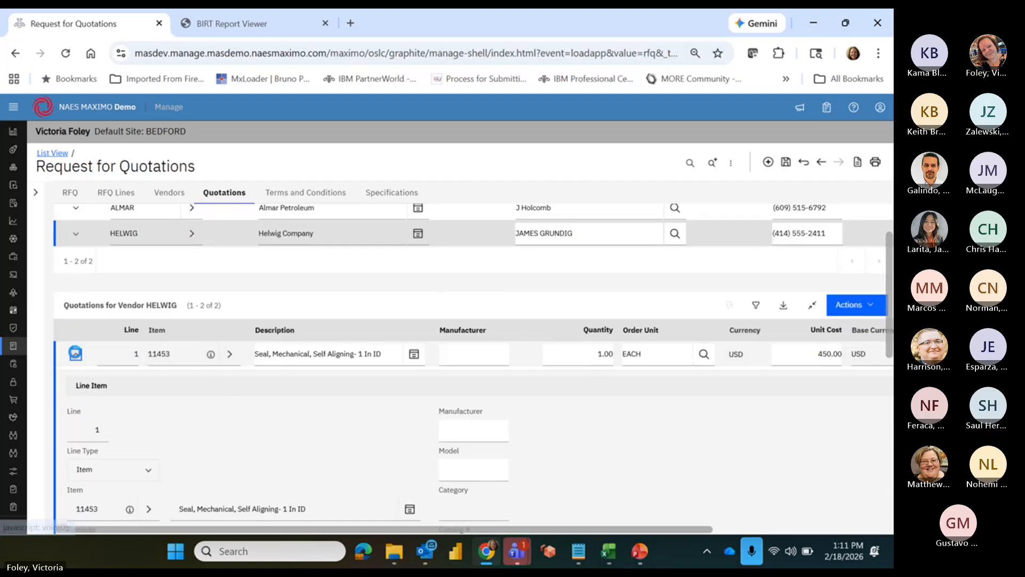
left_click(78, 356)
left_click(75, 462)
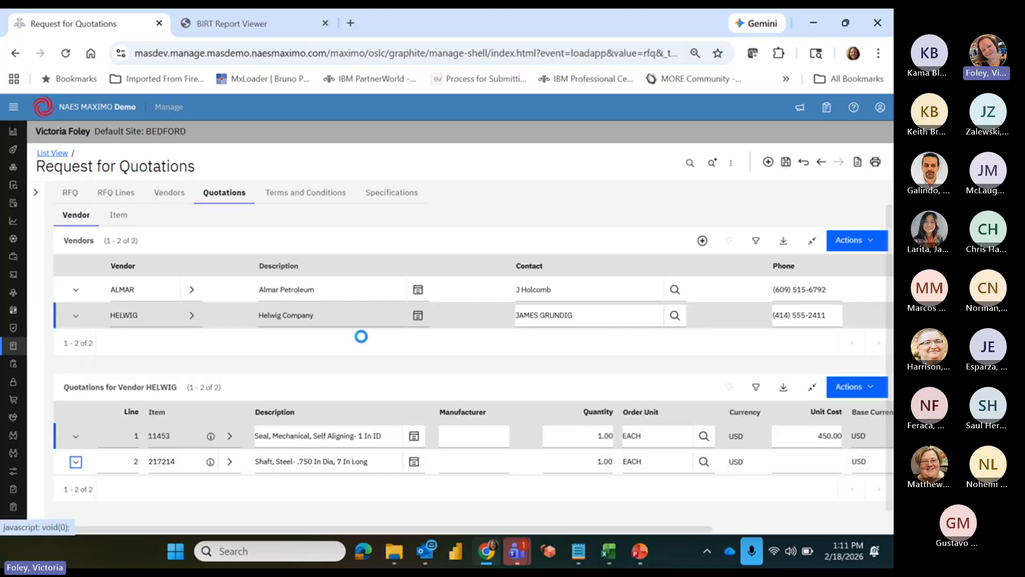
scroll(531, 316, "down", 6)
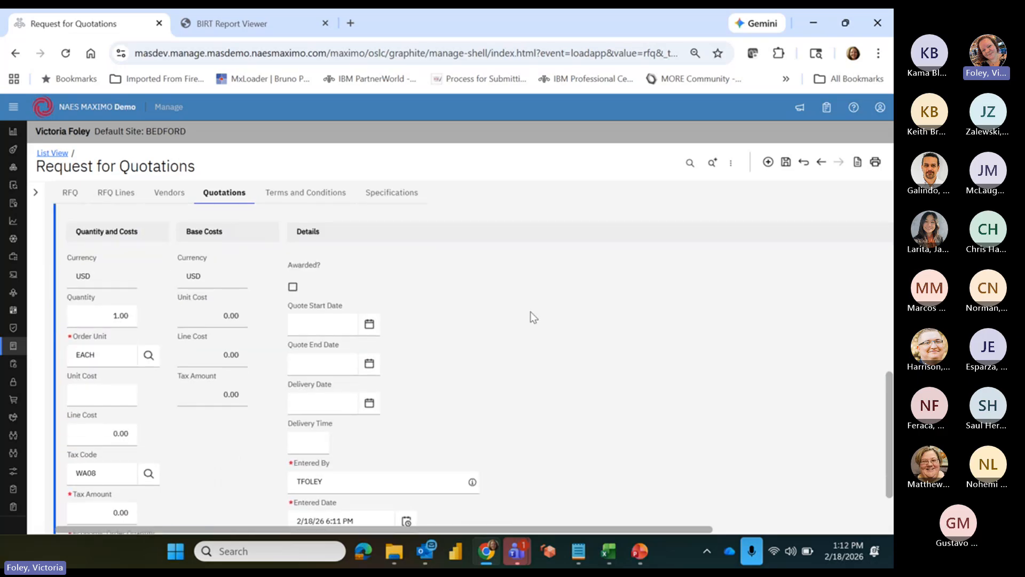
left_click(369, 324)
left_click(437, 344)
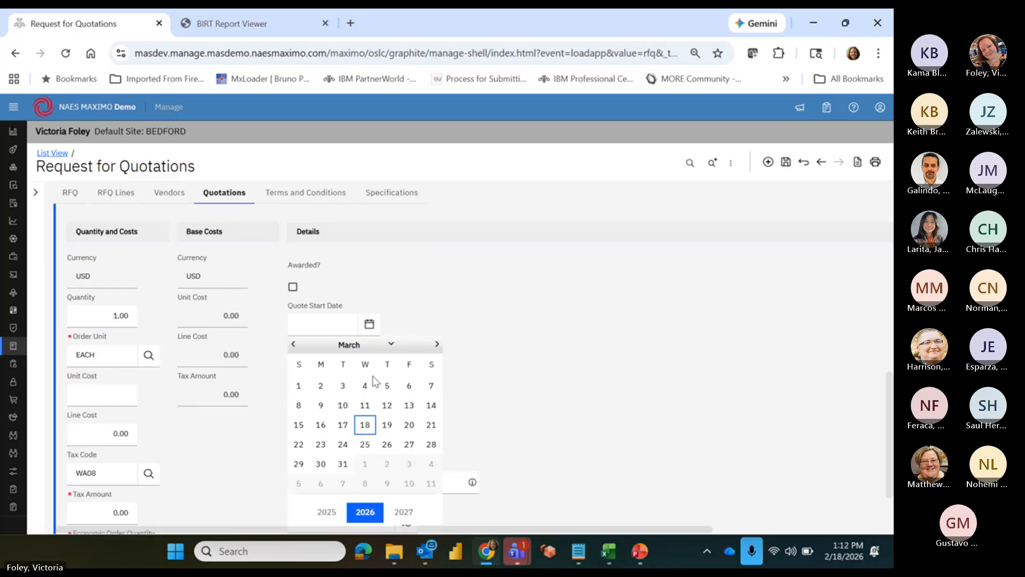
left_click(299, 386)
left_click(369, 363)
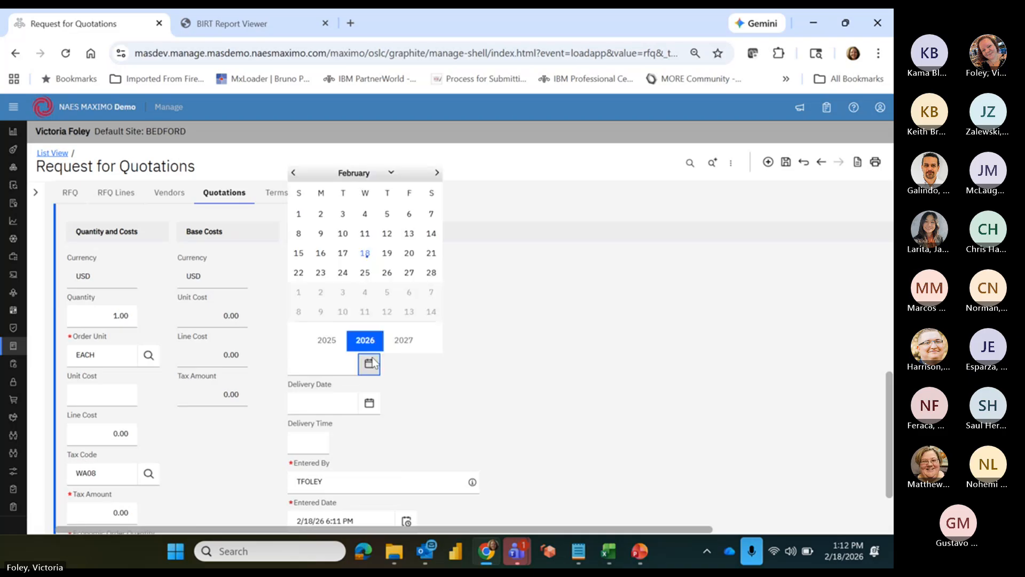
left_click(437, 173)
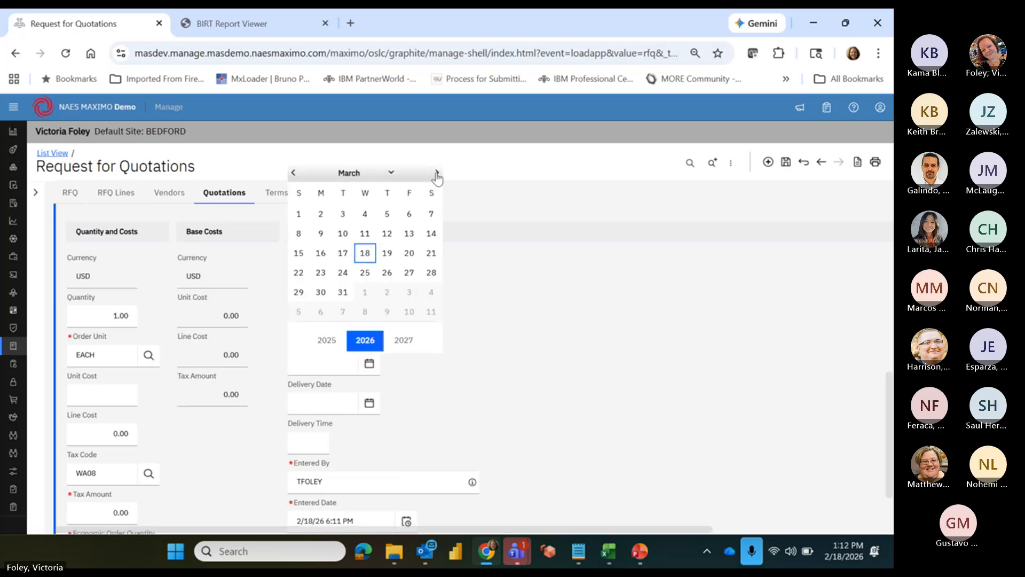
left_click(343, 274)
Step: Set the delivery date of HELWIG's quotation line 2 to 3/13/26
left_click(369, 404)
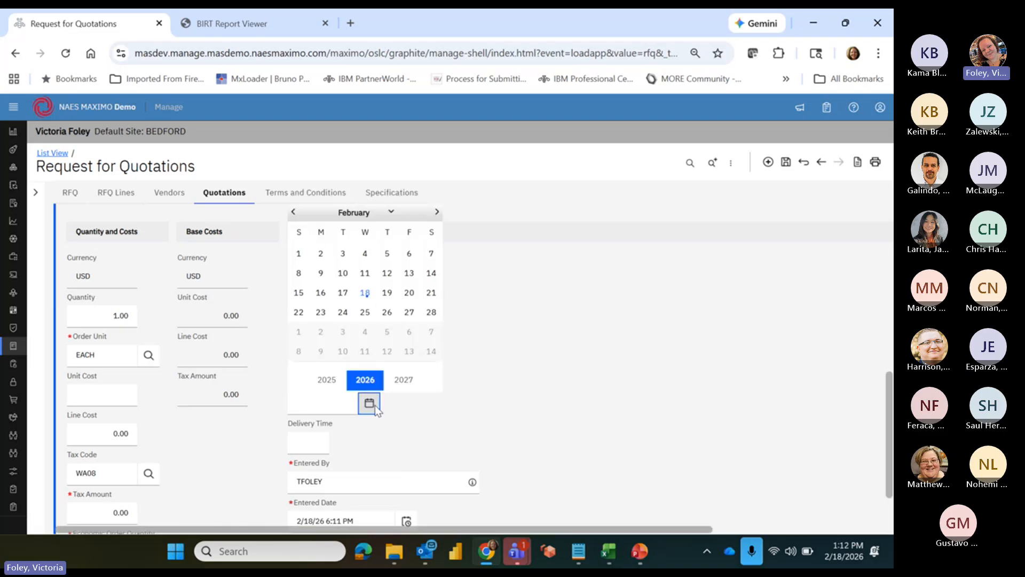
left_click(437, 211)
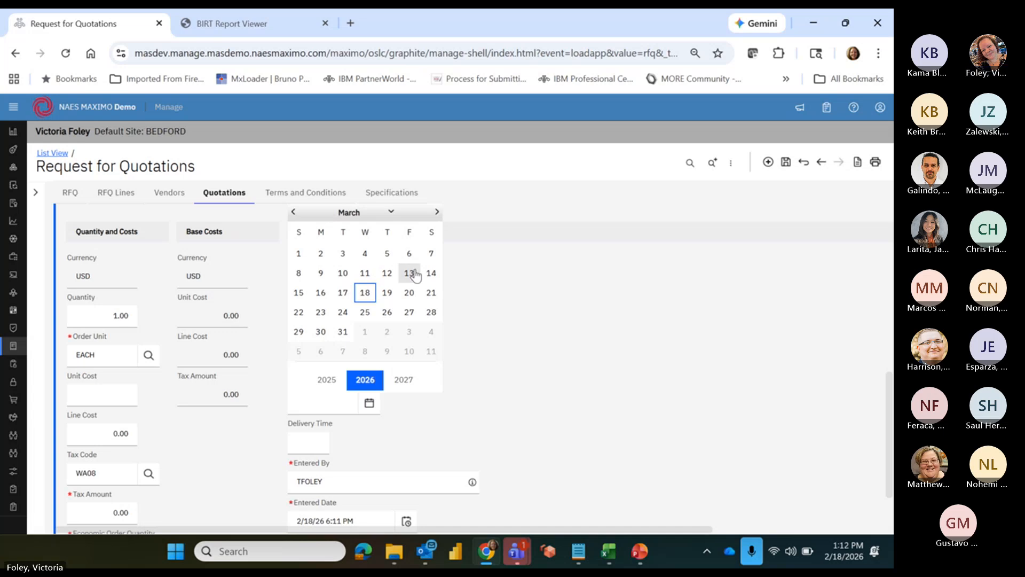
left_click(410, 274)
Step: Set the unit cost of HELWIG's steel shaft quotation to 100, save the RFQ and collapse the line details
left_click(93, 400)
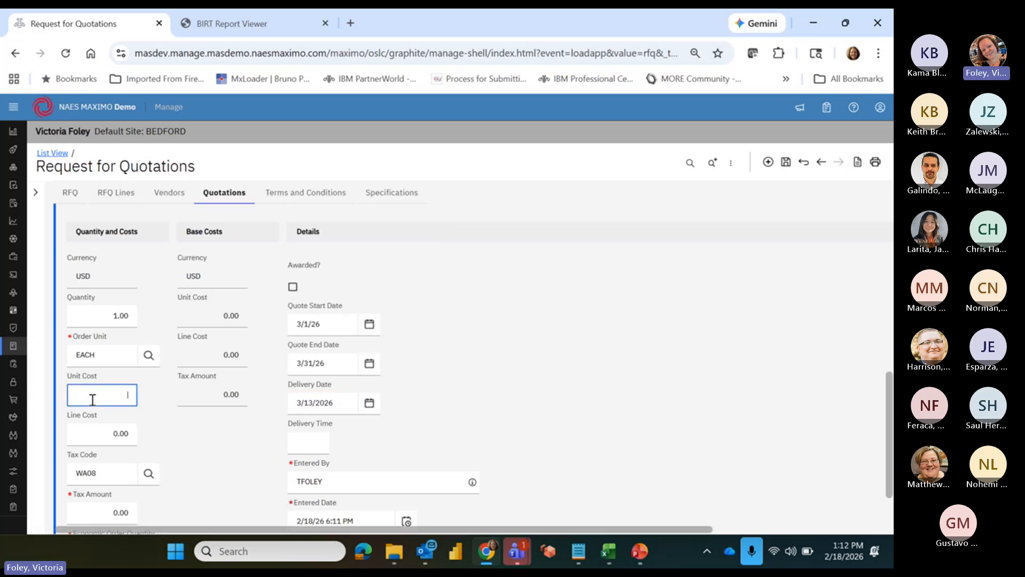
key("Tab")
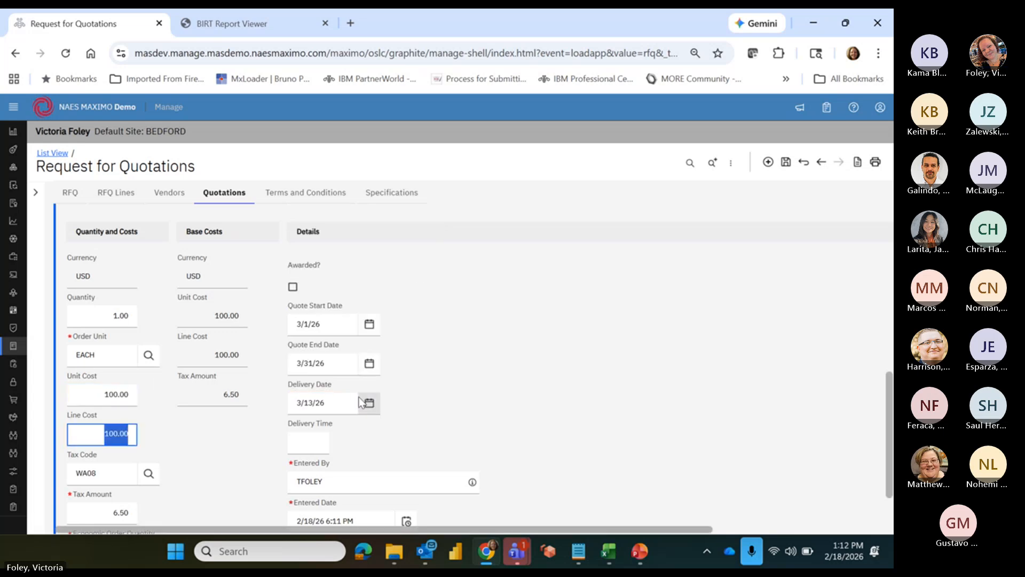
left_click(785, 161)
left_click_drag(888, 398, 891, 288)
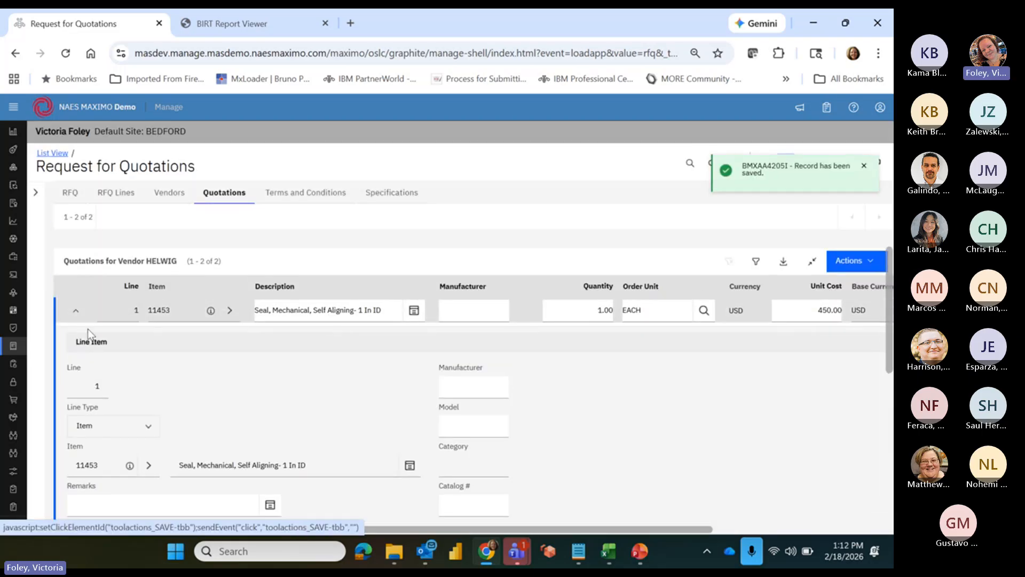
left_click(74, 309)
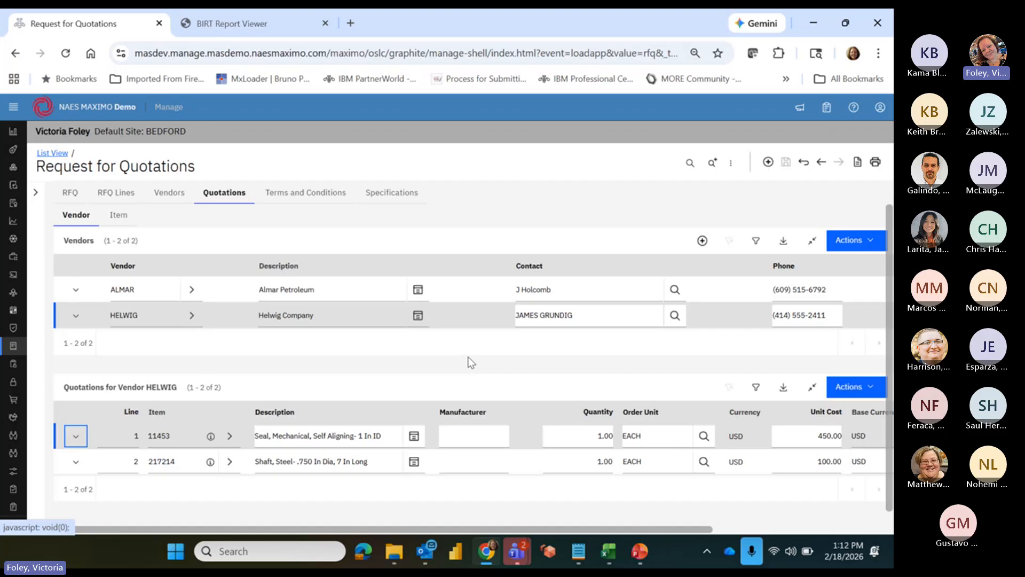
Step: Select vendor ALMAR and award all of its quotation lines
left_click(351, 290)
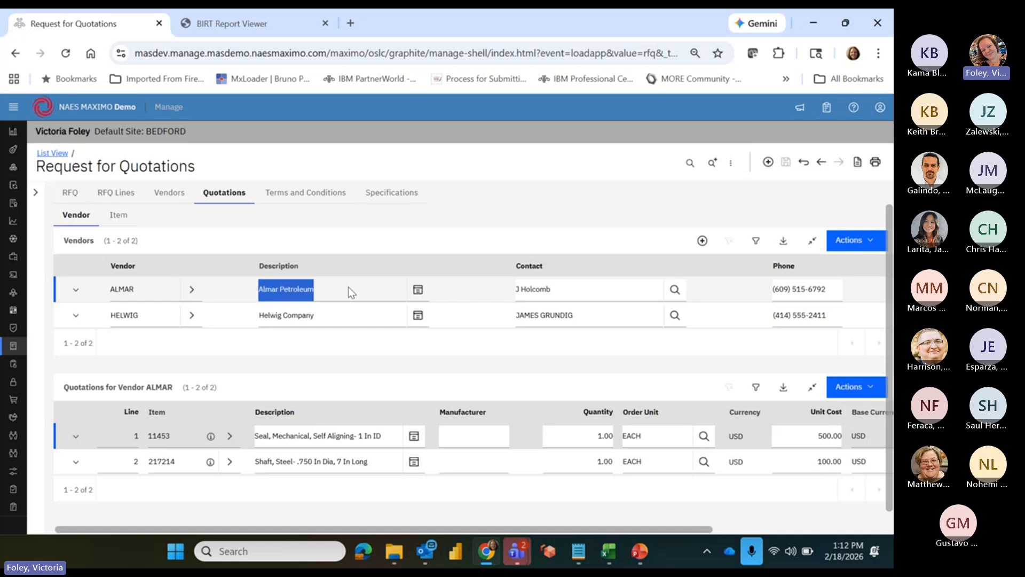
left_click(139, 298)
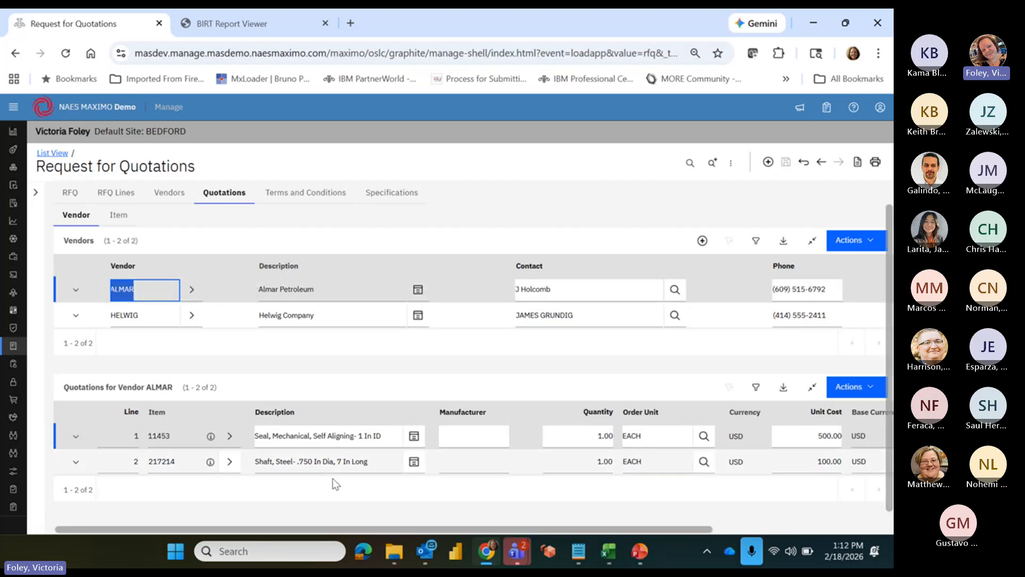
left_click_drag(318, 534, 501, 547)
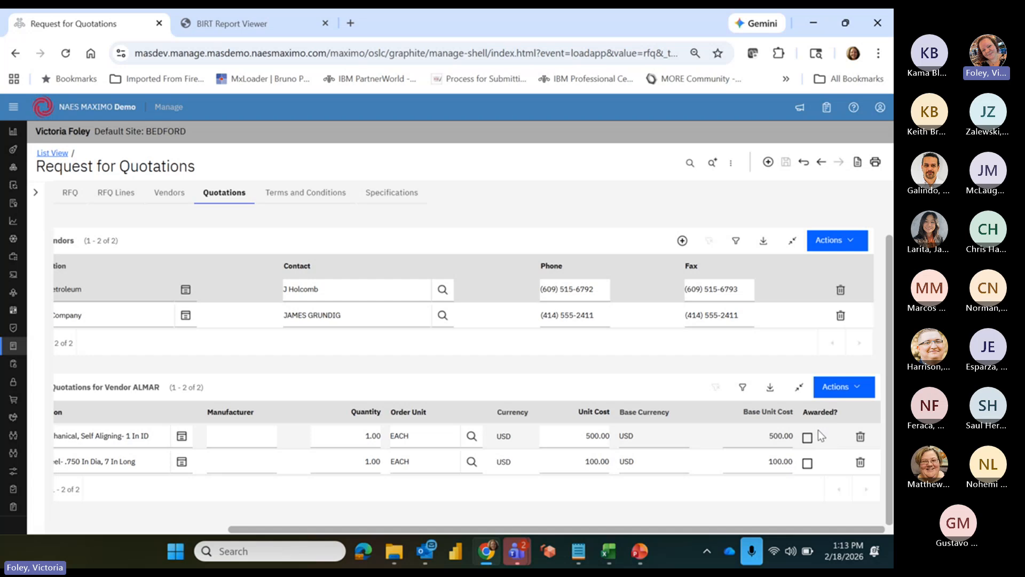
left_click(853, 392)
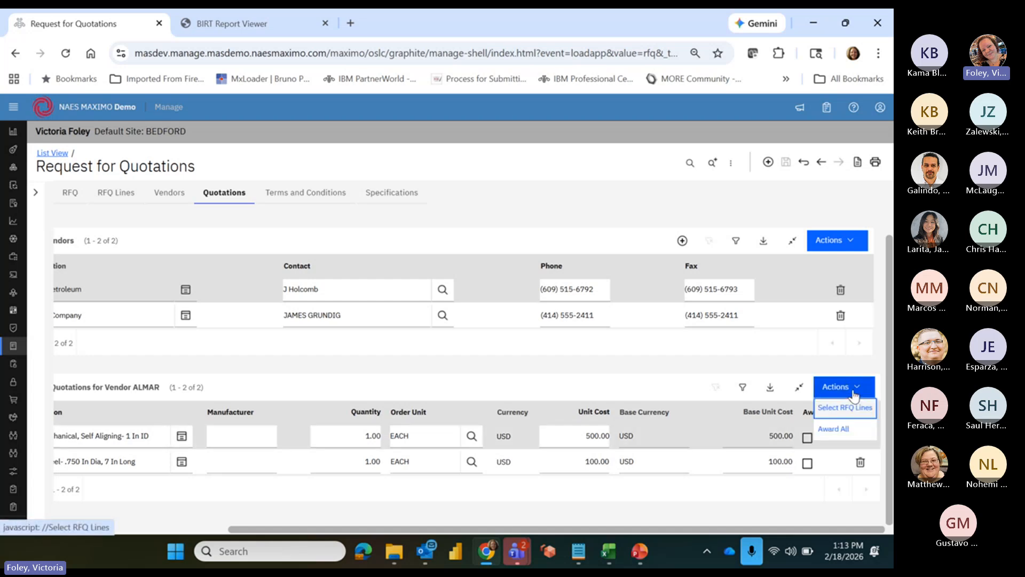
left_click(833, 429)
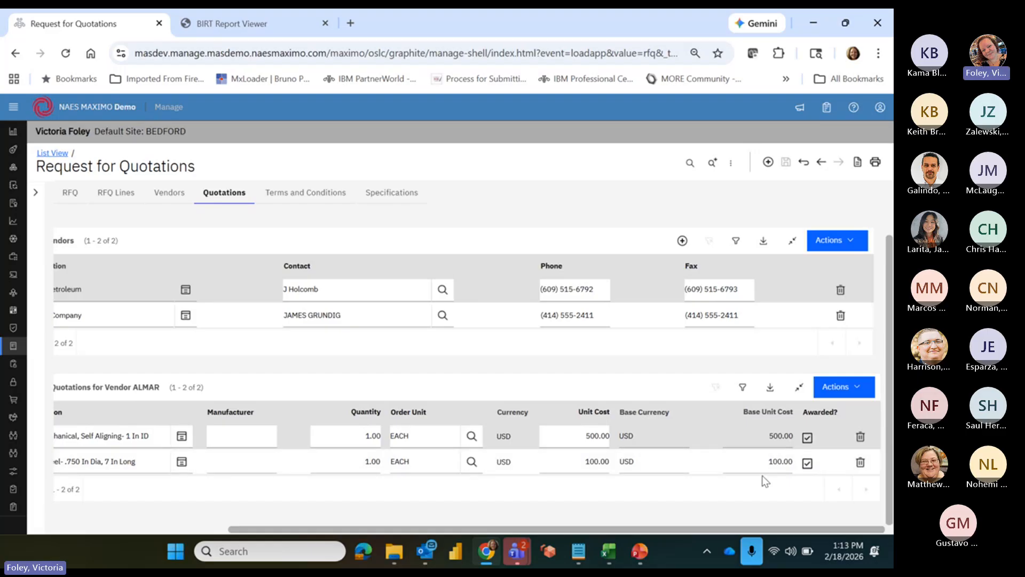
left_click_drag(636, 529, 462, 529)
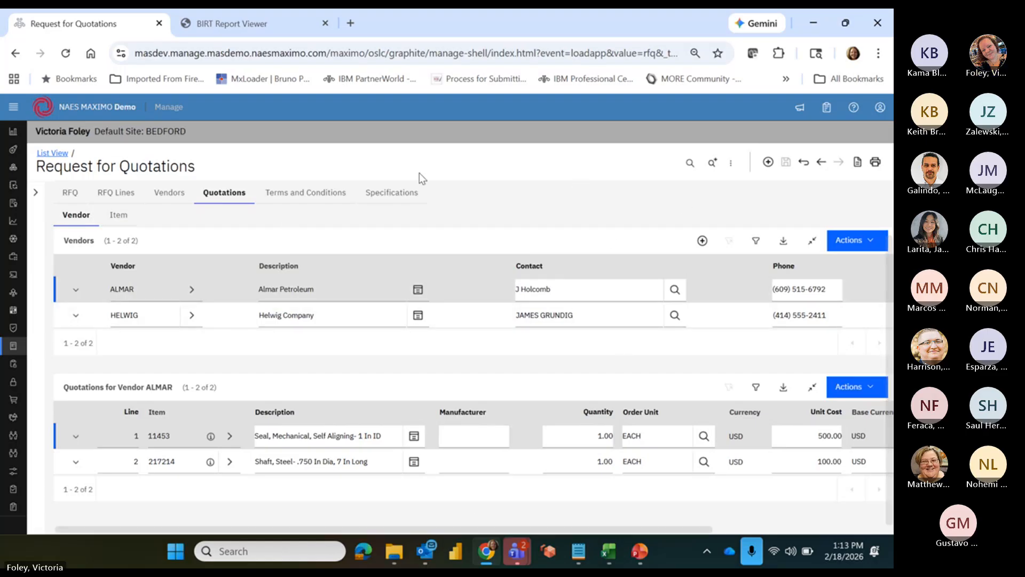
left_click(75, 195)
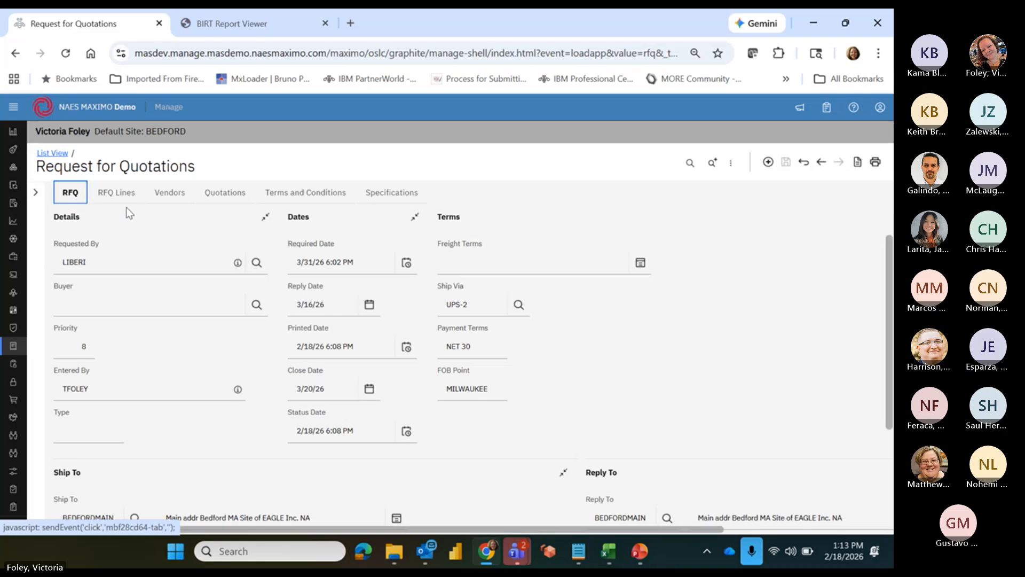
left_click(212, 191)
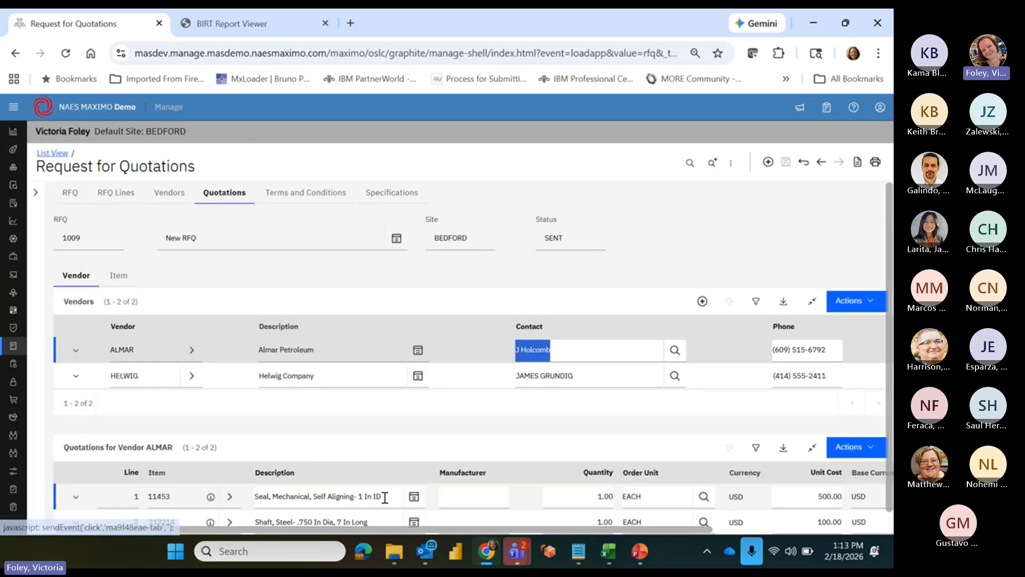
left_click_drag(413, 532, 579, 518)
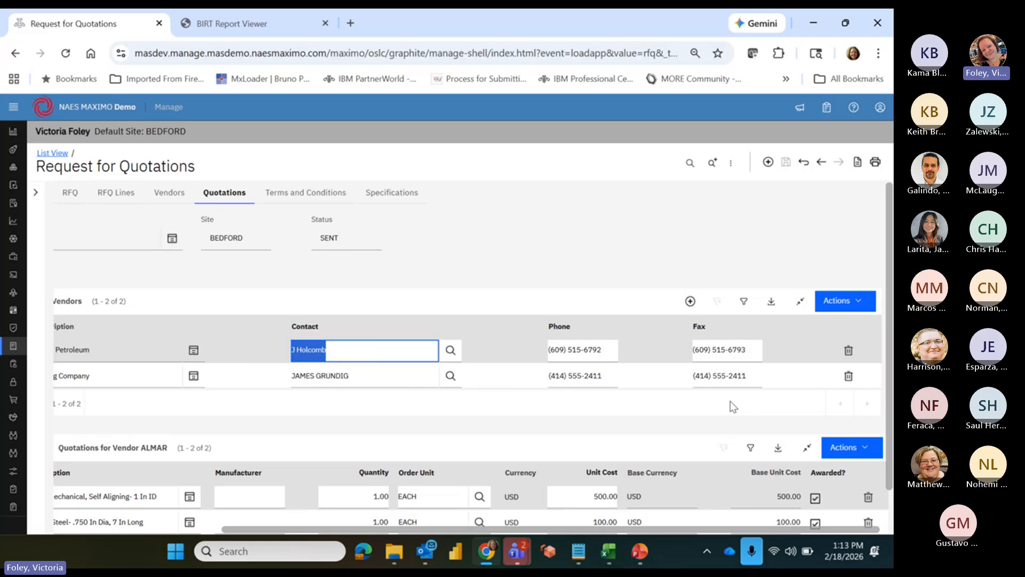
left_click_drag(576, 531, 348, 563)
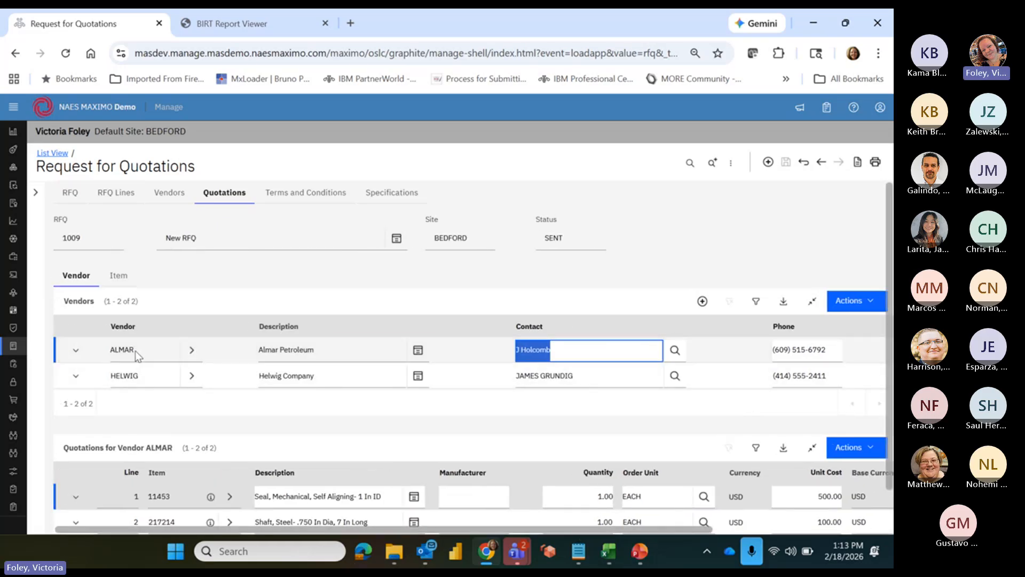
Step: Create a purchase order for vendor ALMAR with an automatically generated number and the description Shaft and Seal
left_click(122, 353)
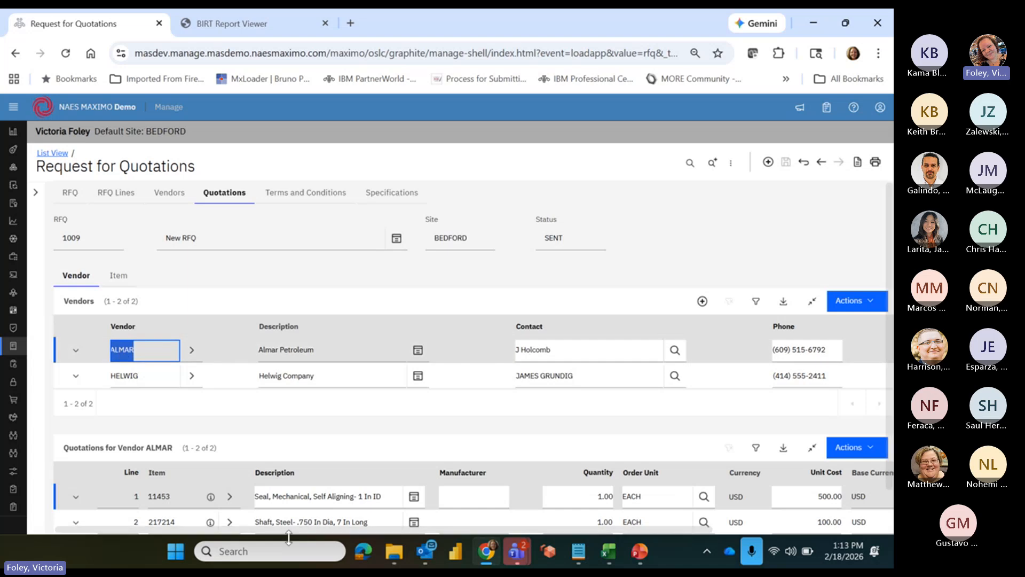
left_click_drag(287, 530, 623, 509)
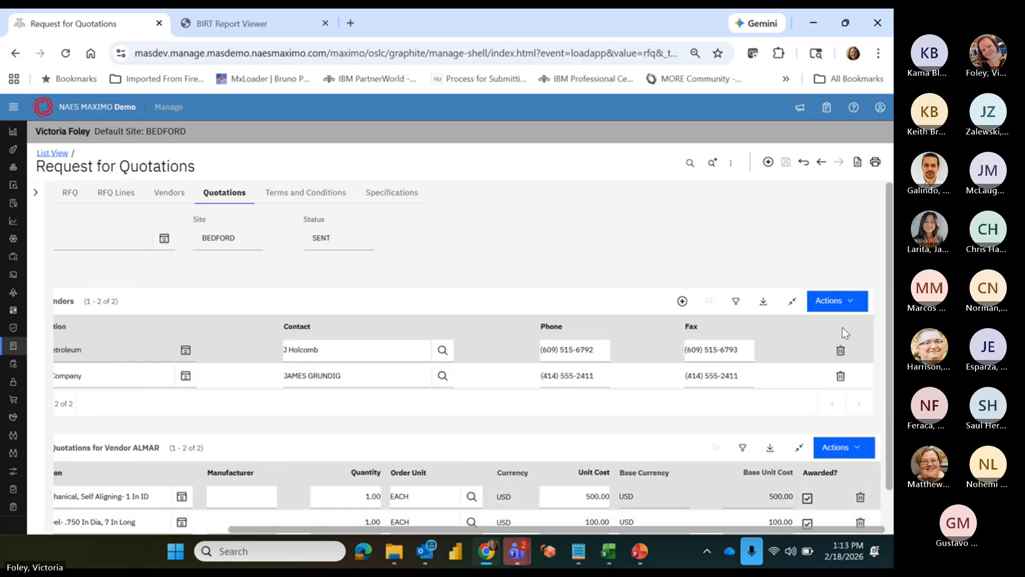
left_click(850, 302)
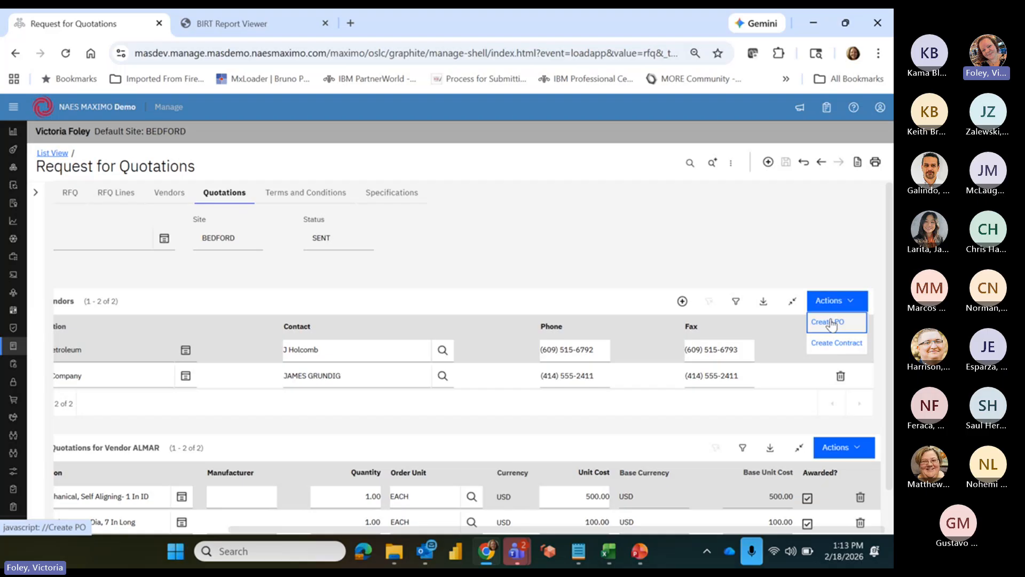
left_click(829, 322)
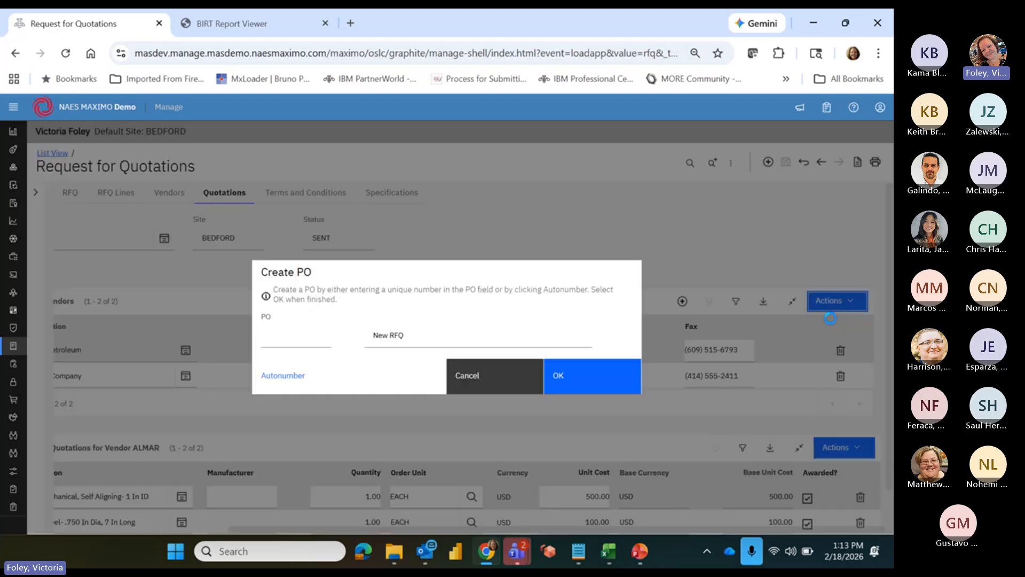
left_click(265, 380)
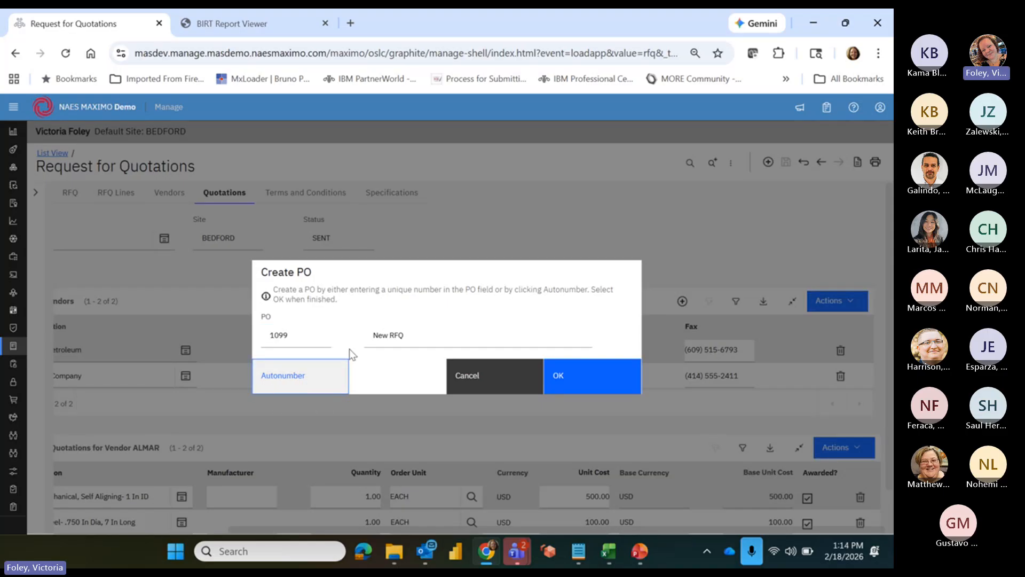
left_click(429, 335)
type("Shaft and Seal")
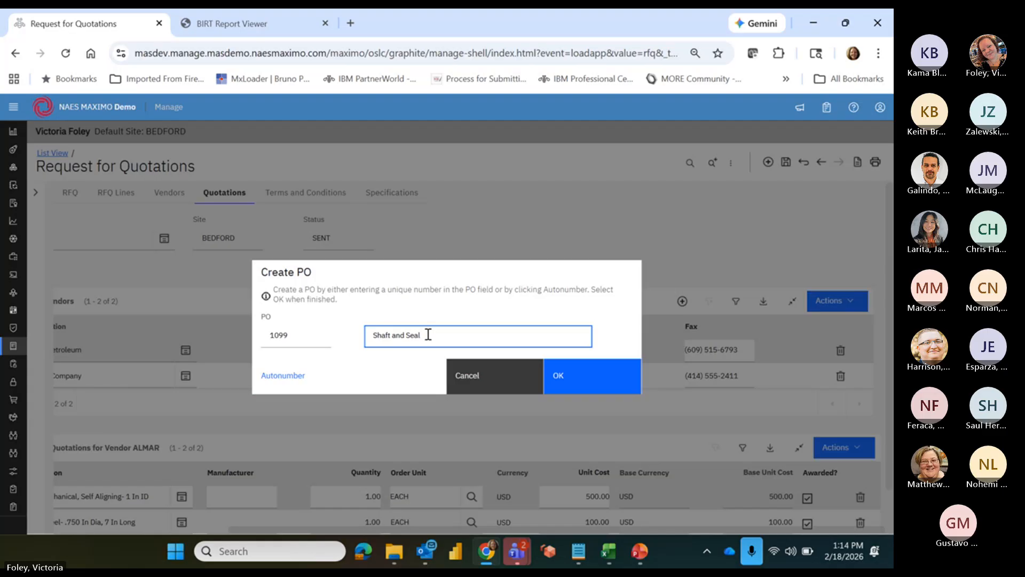
left_click(573, 372)
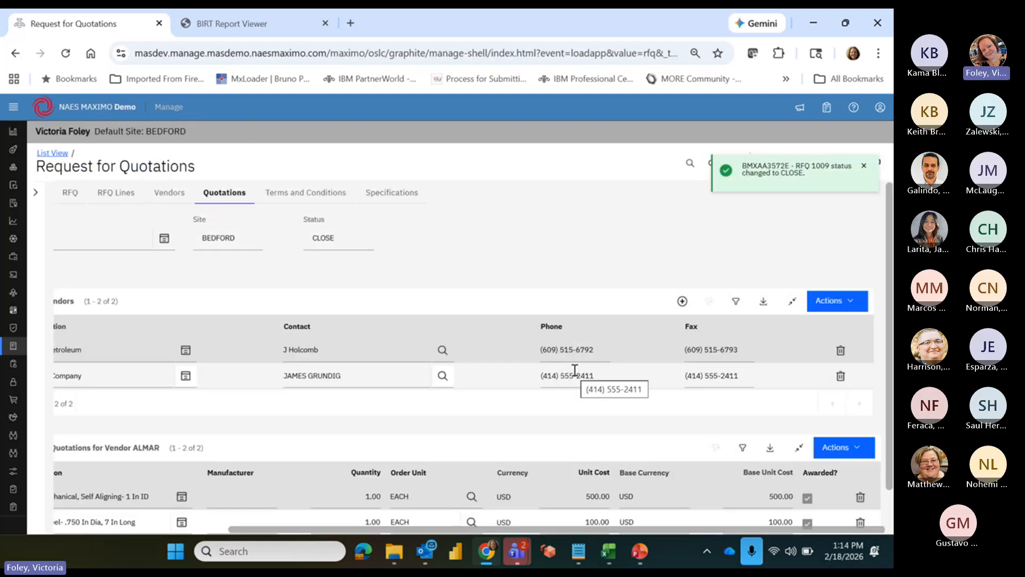
Step: Switch to Purchase Orders, find the new Shaft and Seal order by its PO number and open its record
left_click(64, 189)
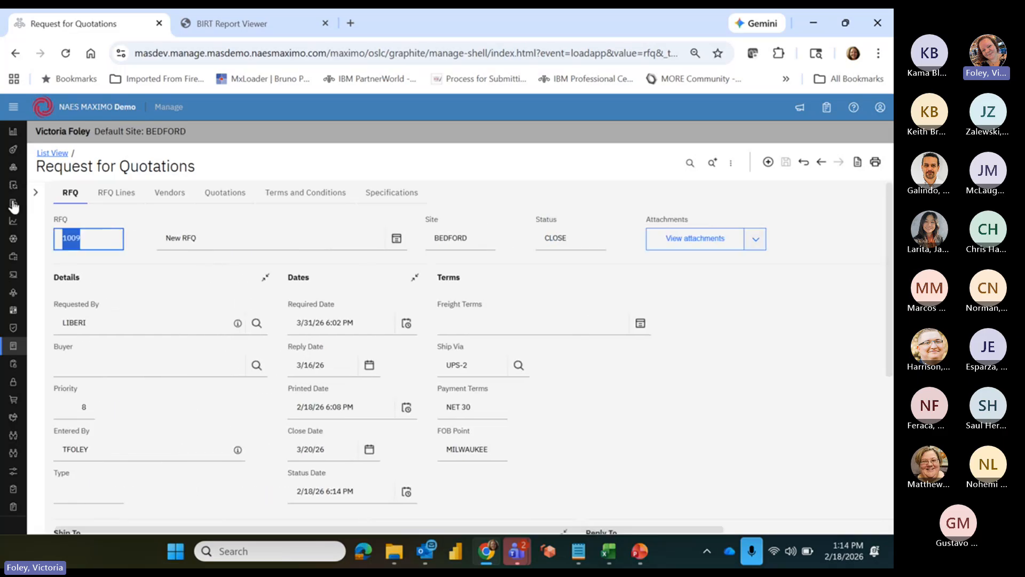
mouse_move(13, 205)
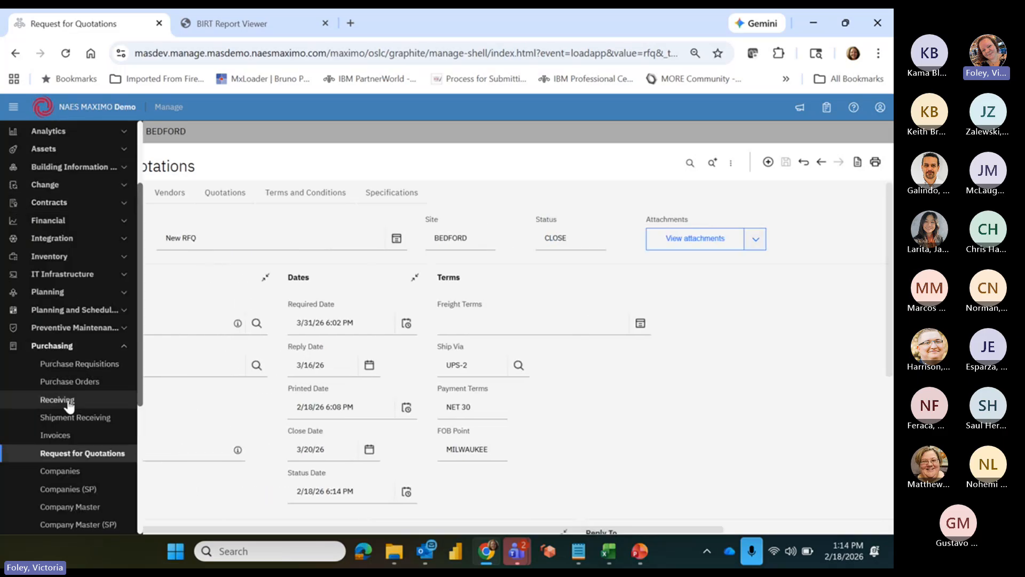
left_click(110, 384)
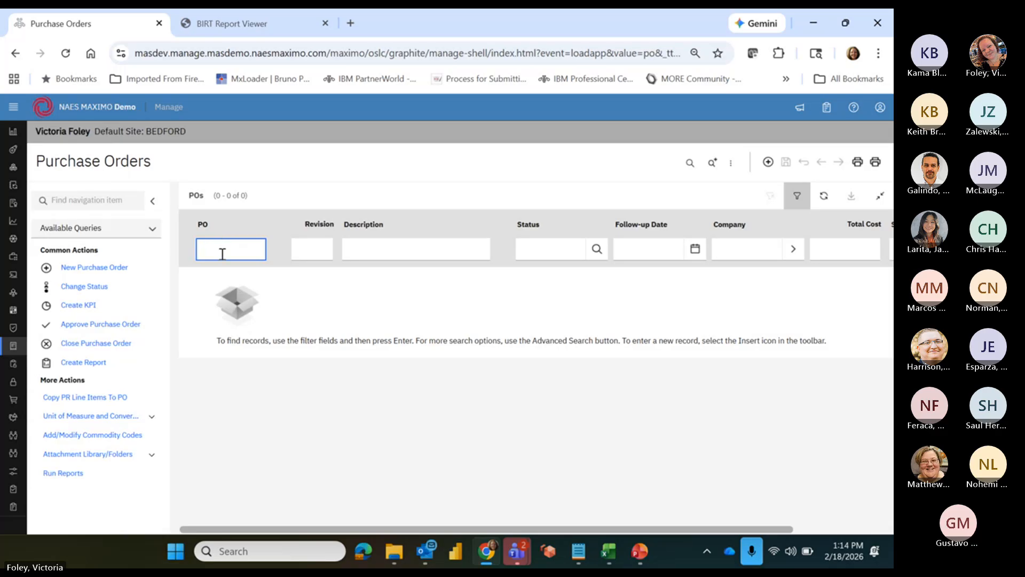
type("1099")
key("Return")
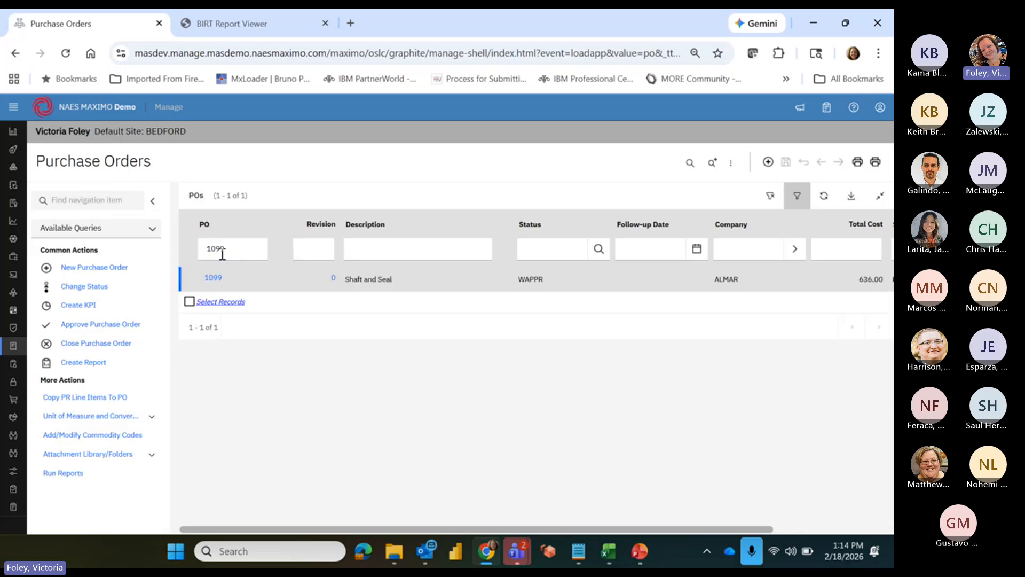
left_click(214, 278)
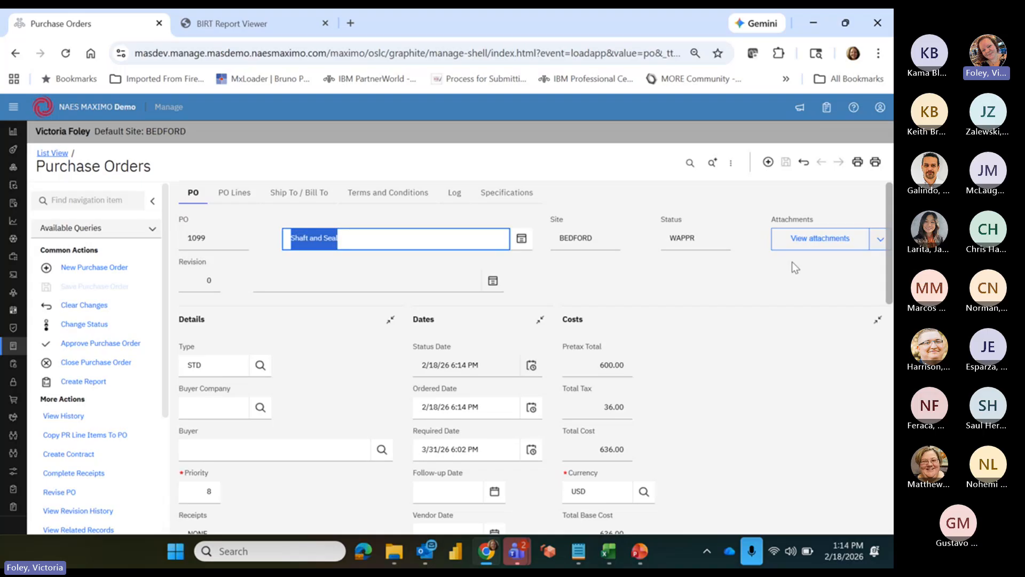
mouse_move(892, 233)
left_mouse_down()
mouse_move(893, 389)
mouse_move(893, 237)
left_mouse_up()
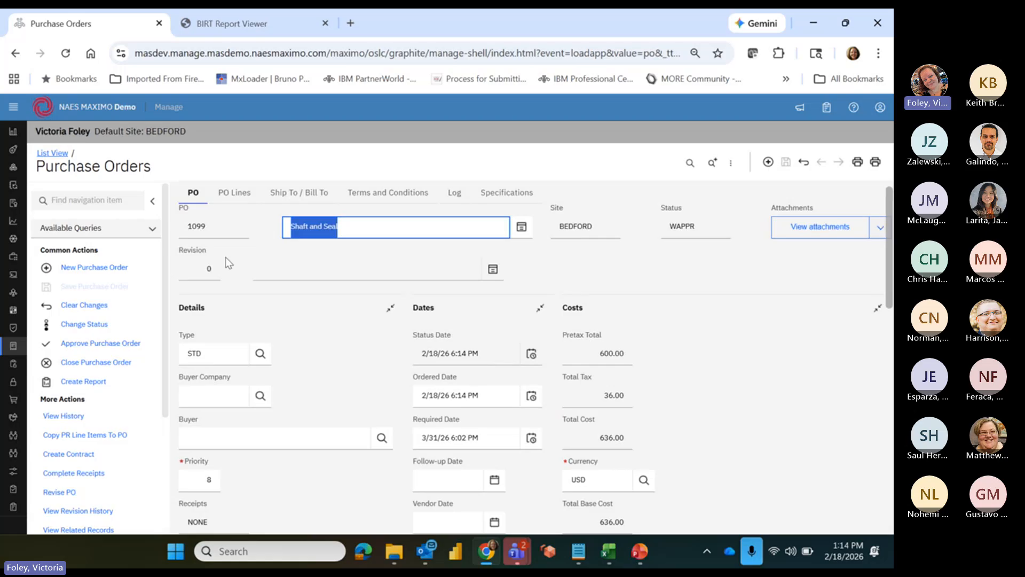
Step: Show the purchase order's lines with the side navigation collapsed, and expand the details of the mechanical seal line
left_click(154, 201)
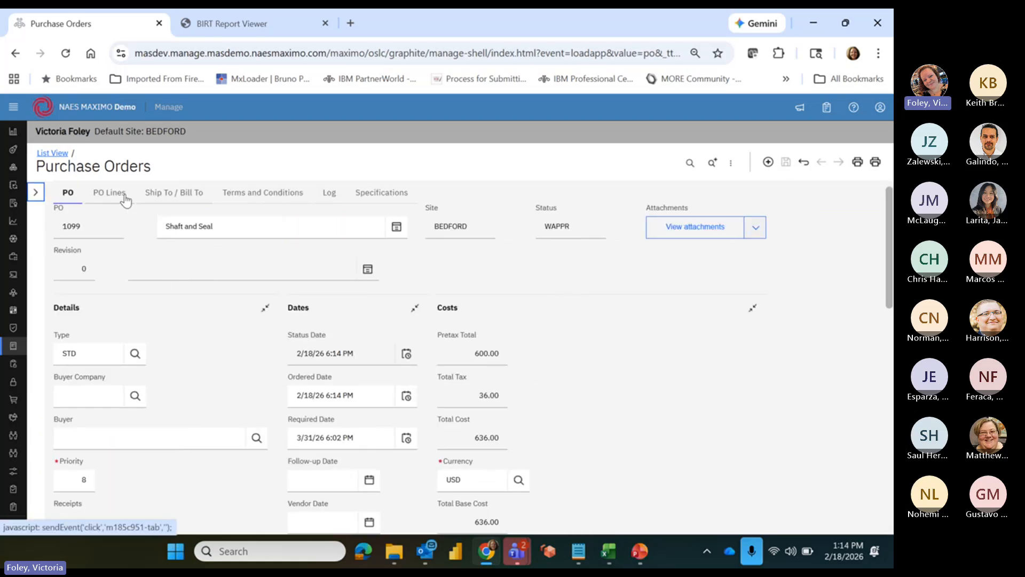
left_click(124, 193)
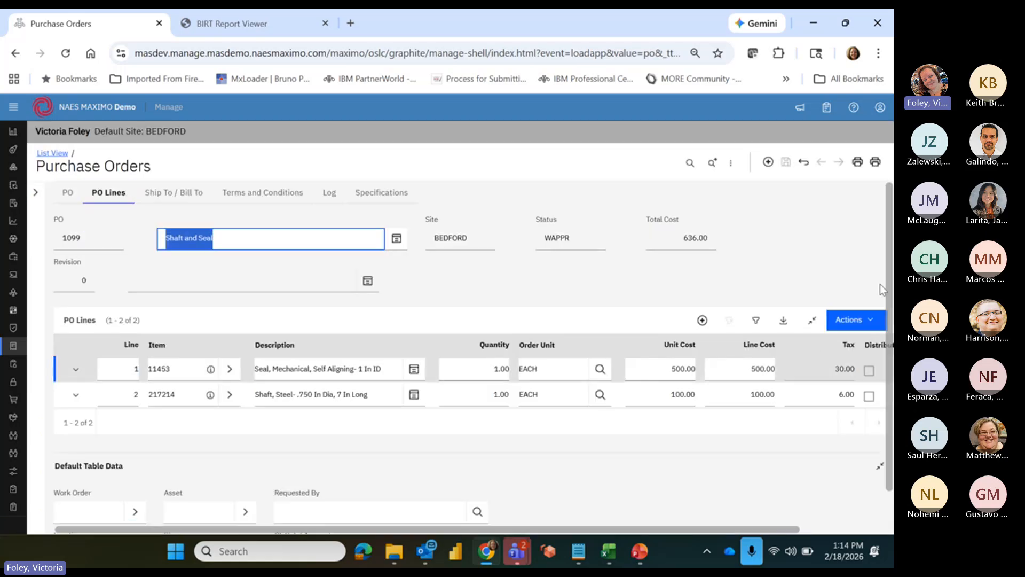
scroll(891, 261, "down", 2)
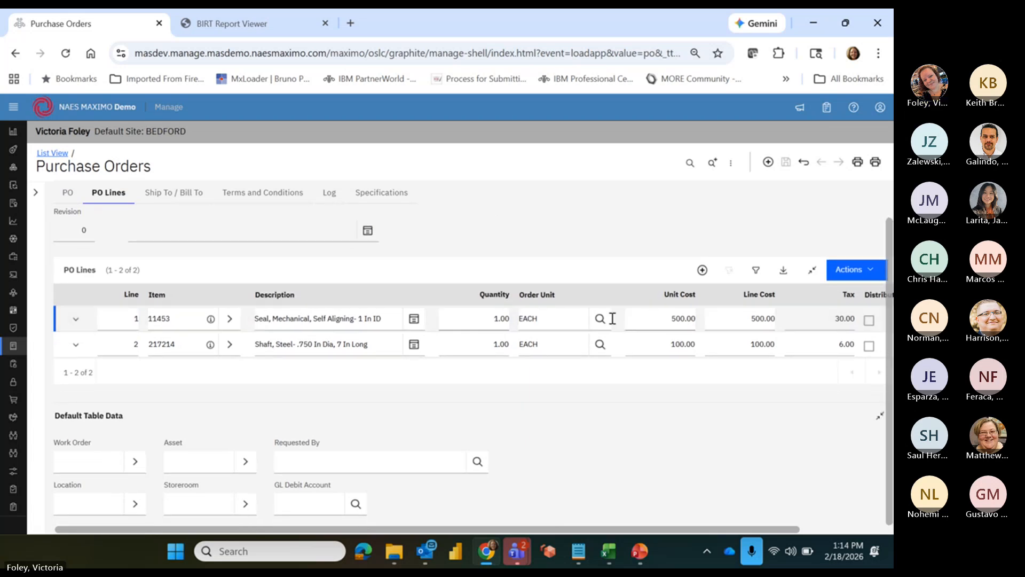
left_click(75, 320)
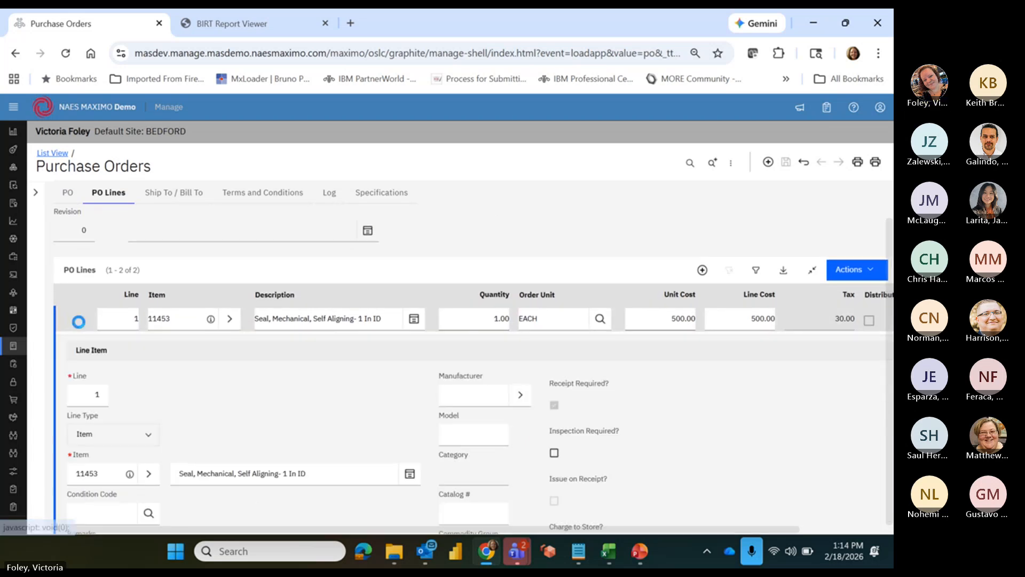
Step: Review the seal line's related RFQ and PR references, and return to the purchase order's main details
scroll(891, 299, "down", 6)
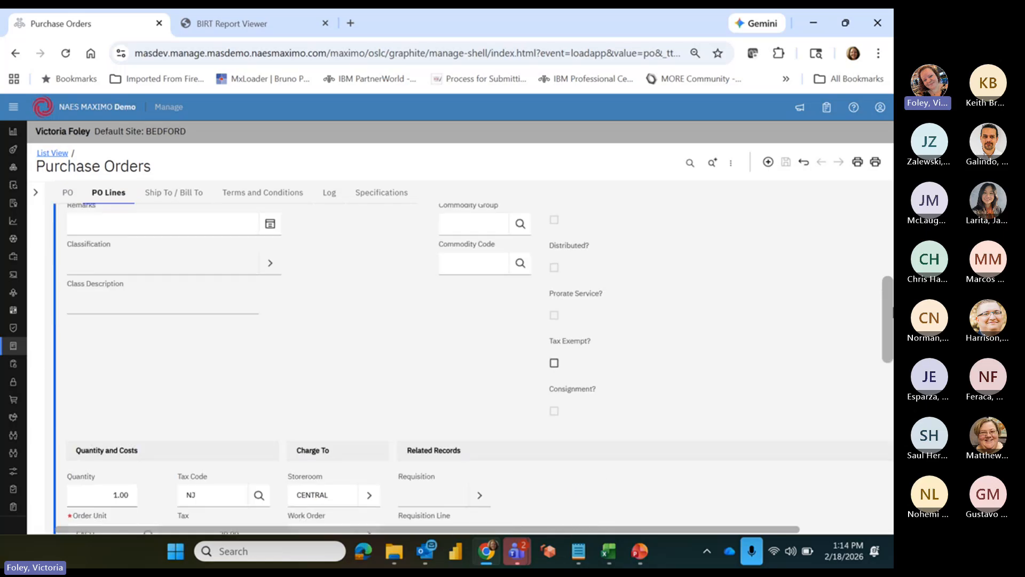
left_click_drag(893, 325, 889, 248)
scroll(891, 253, "down", 6)
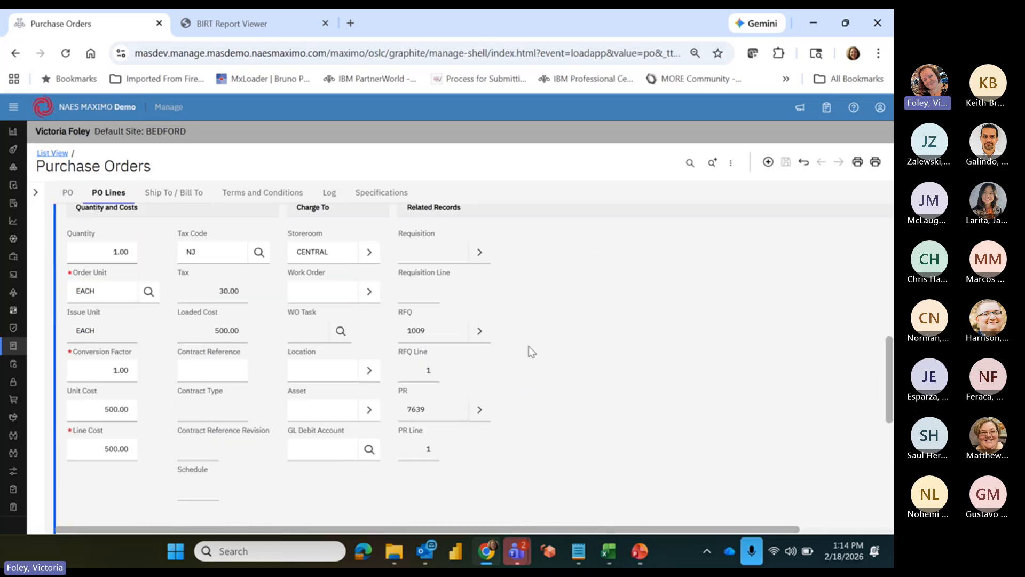
double_click(441, 335)
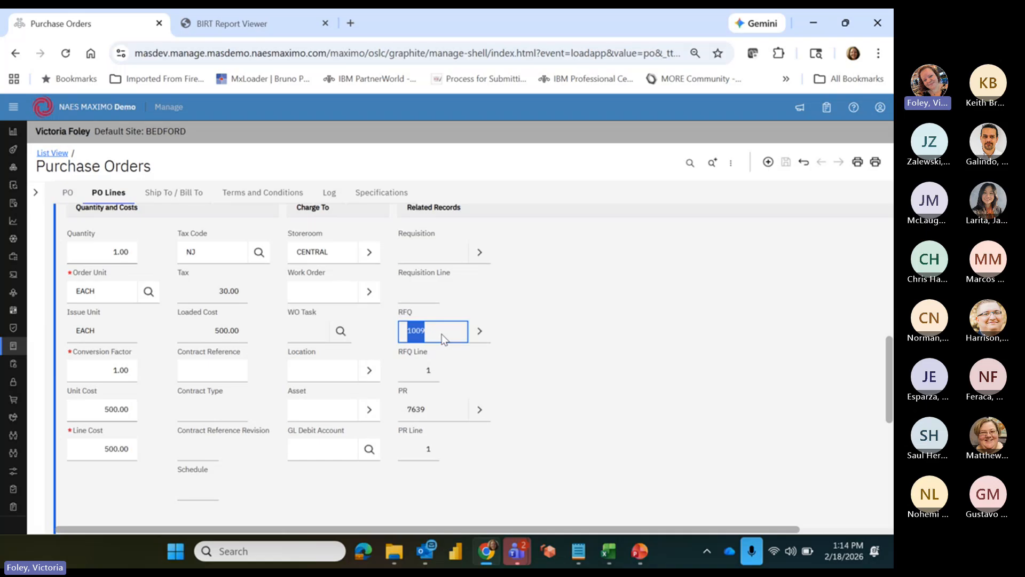
double_click(449, 414)
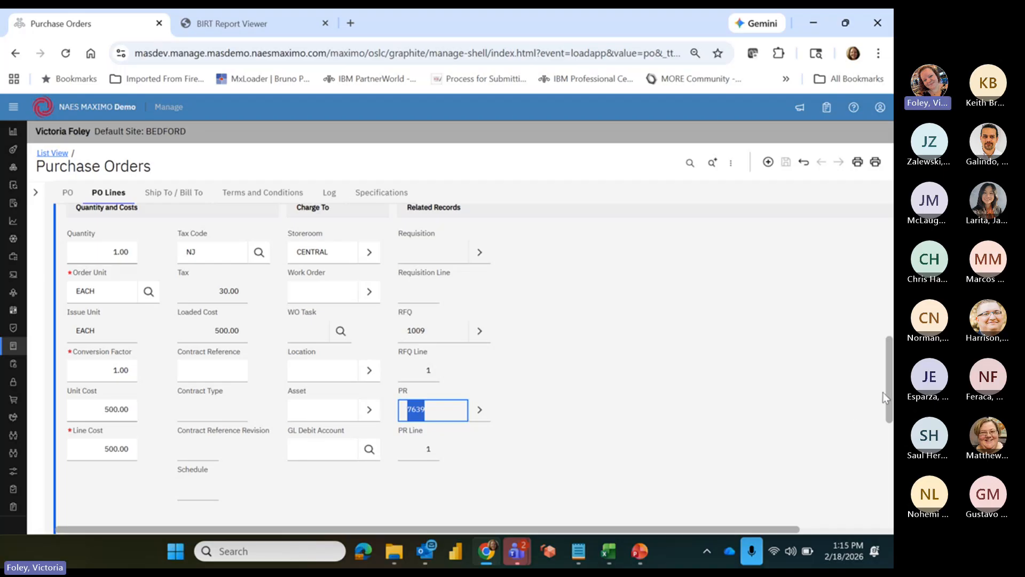
left_click_drag(888, 394, 890, 203)
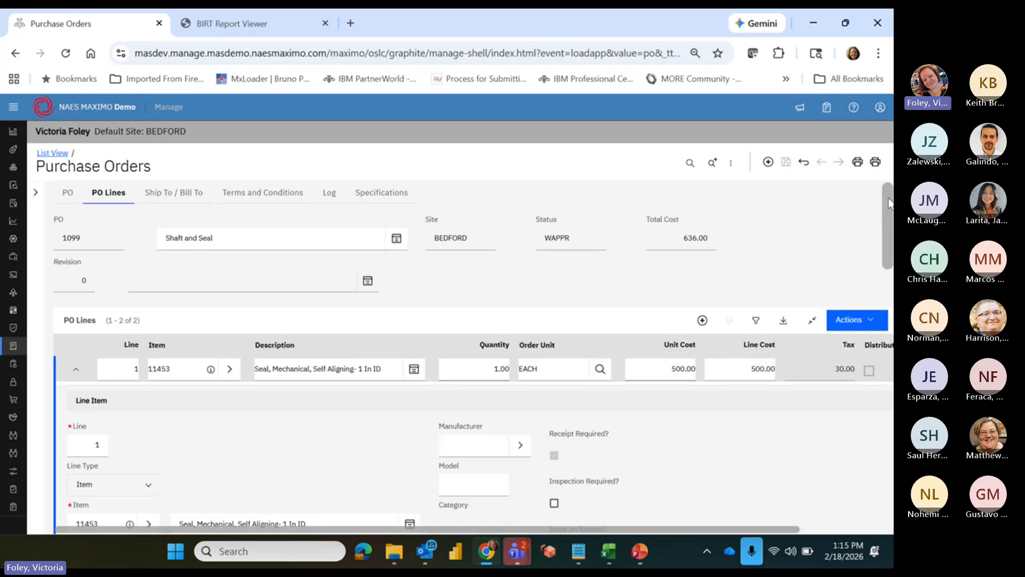
left_click(65, 195)
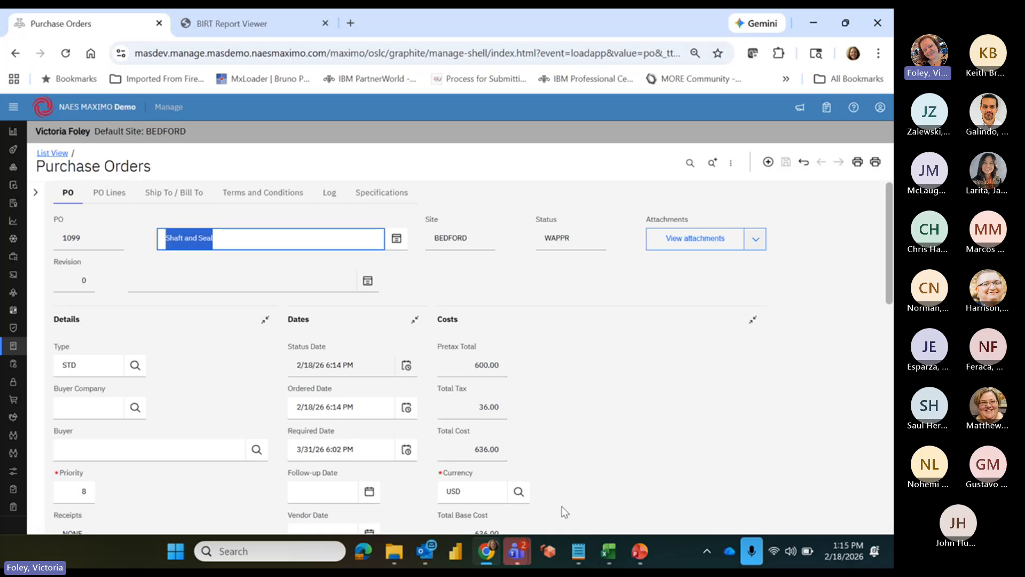
Step: Switch to the Maximo RFQ Lunch and Learn presentation in PowerPoint and display the Questions? slide
mouse_move(641, 551)
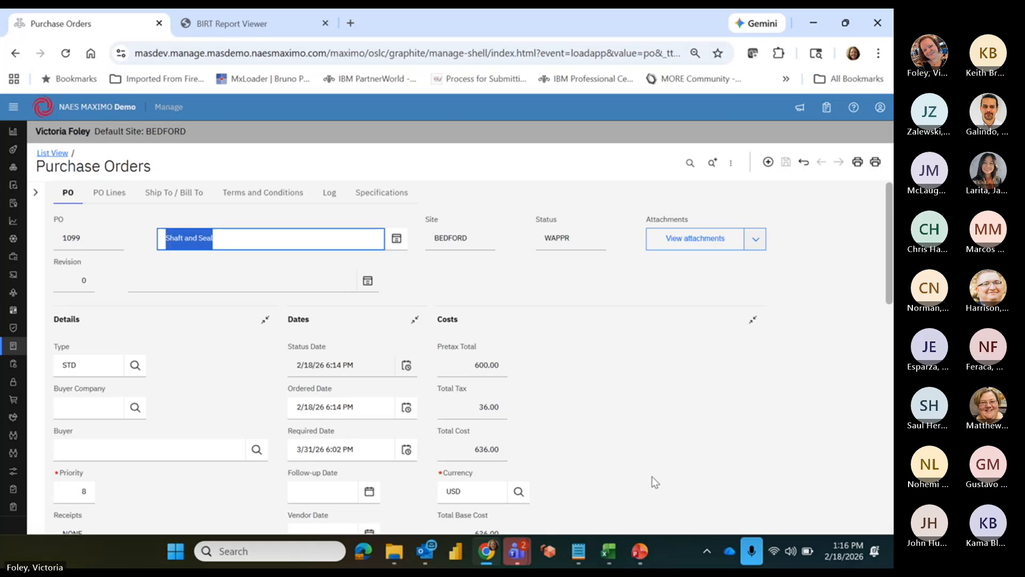
left_click(640, 552)
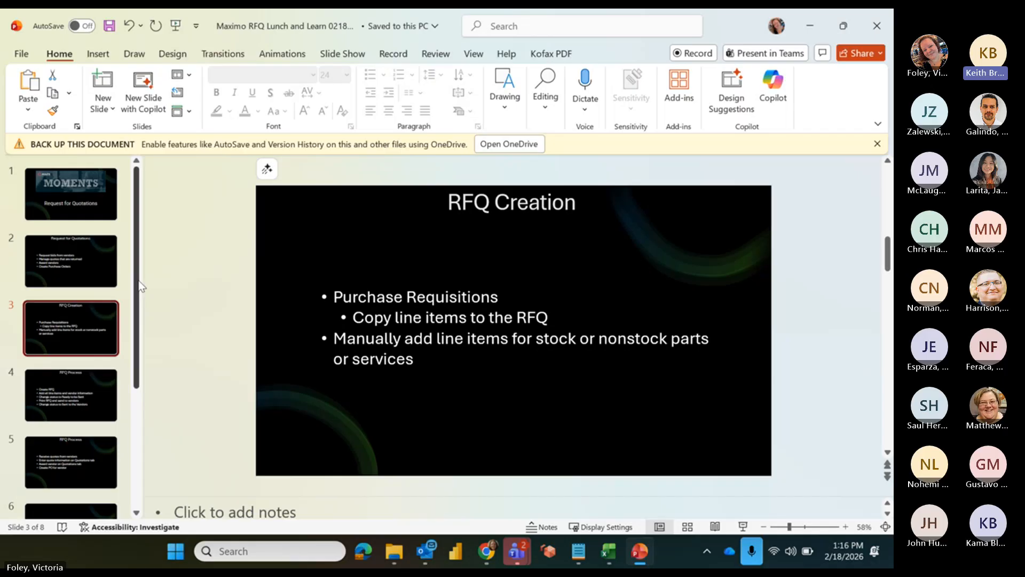
scroll(149, 373, "down", 5)
left_click(115, 411)
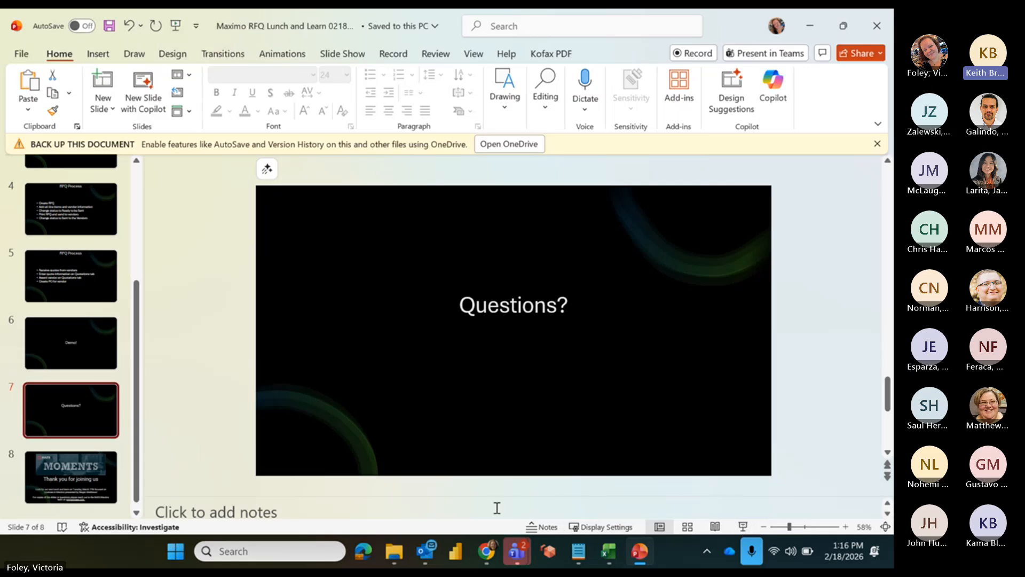
Step: Revisit the Shaft and Seal purchase order in Chrome and switch back to the PowerPoint presentation
left_click(486, 551)
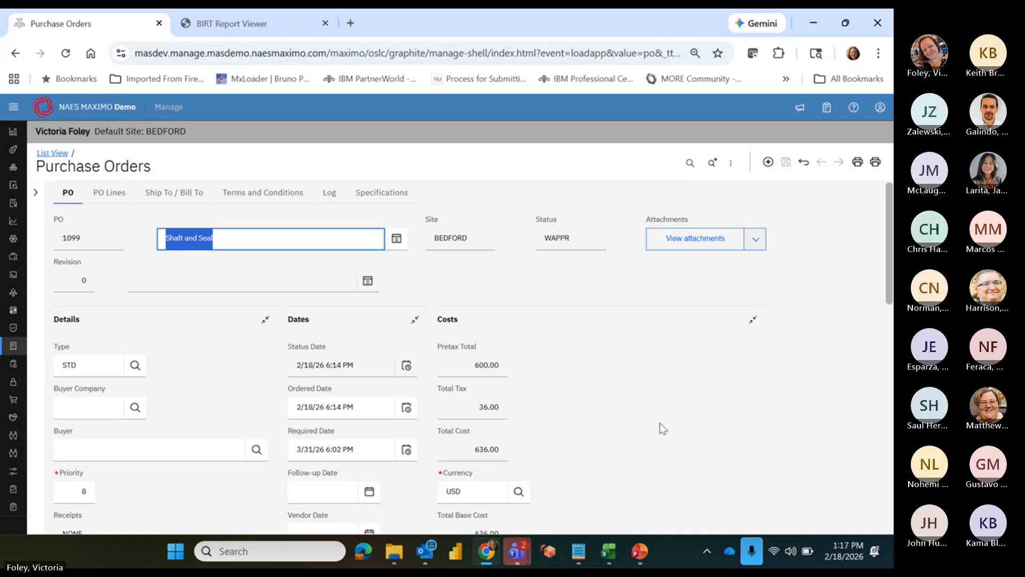
left_click(640, 550)
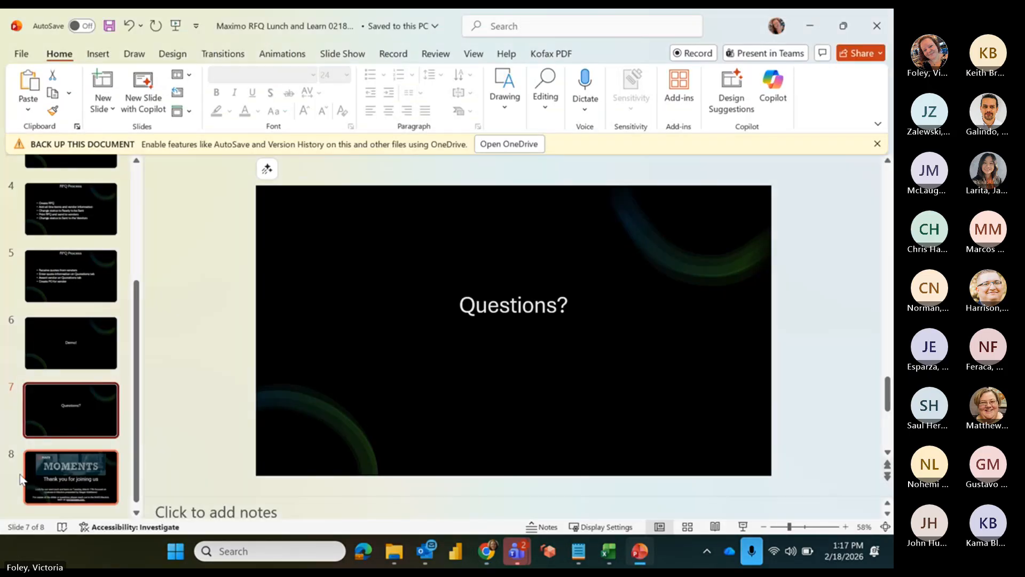